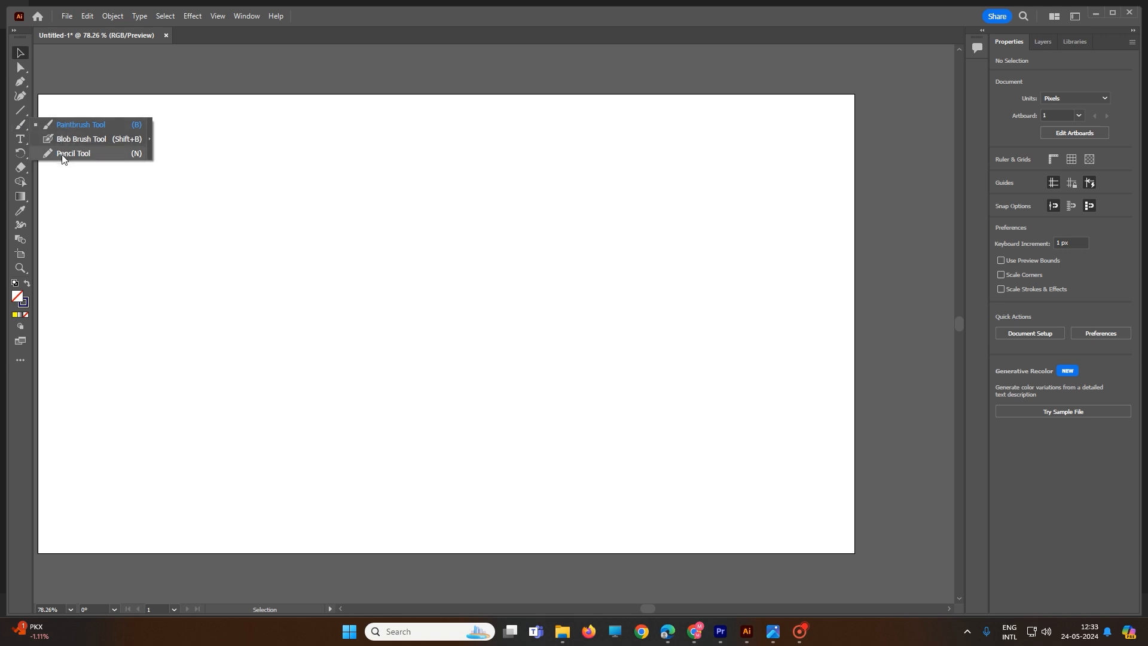
# Adjust the Paintbrush size and paint a looping navy freeform stroke in the artboard's upper-left area.
pyautogui.click(74, 124)
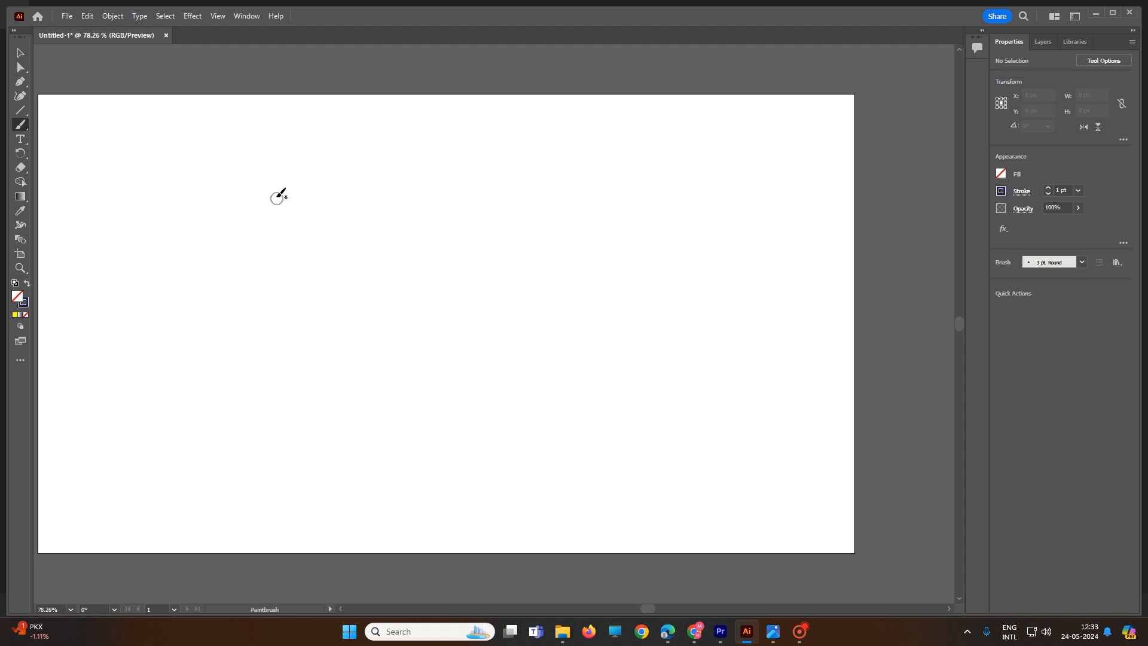
pyautogui.press(']')
pyautogui.press(']')
pyautogui.press(']')
pyautogui.press(']')
pyautogui.press(']')
pyautogui.press(']')
pyautogui.press(']')
pyautogui.press(']')
pyautogui.press(']')
pyautogui.press(']')
pyautogui.press('[')
pyautogui.press('[')
pyautogui.press('[')
pyautogui.press('[')
pyautogui.press('[')
pyautogui.press('[')
pyautogui.press('[')
pyautogui.press('[')
pyautogui.press('[')
pyautogui.press('[')
pyautogui.press('[')
pyautogui.moveTo(257, 197)
pyautogui.mouseDown()
pyautogui.moveTo(273, 239)
pyautogui.moveTo(296, 240)
pyautogui.moveTo(341, 197)
pyautogui.moveTo(394, 198)
pyautogui.moveTo(410, 231)
pyautogui.moveTo(390, 251)
pyautogui.moveTo(346, 234)
pyautogui.moveTo(328, 269)
pyautogui.moveTo(348, 305)
pyautogui.moveTo(455, 268)
pyautogui.mouseUp()
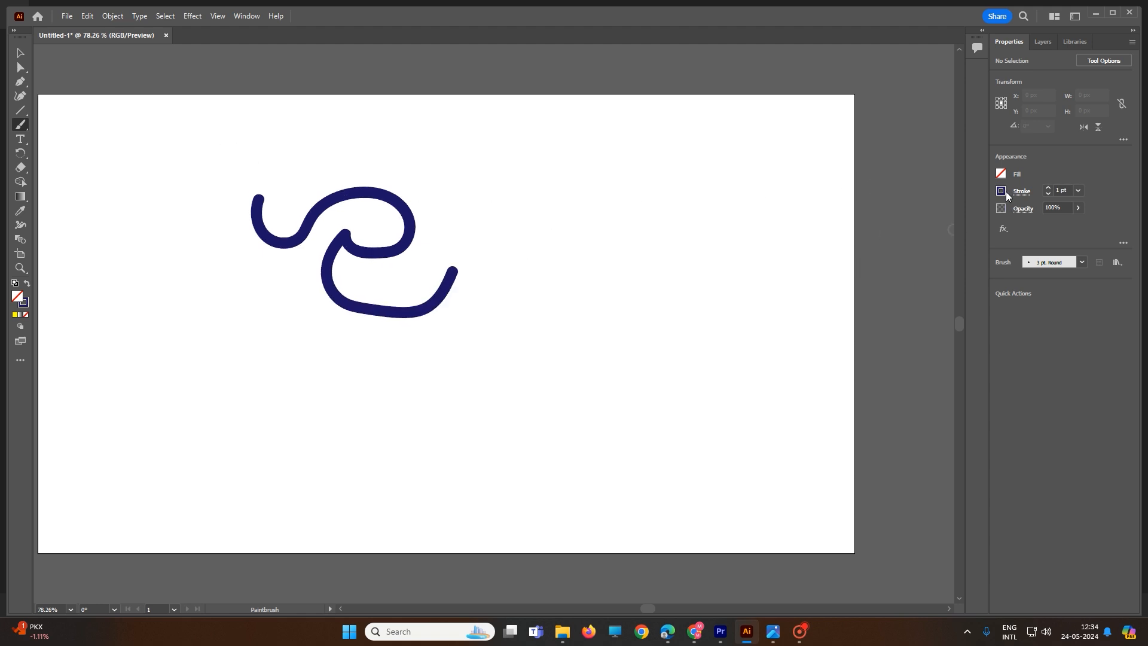
# Set the fill to red and paint a winding freeform stroke with the Blob Brush beside the first stroke.
pyautogui.click(1002, 174)
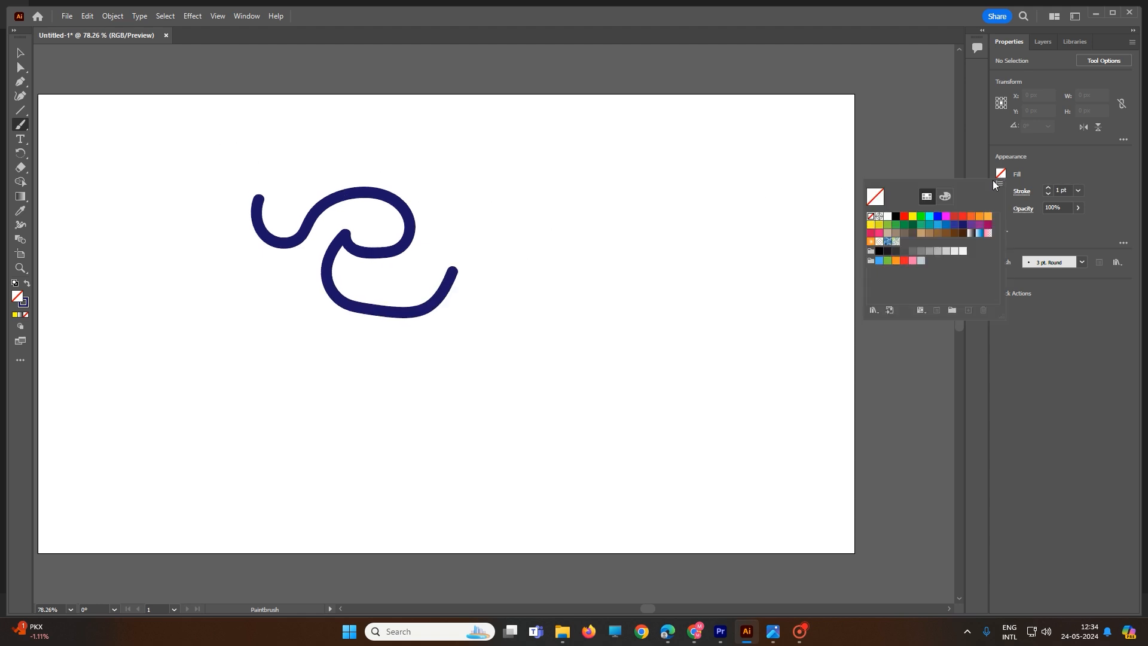
pyautogui.click(962, 219)
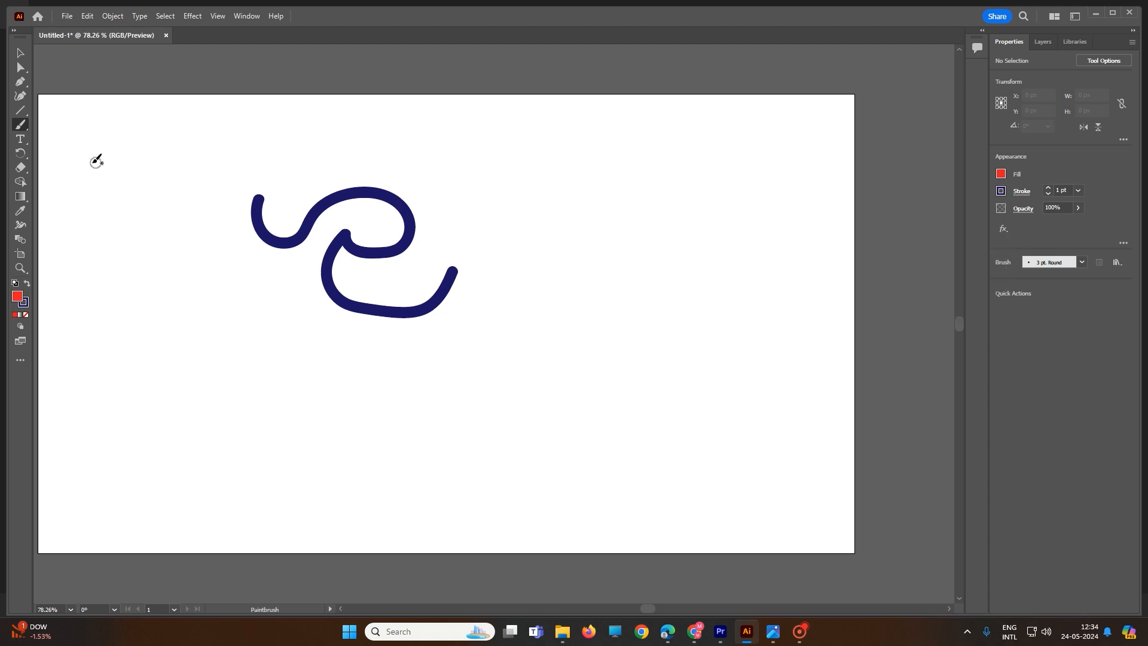
pyautogui.click(24, 126)
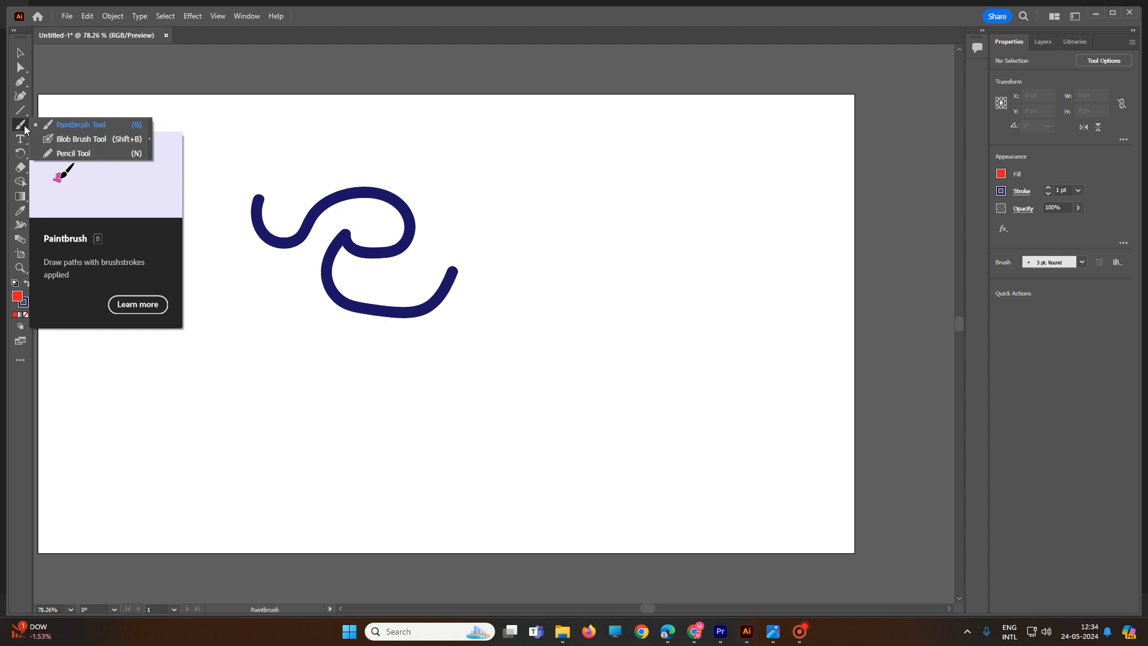
pyautogui.click(76, 139)
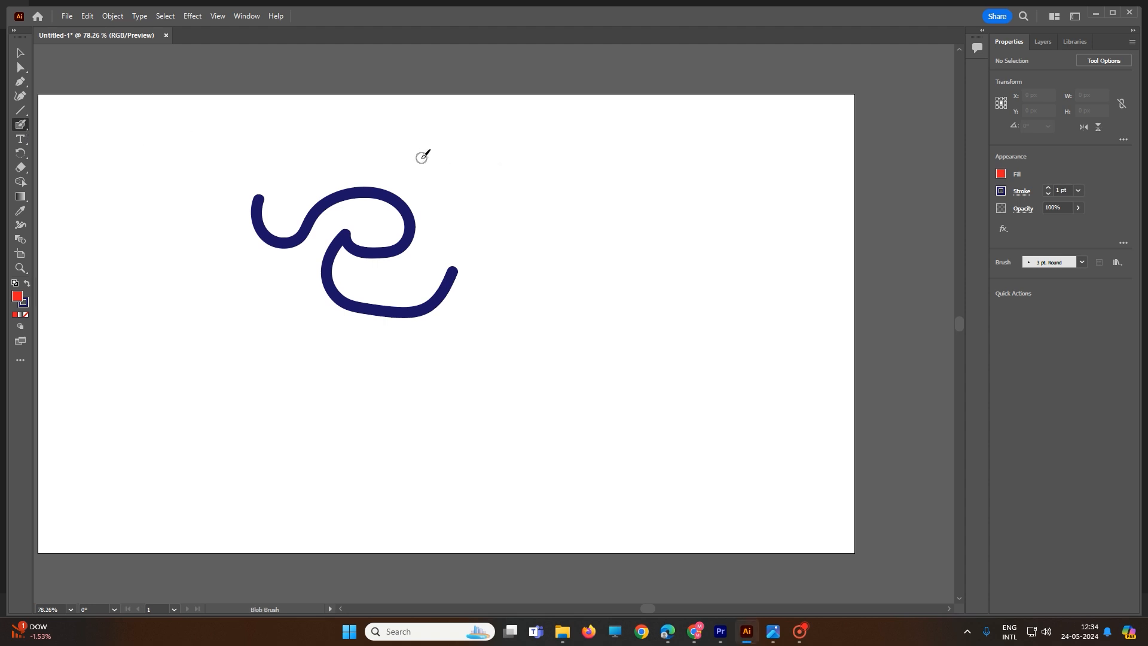
pyautogui.moveTo(422, 157)
pyautogui.mouseDown()
pyautogui.moveTo(512, 157)
pyautogui.moveTo(510, 209)
pyautogui.moveTo(543, 228)
pyautogui.moveTo(590, 218)
pyautogui.moveTo(626, 268)
pyautogui.moveTo(555, 287)
pyautogui.moveTo(501, 271)
pyautogui.moveTo(480, 304)
pyautogui.moveTo(545, 354)
pyautogui.mouseUp()
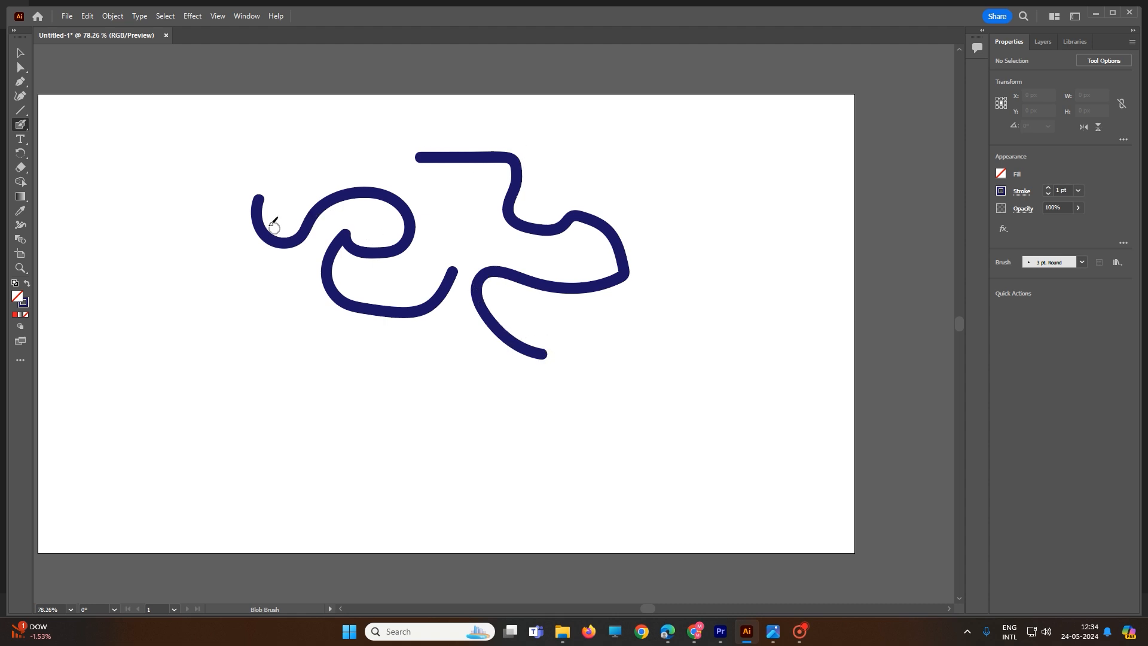
# Give the Blob Brush shape a red outline with an 8 pt stroke weight.
pyautogui.click(24, 127)
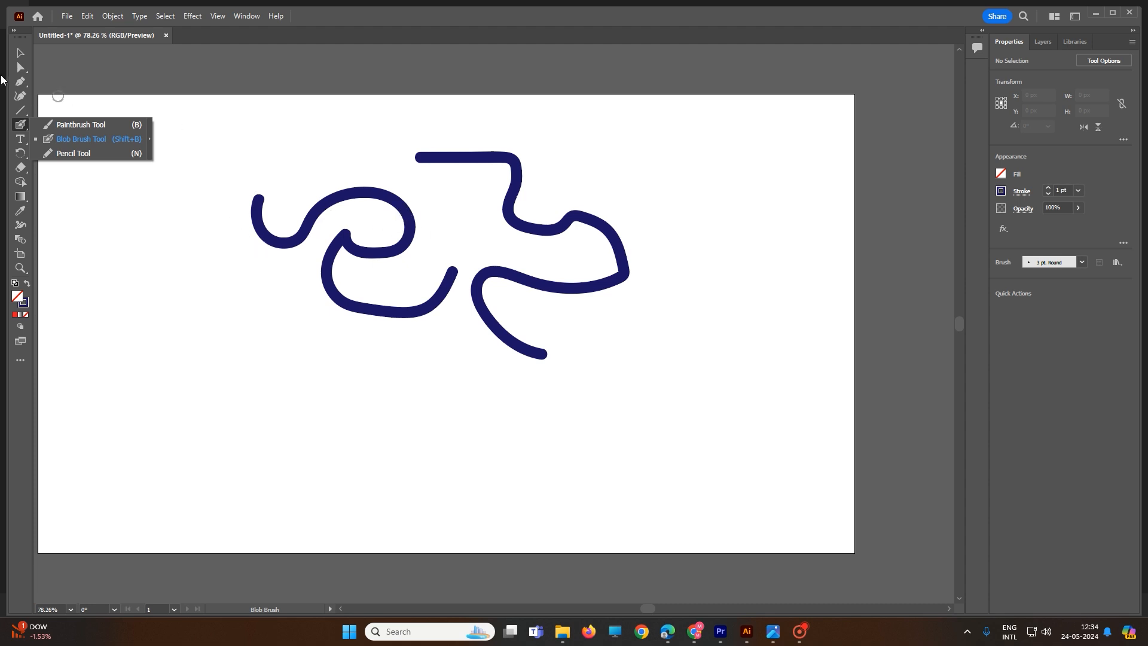
pyautogui.click(20, 55)
pyautogui.click(429, 157)
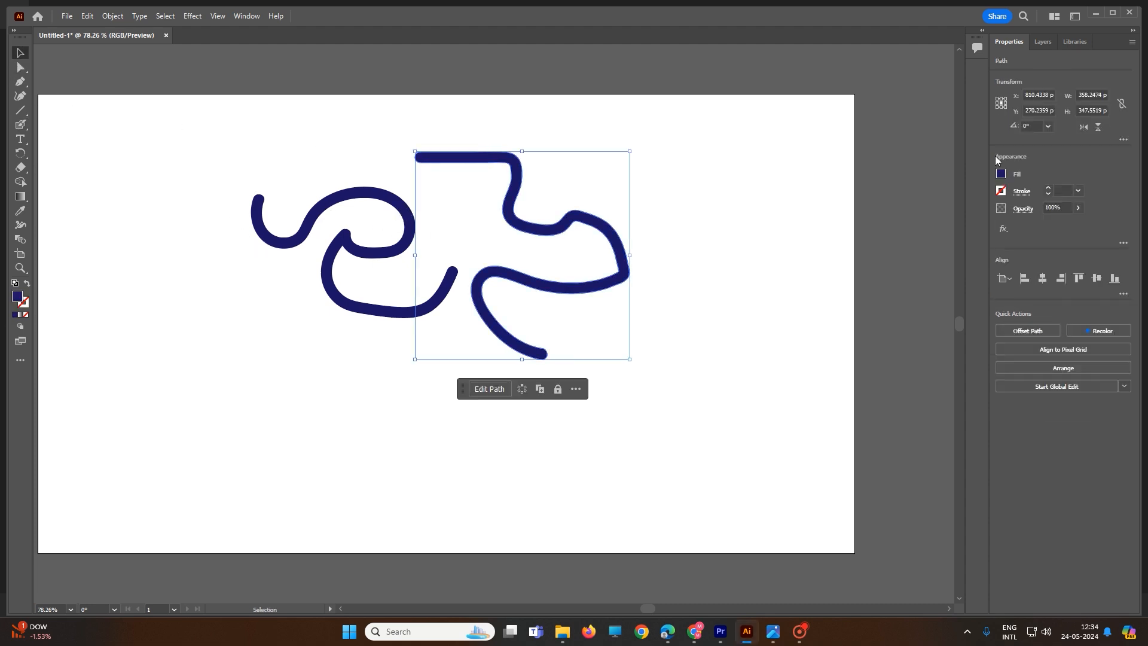
pyautogui.click(1022, 192)
pyautogui.click(1000, 191)
pyautogui.click(963, 234)
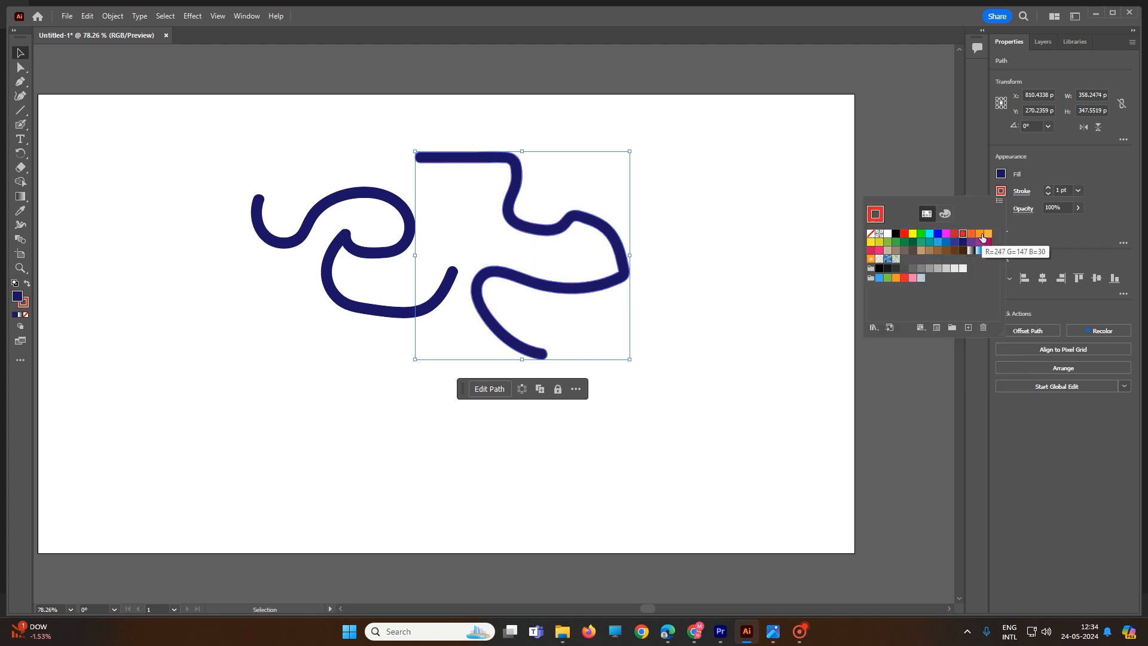
pyautogui.click(1049, 189)
pyautogui.click(1049, 189)
pyautogui.click(1049, 189)
pyautogui.click(1049, 189)
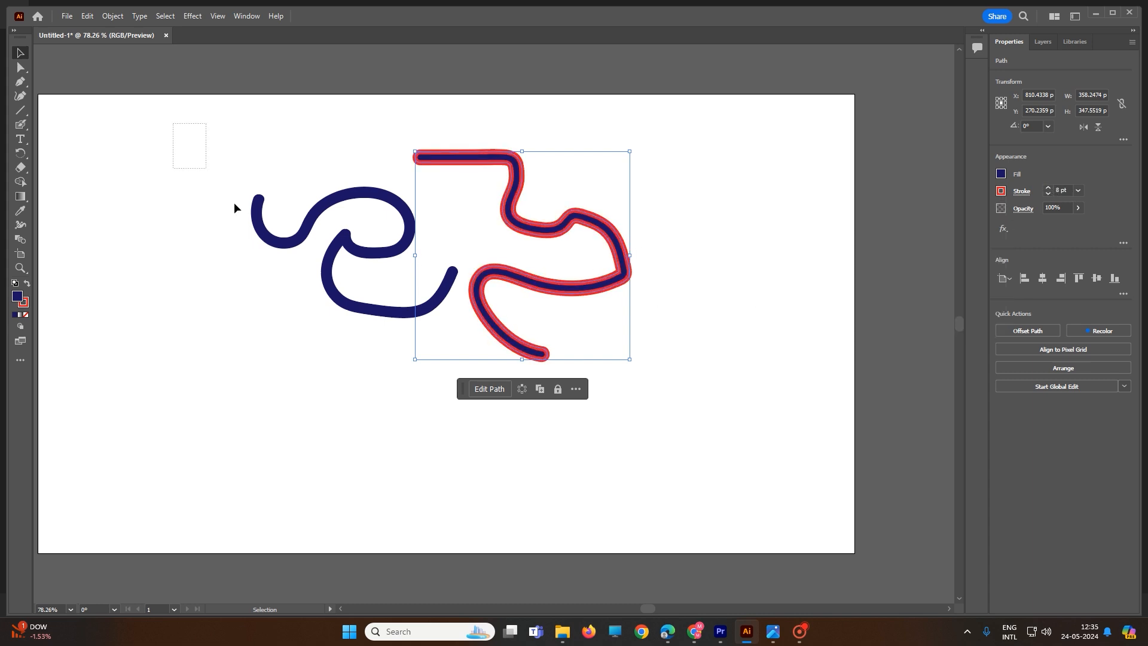
# Select both the Paintbrush stroke and the Blob Brush shape and set their stroke weight to 5 pt.
pyautogui.moveTo(234, 202); pyautogui.dragTo(451, 364)
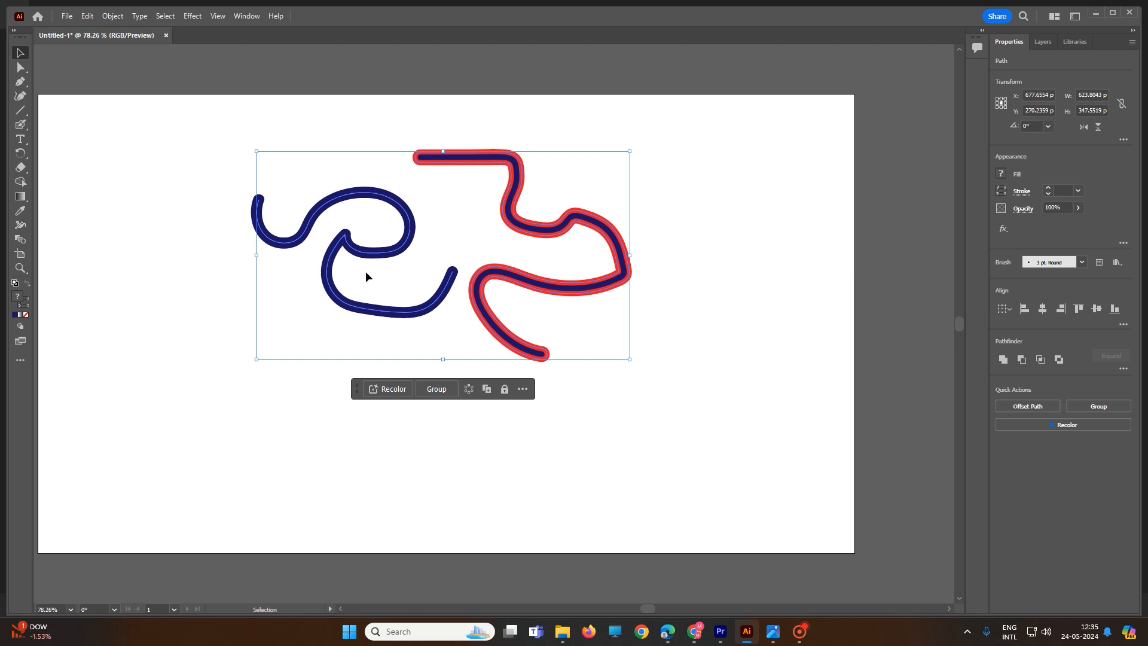
pyautogui.click(1023, 193)
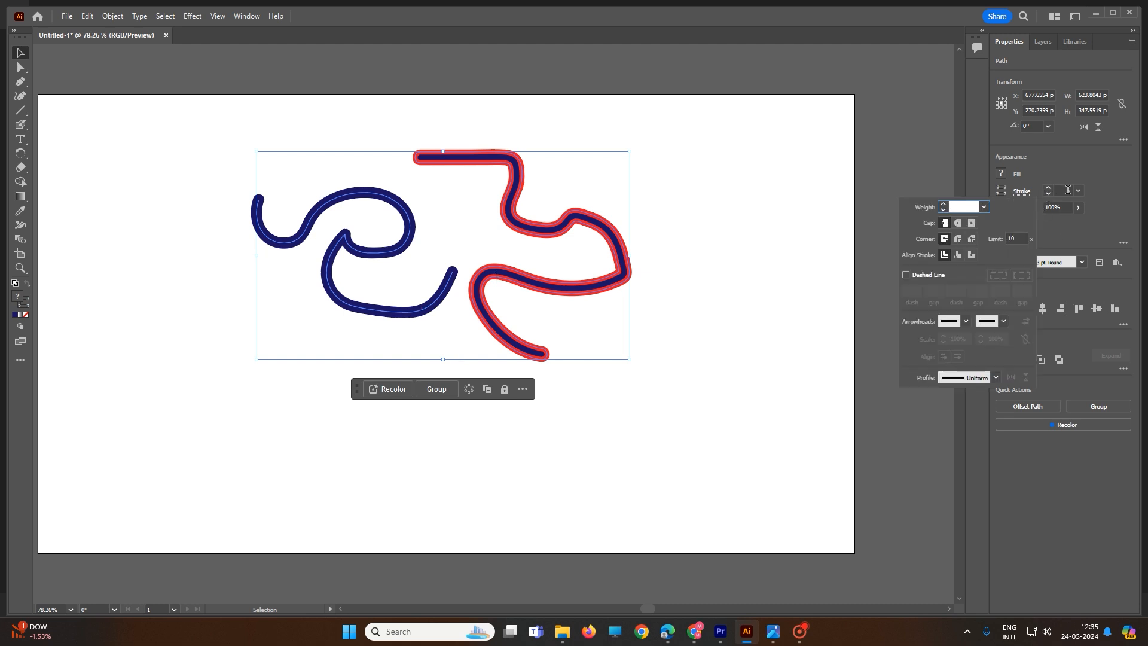
pyautogui.click(1077, 190)
pyautogui.click(1078, 190)
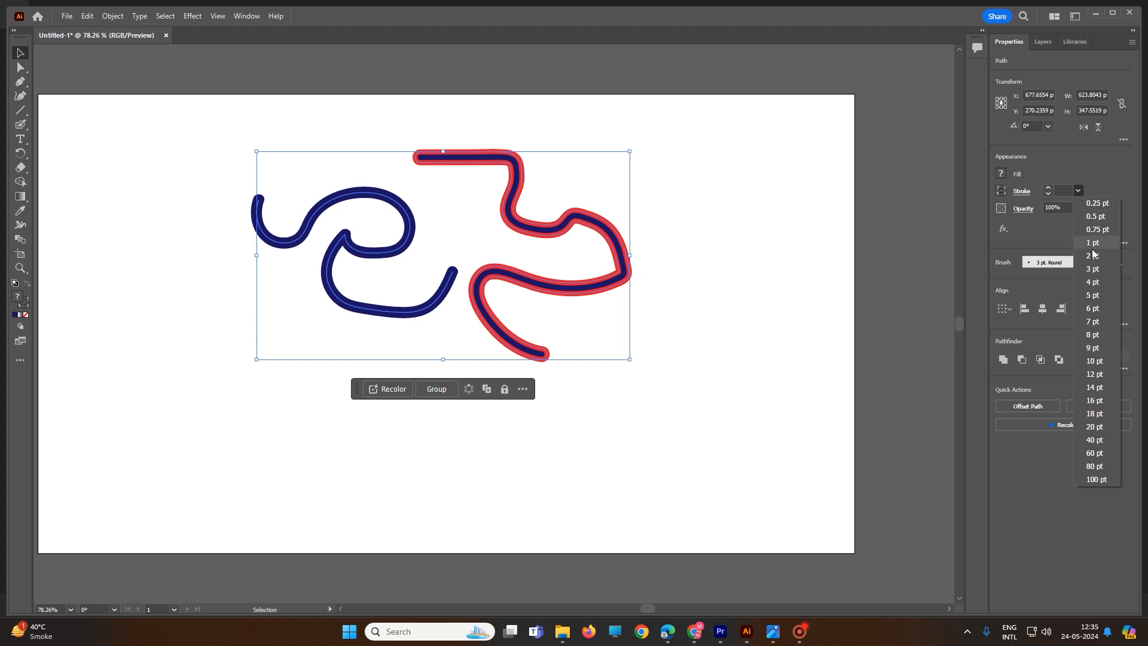
pyautogui.click(1092, 293)
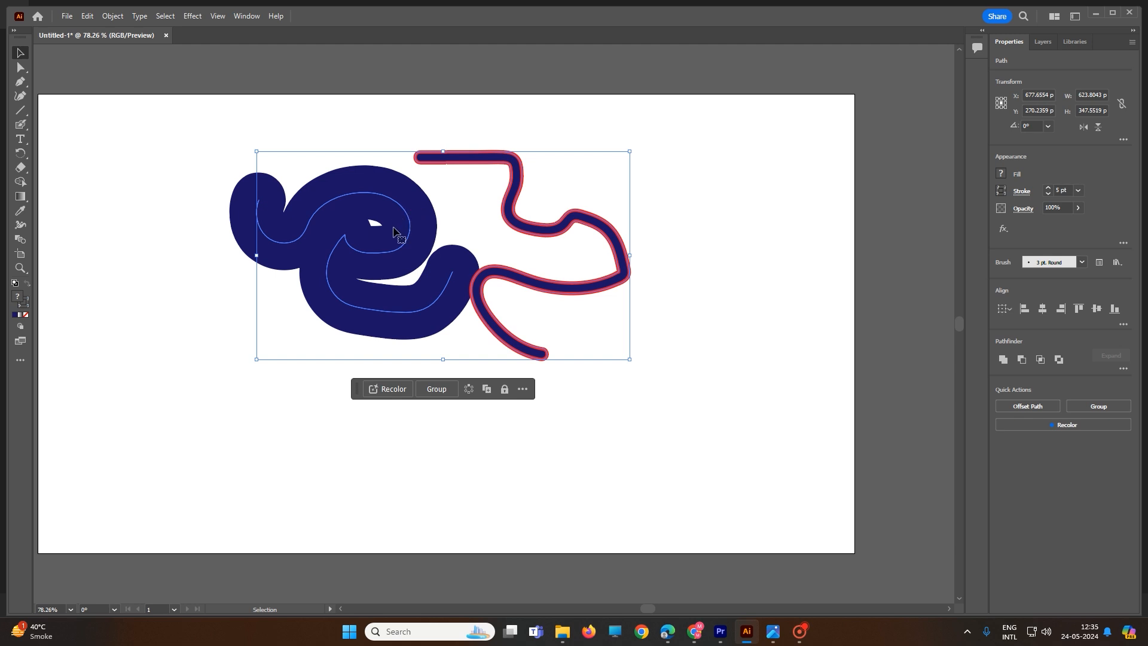
# Draw two closed Pencil shapes, about 236 × 211 px and 330 × 185 px, and fill the second one orange.
pyautogui.click(24, 128)
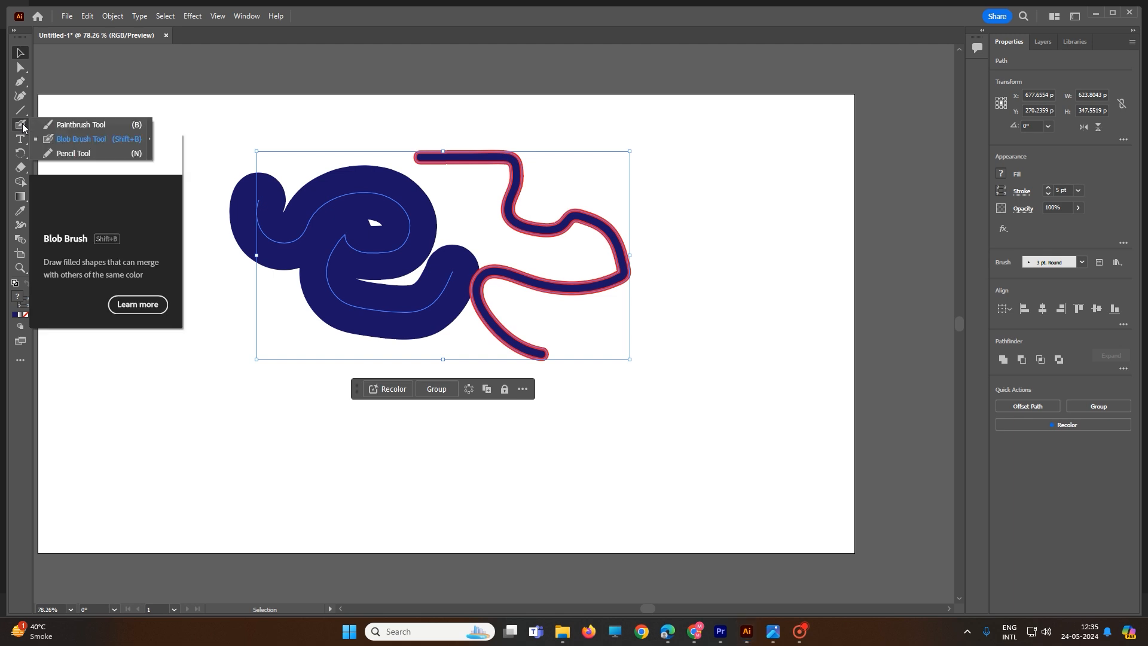
pyautogui.click(93, 151)
pyautogui.moveTo(177, 252)
pyautogui.mouseDown()
pyautogui.moveTo(158, 302)
pyautogui.moveTo(231, 317)
pyautogui.moveTo(238, 351)
pyautogui.moveTo(108, 345)
pyautogui.moveTo(107, 282)
pyautogui.moveTo(148, 233)
pyautogui.moveTo(179, 254)
pyautogui.mouseUp()
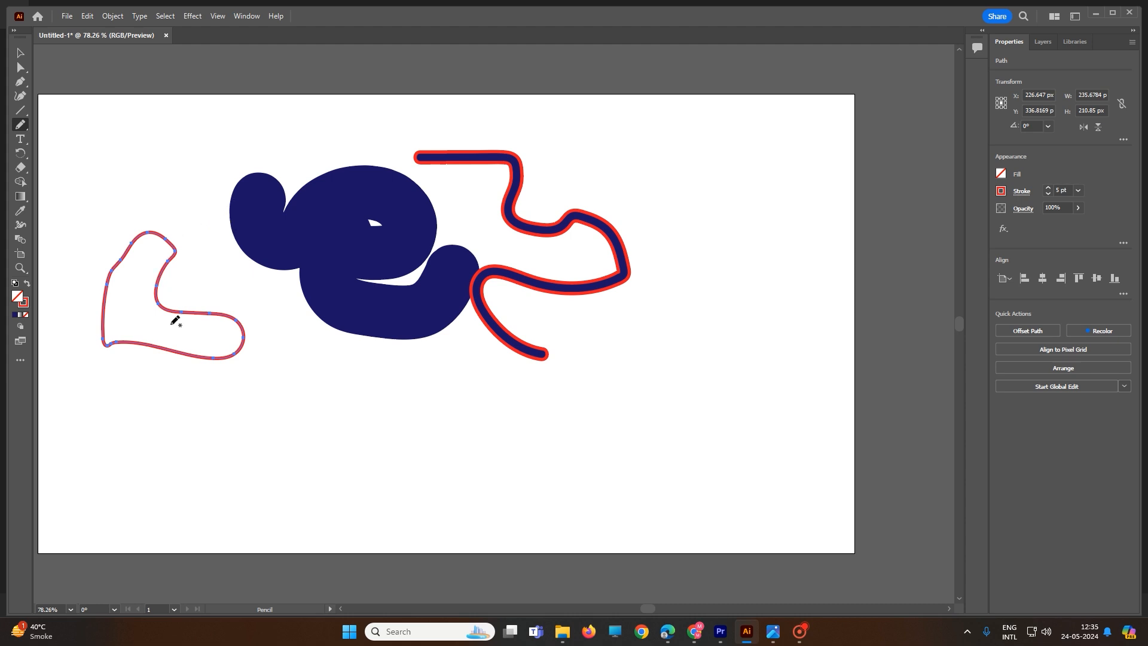
pyautogui.moveTo(172, 369)
pyautogui.mouseDown()
pyautogui.moveTo(169, 394)
pyautogui.moveTo(192, 449)
pyautogui.moveTo(352, 472)
pyautogui.moveTo(365, 440)
pyautogui.moveTo(284, 417)
pyautogui.moveTo(251, 434)
pyautogui.moveTo(244, 410)
pyautogui.moveTo(302, 387)
pyautogui.moveTo(290, 367)
pyautogui.moveTo(204, 381)
pyautogui.moveTo(175, 371)
pyautogui.mouseUp()
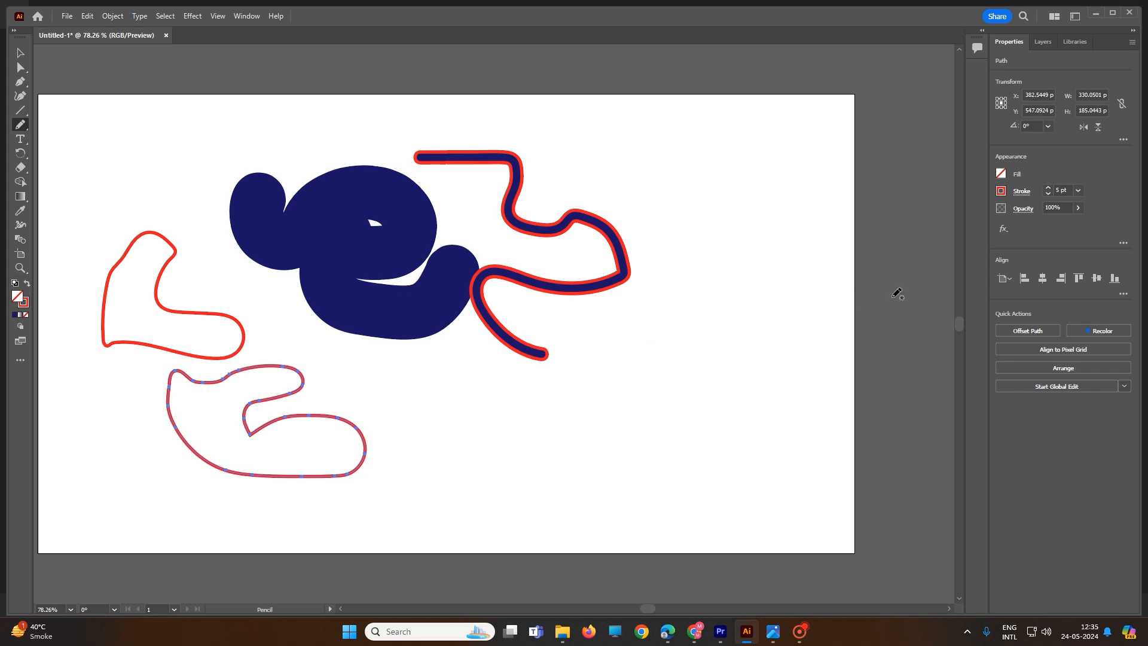
pyautogui.click(999, 175)
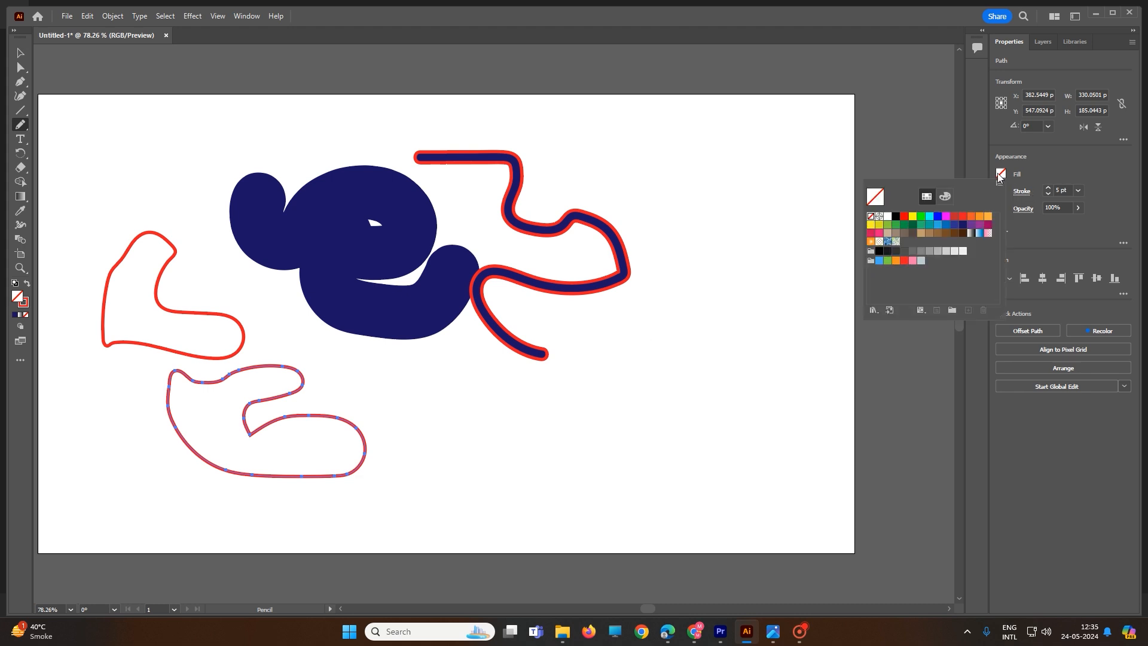
pyautogui.click(980, 216)
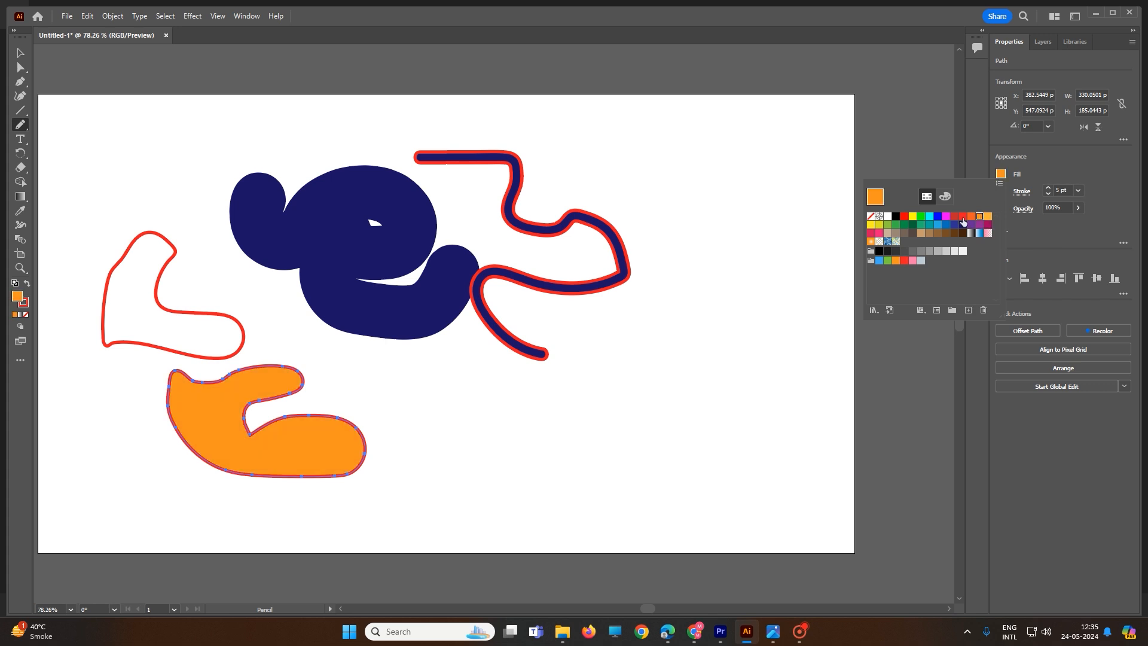
# Draw an orange rectangle of about 220 × 139 px in the artboard's lower-right area.
pyautogui.click(23, 98)
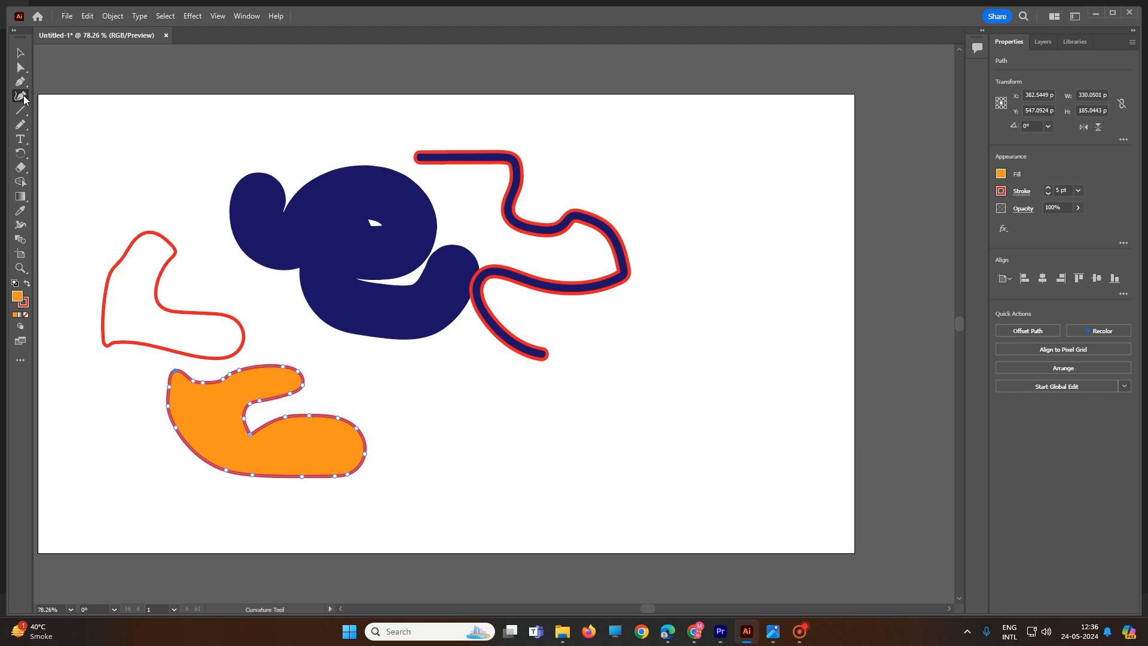
pyautogui.click(24, 113)
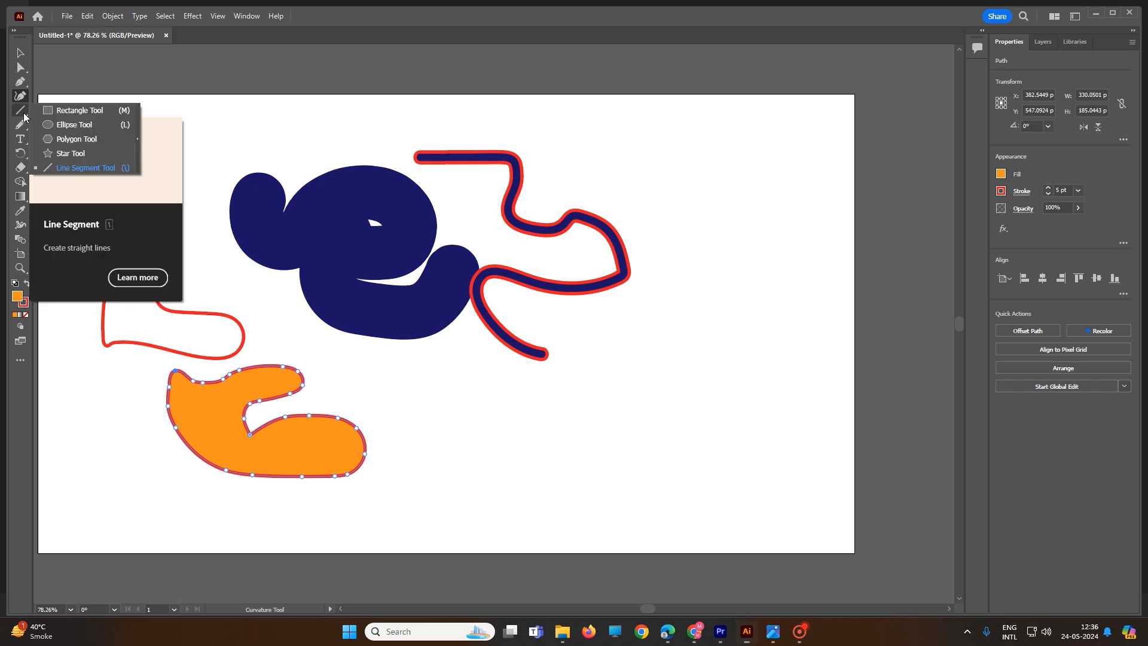
pyautogui.click(66, 111)
pyautogui.moveTo(661, 353); pyautogui.dragTo(792, 435)
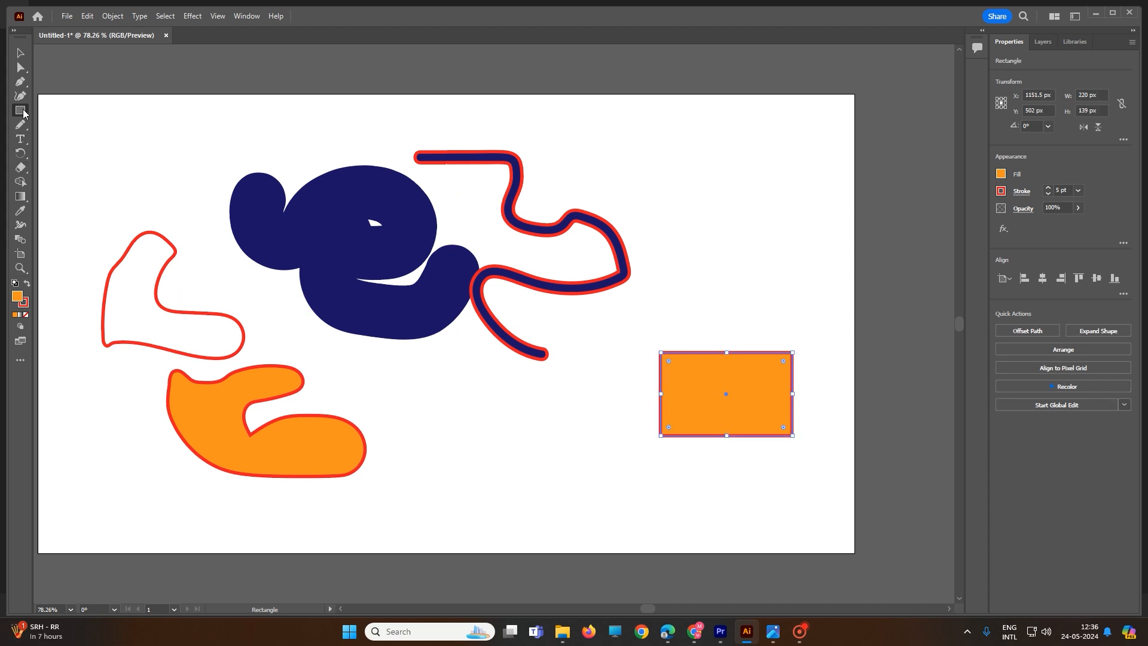
# Paint over the orange rectangle in red with the Paintbrush until it is almost completely covered.
pyautogui.click(25, 129)
pyautogui.click(25, 129)
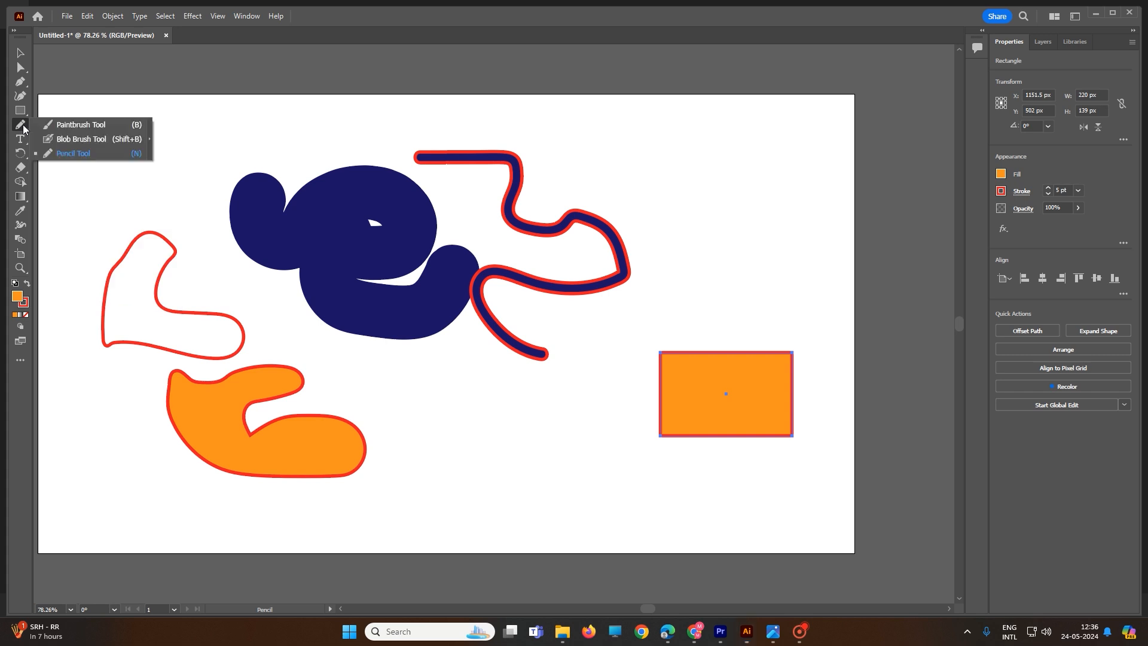
pyautogui.click(70, 125)
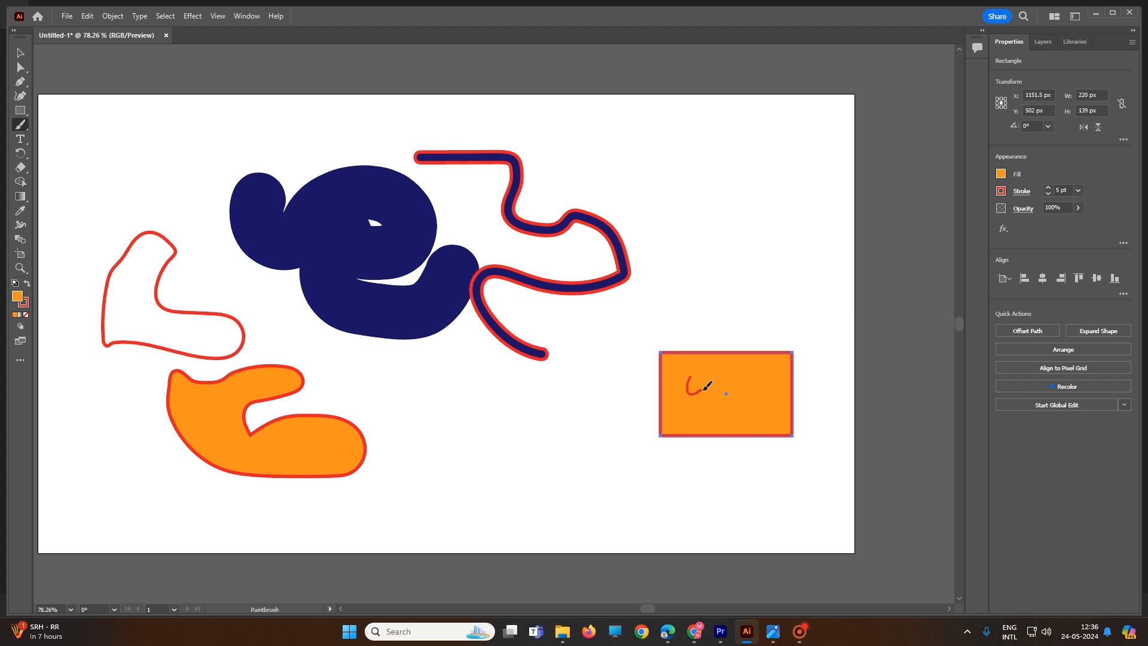
pyautogui.moveTo(703, 389)
pyautogui.mouseDown()
pyautogui.moveTo(673, 361)
pyautogui.moveTo(684, 385)
pyautogui.moveTo(670, 419)
pyautogui.moveTo(686, 430)
pyautogui.moveTo(801, 430)
pyautogui.moveTo(776, 374)
pyautogui.moveTo(678, 403)
pyautogui.moveTo(677, 382)
pyautogui.moveTo(792, 362)
pyautogui.moveTo(693, 366)
pyautogui.moveTo(701, 386)
pyautogui.moveTo(750, 395)
pyautogui.moveTo(756, 410)
pyautogui.moveTo(766, 402)
pyautogui.moveTo(759, 392)
pyautogui.moveTo(715, 400)
pyautogui.mouseUp()
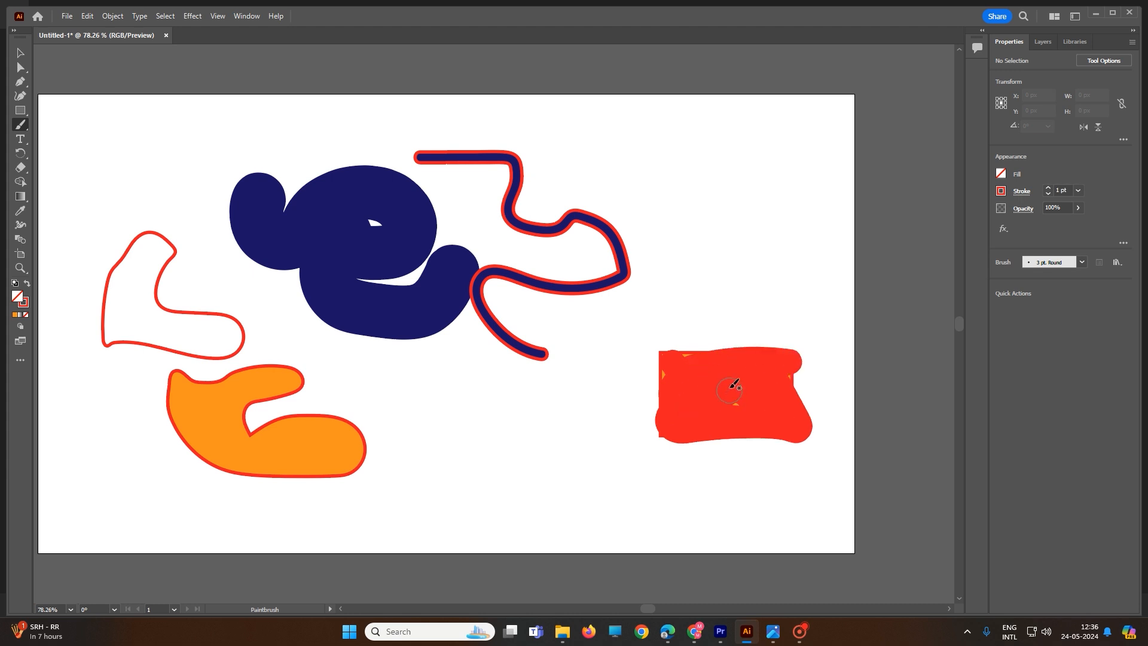
# Draw an unfilled rectangle above the red-painted one and lock it within Layer 1.
pyautogui.click(1052, 43)
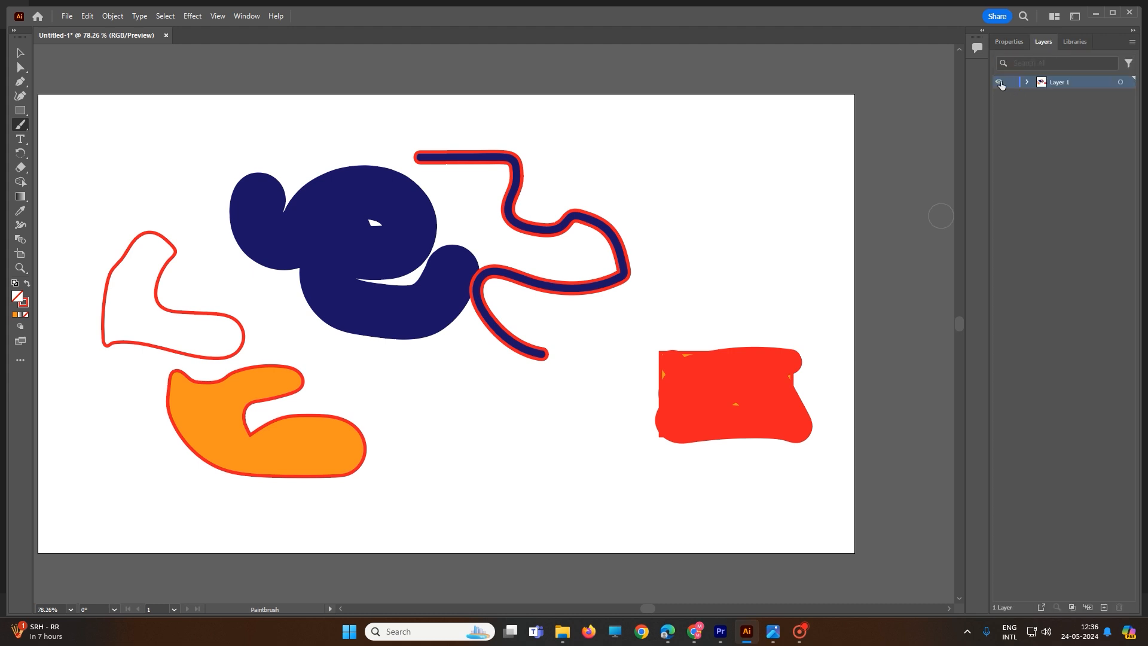
pyautogui.click(21, 112)
pyautogui.moveTo(635, 158); pyautogui.dragTo(792, 252)
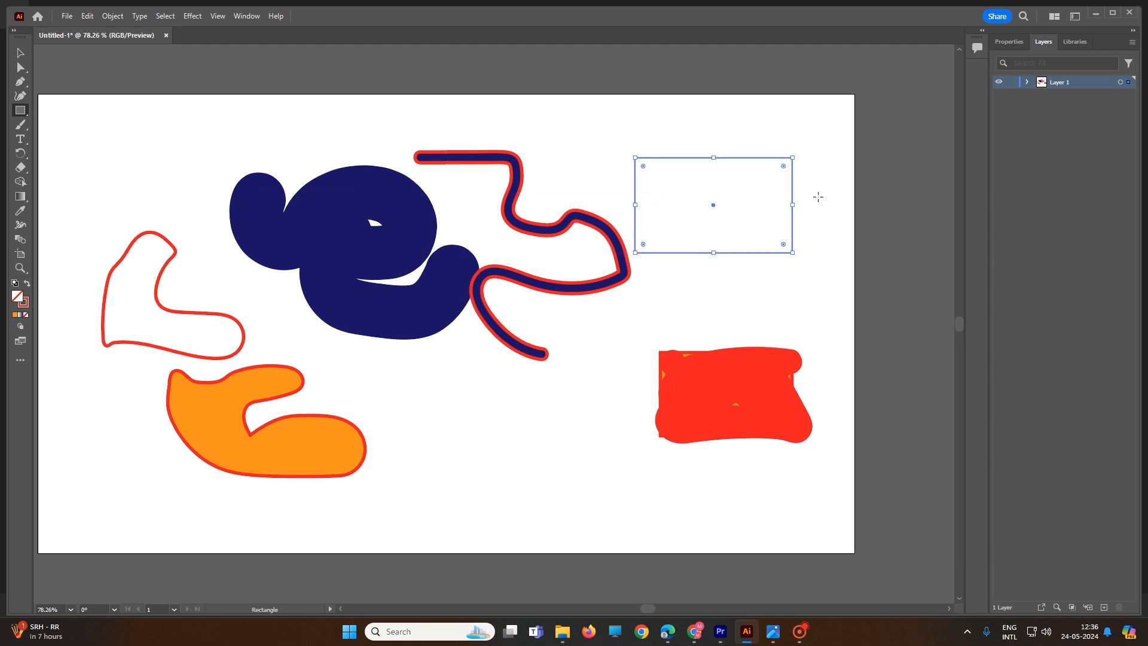
pyautogui.click(1026, 83)
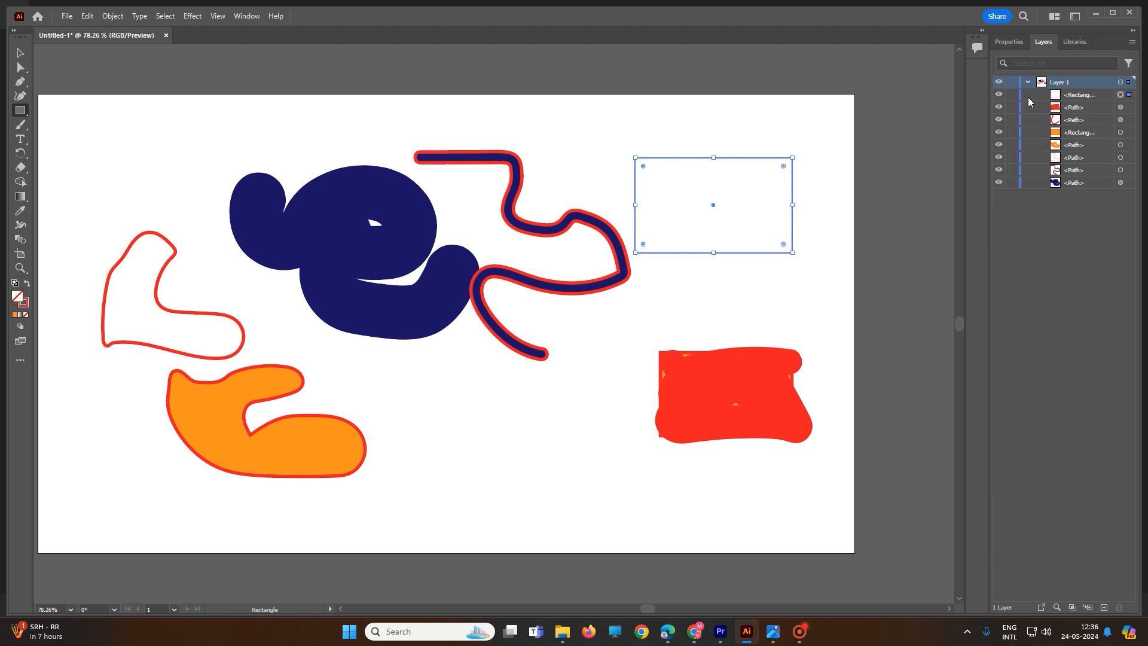
pyautogui.click(1011, 96)
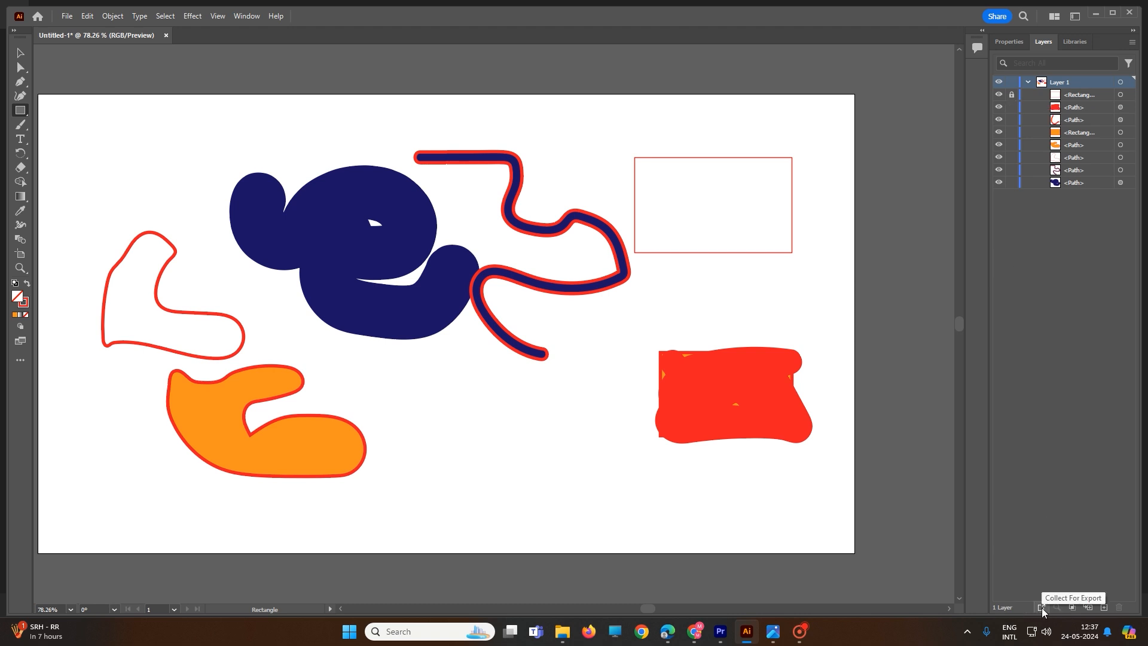
# Create a new layer above Layer 1 and lock the whole of Layer 1.
pyautogui.click(1103, 606)
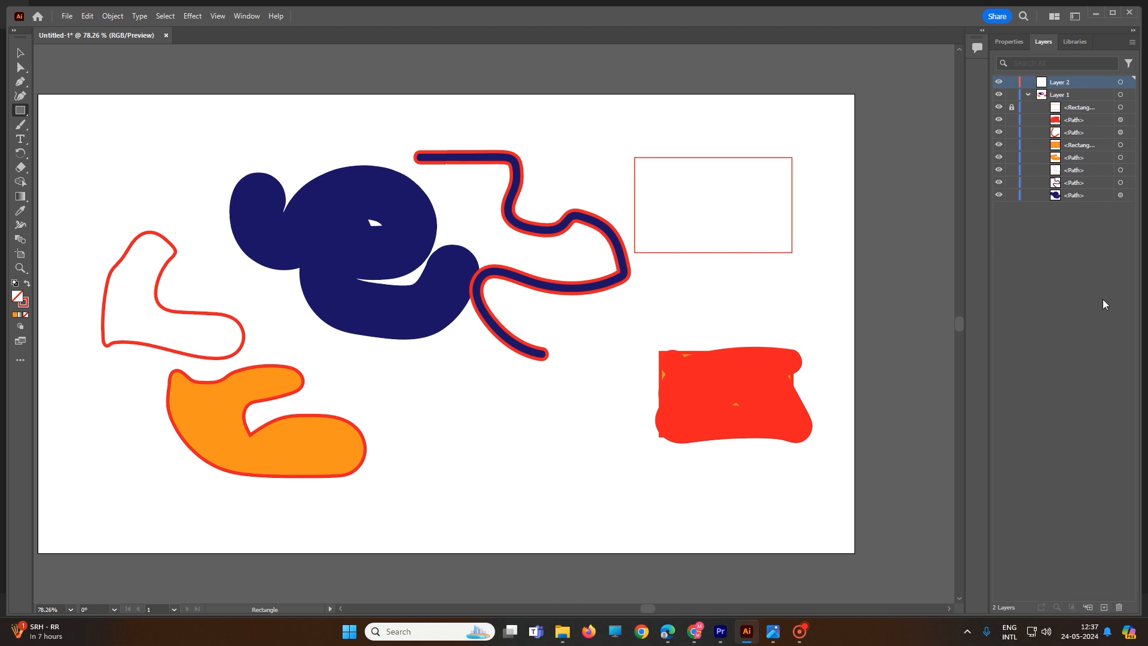
pyautogui.click(1028, 94)
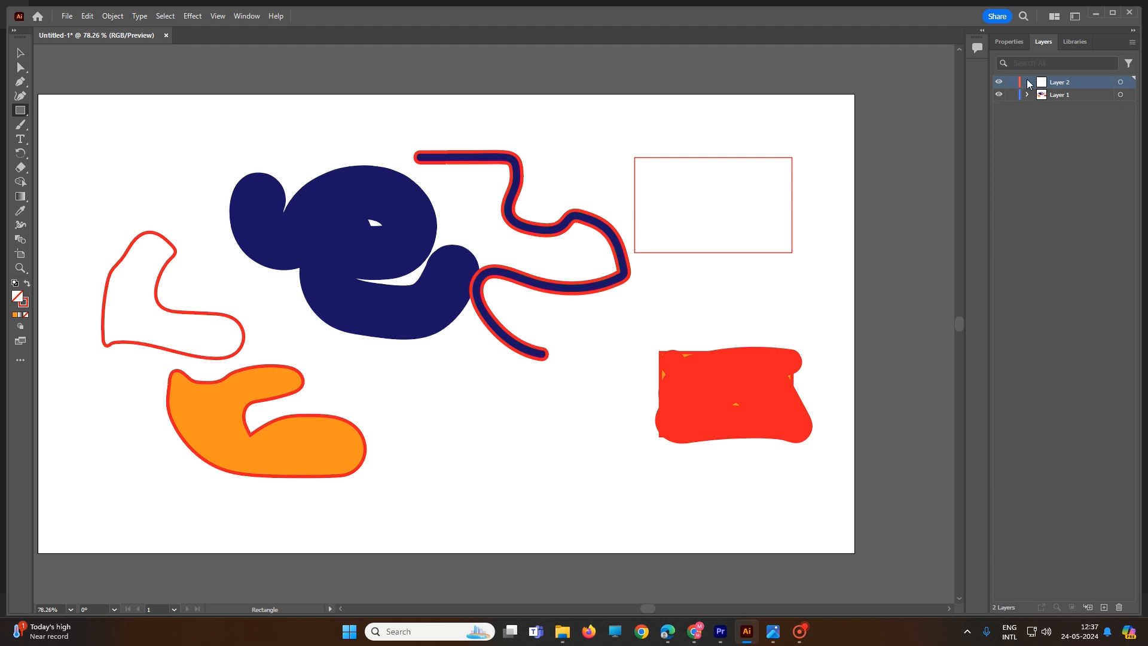
pyautogui.click(1028, 95)
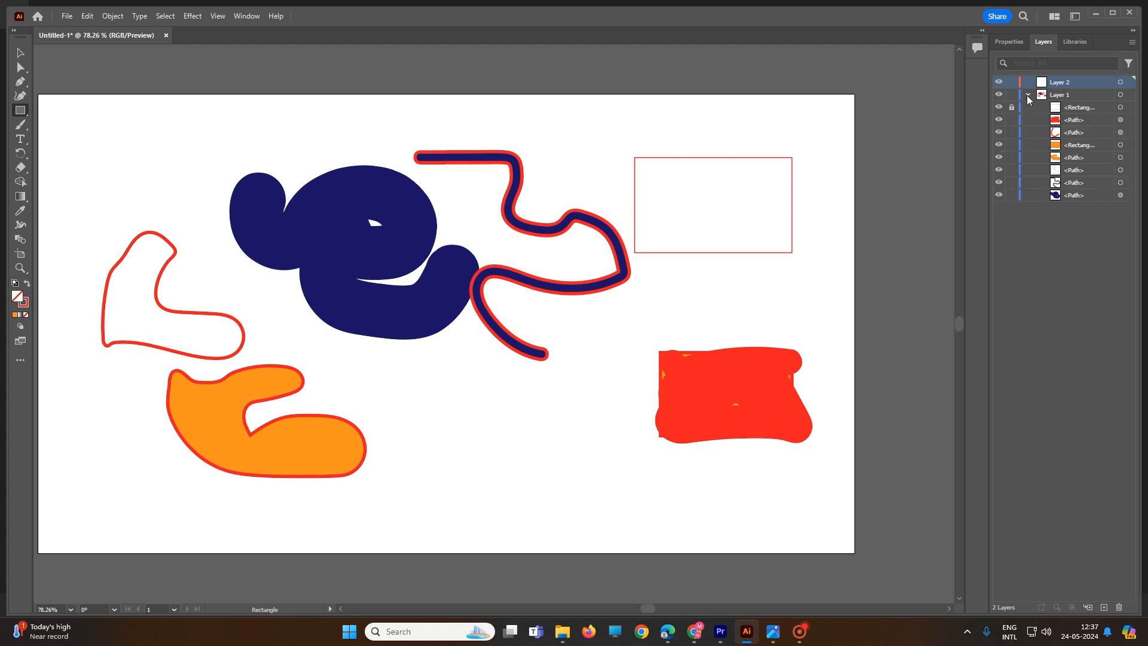
pyautogui.click(1010, 94)
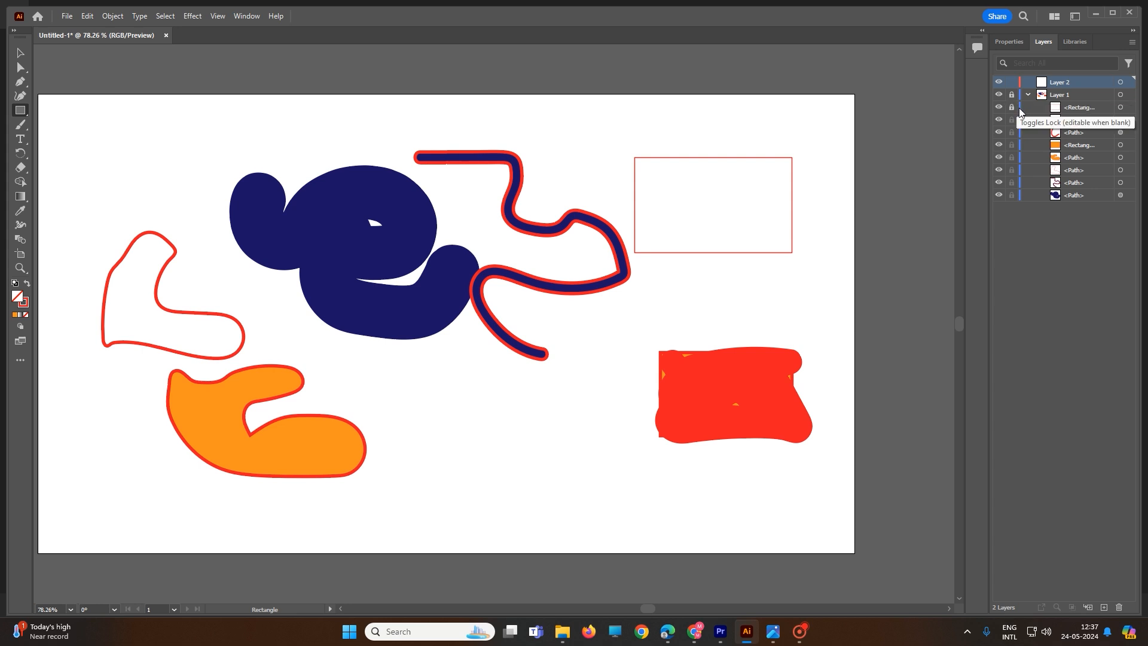
pyautogui.click(1026, 82)
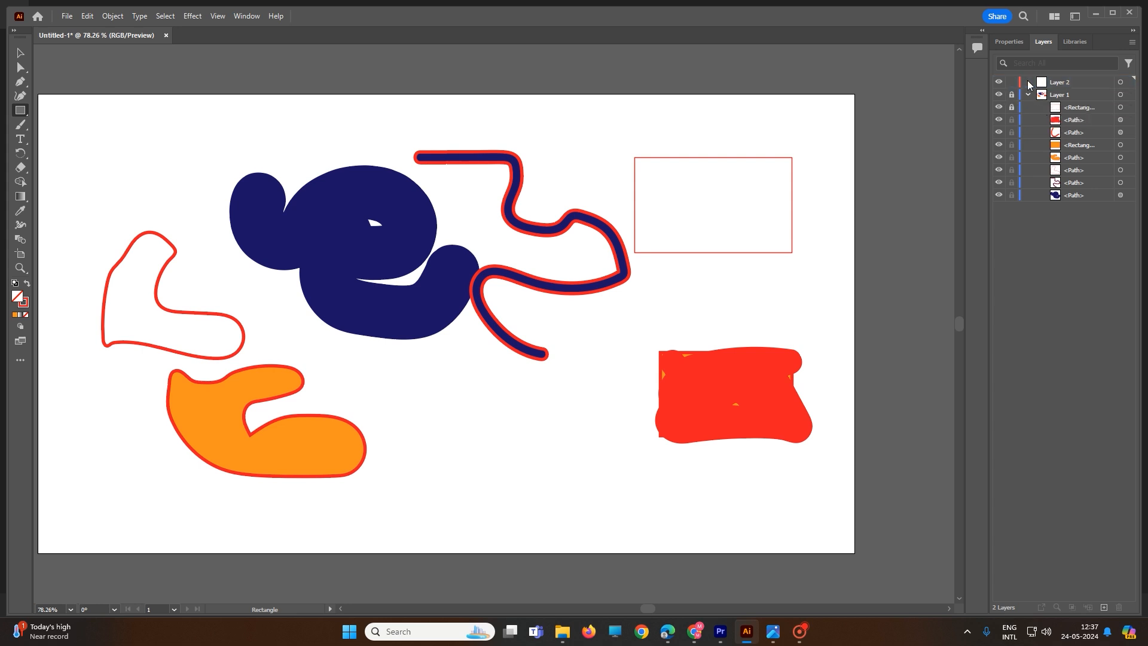
# Make Layer 2 the active layer and set the Paintbrush's fill to purple.
pyautogui.click(1029, 83)
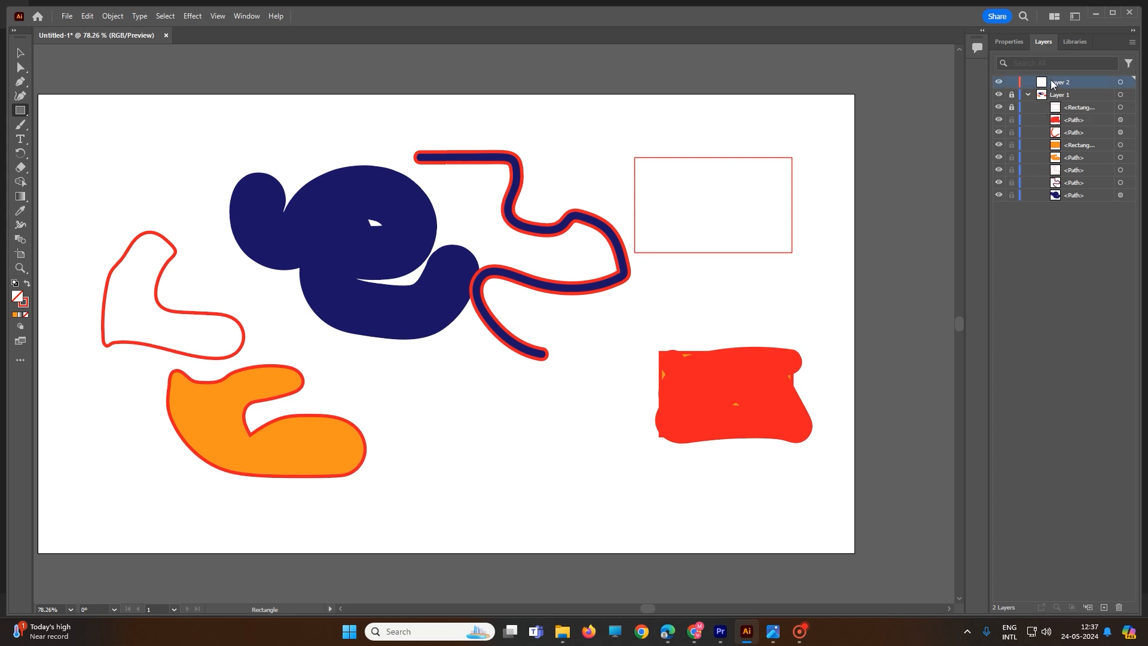
pyautogui.click(713, 220)
pyautogui.click(607, 335)
pyautogui.click(22, 129)
pyautogui.click(1021, 43)
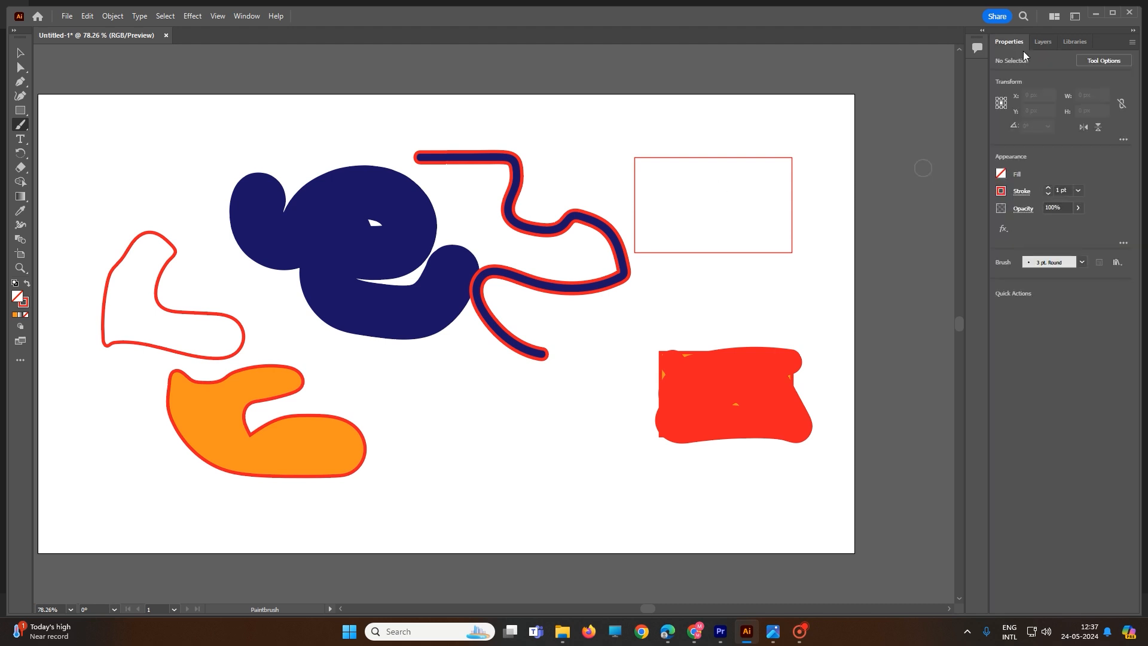
pyautogui.click(1001, 175)
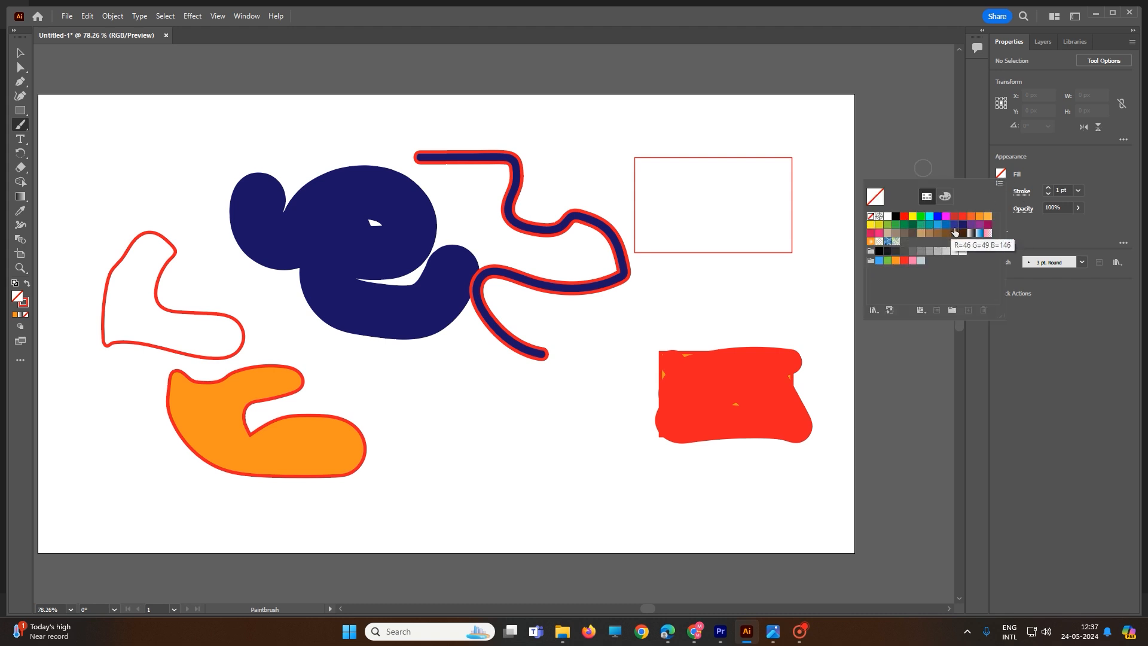
pyautogui.click(978, 226)
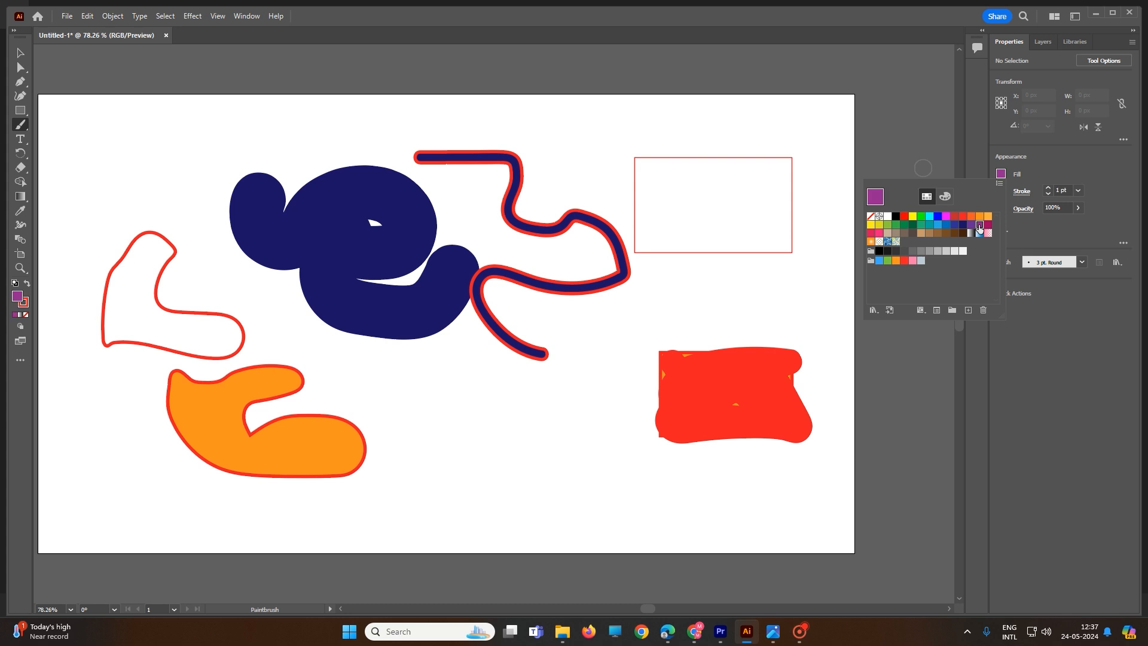
pyautogui.click(675, 196)
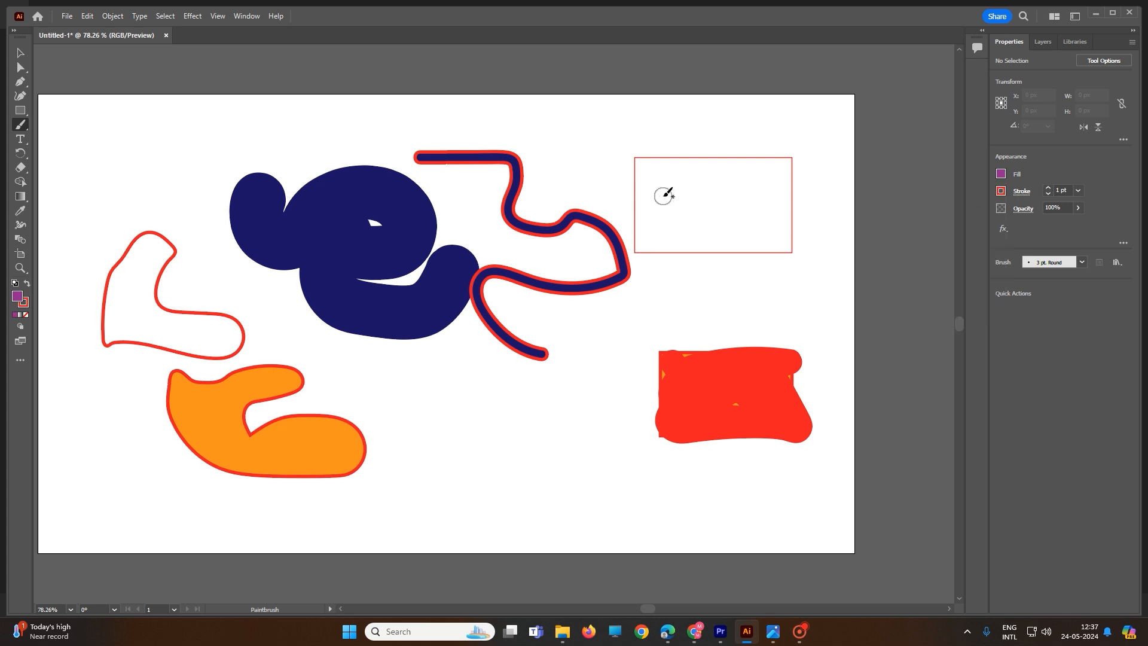
# Paint over the unfilled rectangle in red with no fill on Layer 2, and expand Layer 2 to list its contents.
pyautogui.moveTo(643, 161)
pyautogui.mouseDown()
pyautogui.moveTo(645, 246)
pyautogui.moveTo(778, 247)
pyautogui.moveTo(795, 243)
pyautogui.moveTo(785, 158)
pyautogui.moveTo(642, 164)
pyautogui.moveTo(710, 187)
pyautogui.moveTo(808, 163)
pyautogui.moveTo(663, 176)
pyautogui.moveTo(800, 188)
pyautogui.moveTo(646, 205)
pyautogui.moveTo(755, 207)
pyautogui.moveTo(763, 196)
pyautogui.moveTo(761, 227)
pyautogui.moveTo(792, 234)
pyautogui.moveTo(652, 240)
pyautogui.moveTo(646, 212)
pyautogui.moveTo(665, 234)
pyautogui.moveTo(668, 212)
pyautogui.moveTo(694, 237)
pyautogui.moveTo(701, 229)
pyautogui.moveTo(687, 225)
pyautogui.moveTo(739, 235)
pyautogui.moveTo(785, 209)
pyautogui.moveTo(704, 228)
pyautogui.moveTo(744, 220)
pyautogui.mouseUp()
pyautogui.press('/')
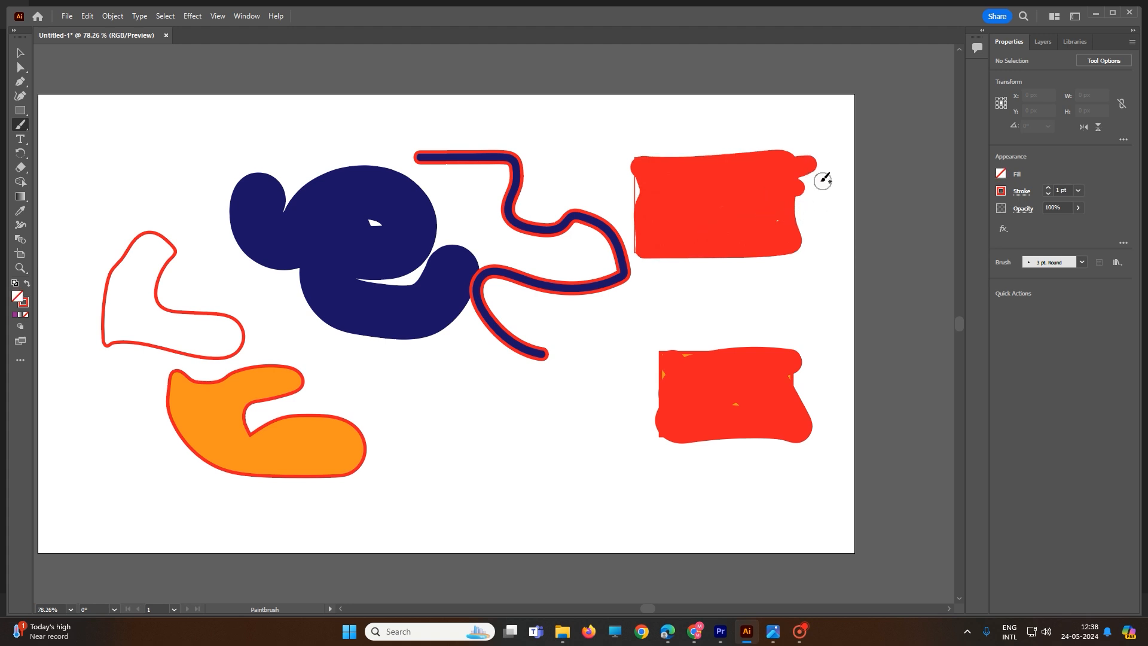
pyautogui.moveTo(806, 170)
pyautogui.mouseDown()
pyautogui.moveTo(795, 171)
pyautogui.moveTo(827, 164)
pyautogui.mouseUp()
pyautogui.click(1043, 42)
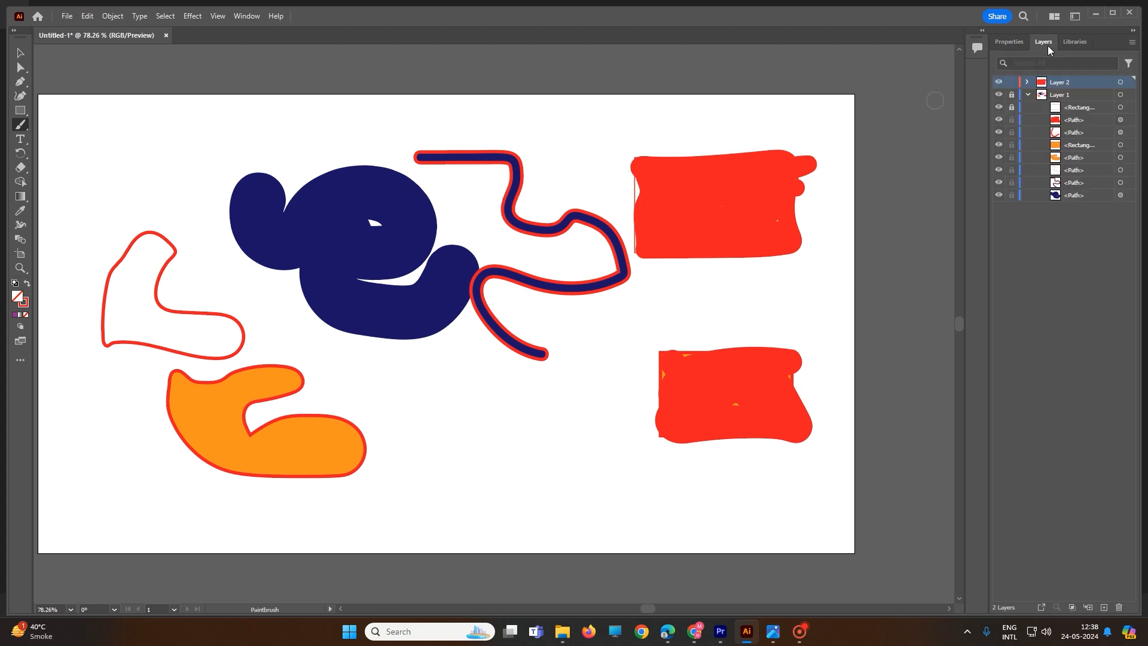
pyautogui.click(1012, 96)
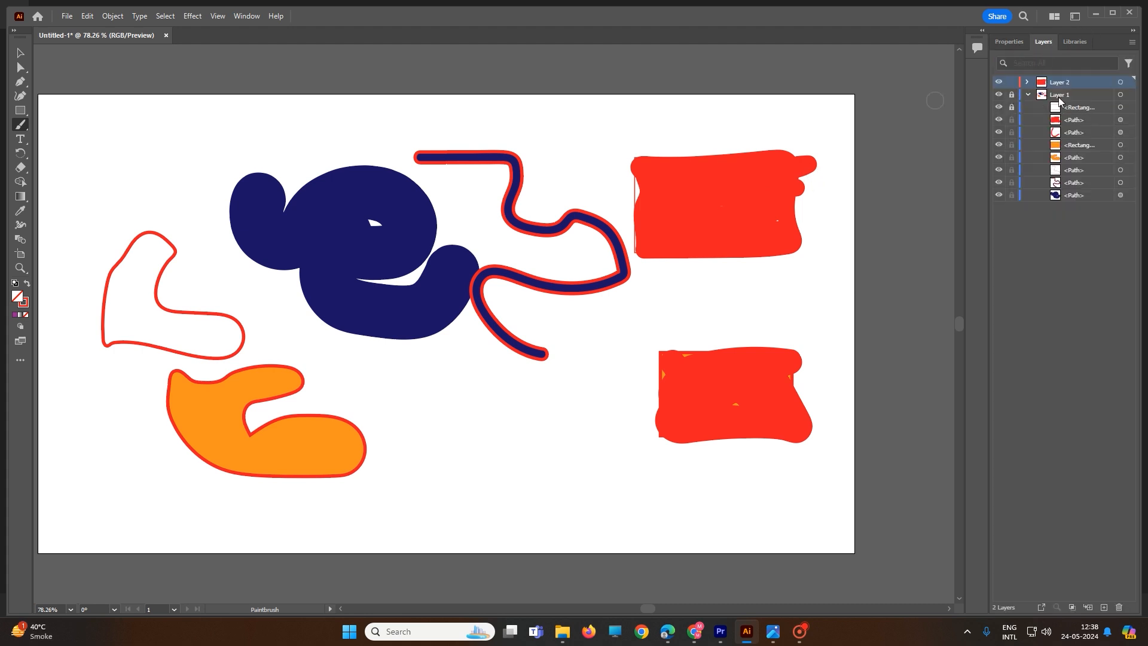
pyautogui.click(1028, 83)
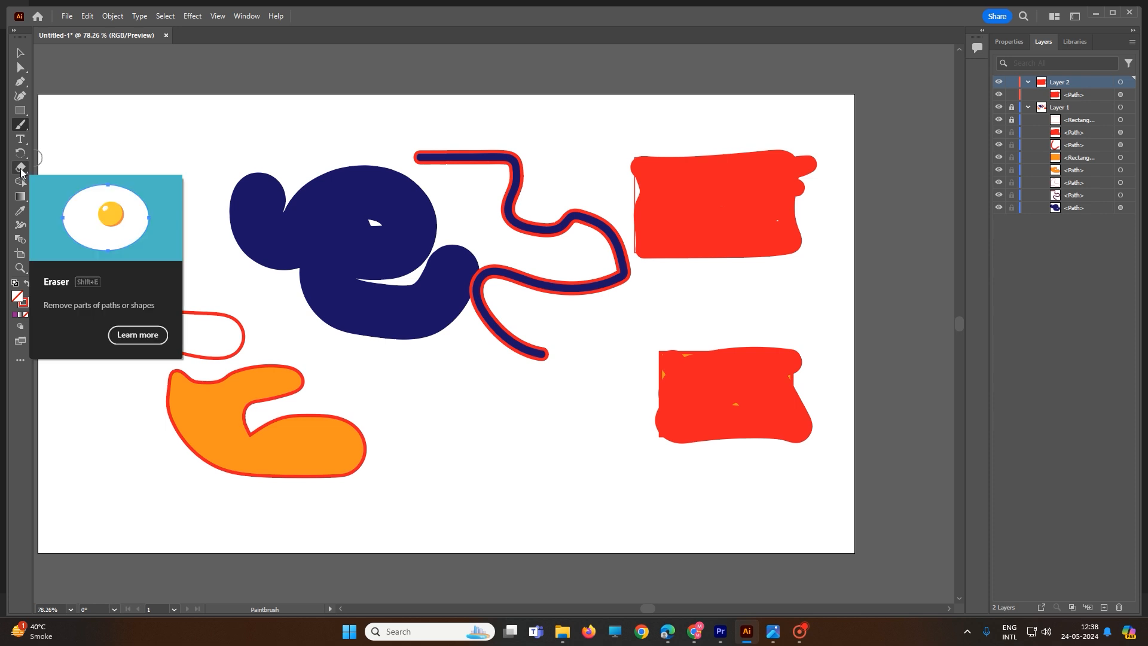
# Erase the red paint overhanging the upper rectangle's right edge, and undo the extra erasure along its top edge.
pyautogui.click(21, 170)
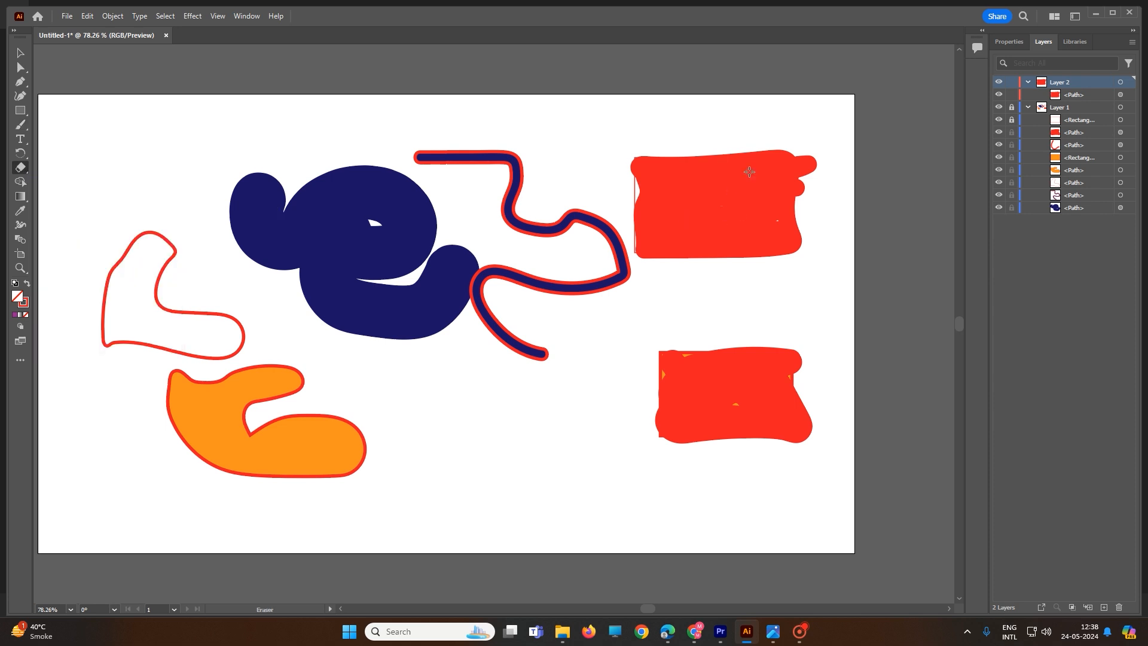
pyautogui.moveTo(808, 157)
pyautogui.mouseDown()
pyautogui.moveTo(801, 149)
pyautogui.moveTo(806, 179)
pyautogui.moveTo(807, 149)
pyautogui.moveTo(783, 146)
pyautogui.moveTo(794, 185)
pyautogui.moveTo(795, 149)
pyautogui.moveTo(803, 219)
pyautogui.moveTo(795, 160)
pyautogui.moveTo(811, 156)
pyautogui.mouseUp()
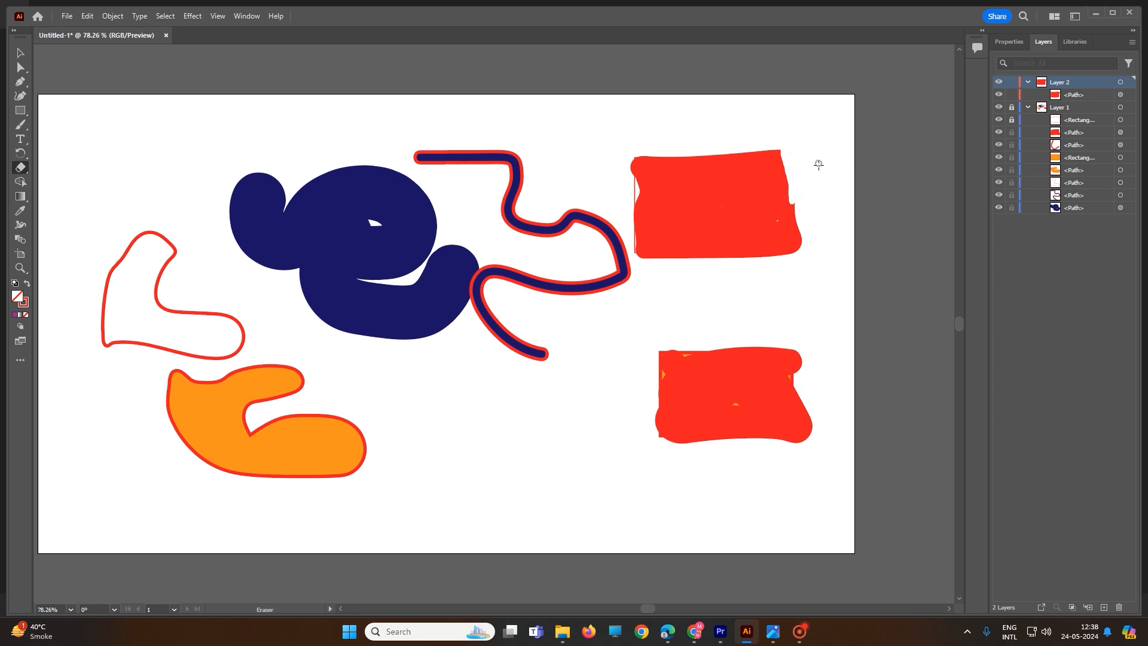
pyautogui.moveTo(798, 220)
pyautogui.mouseDown()
pyautogui.moveTo(789, 186)
pyautogui.moveTo(795, 256)
pyautogui.mouseUp()
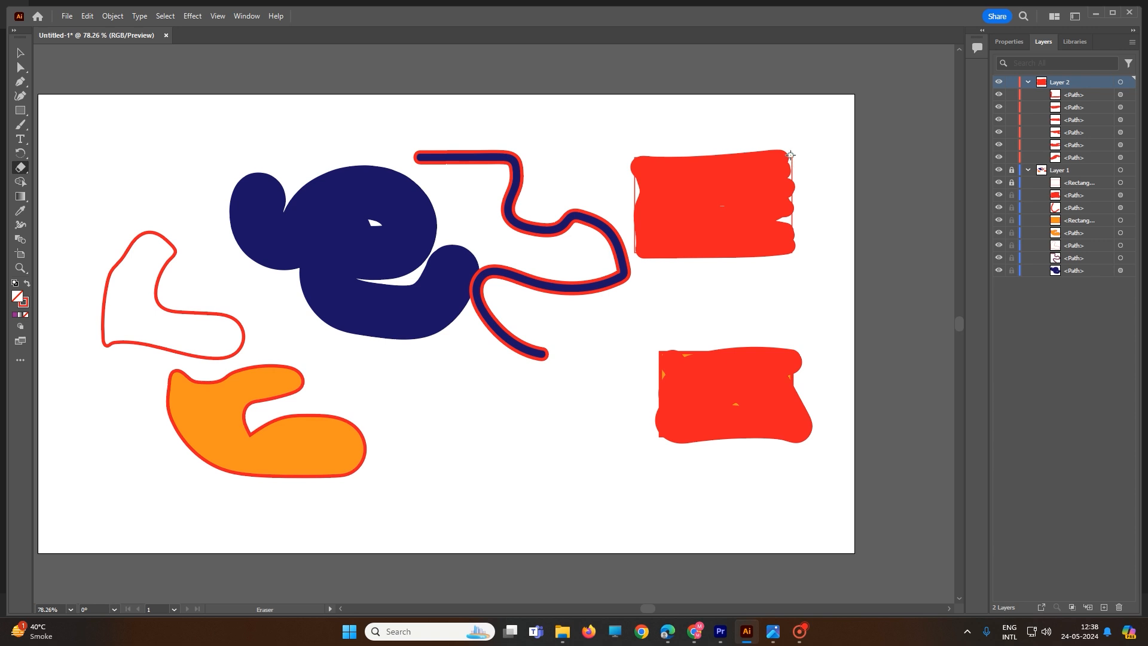
pyautogui.moveTo(780, 152); pyautogui.dragTo(633, 155)
pyautogui.hotkey('ctrl', 'z')
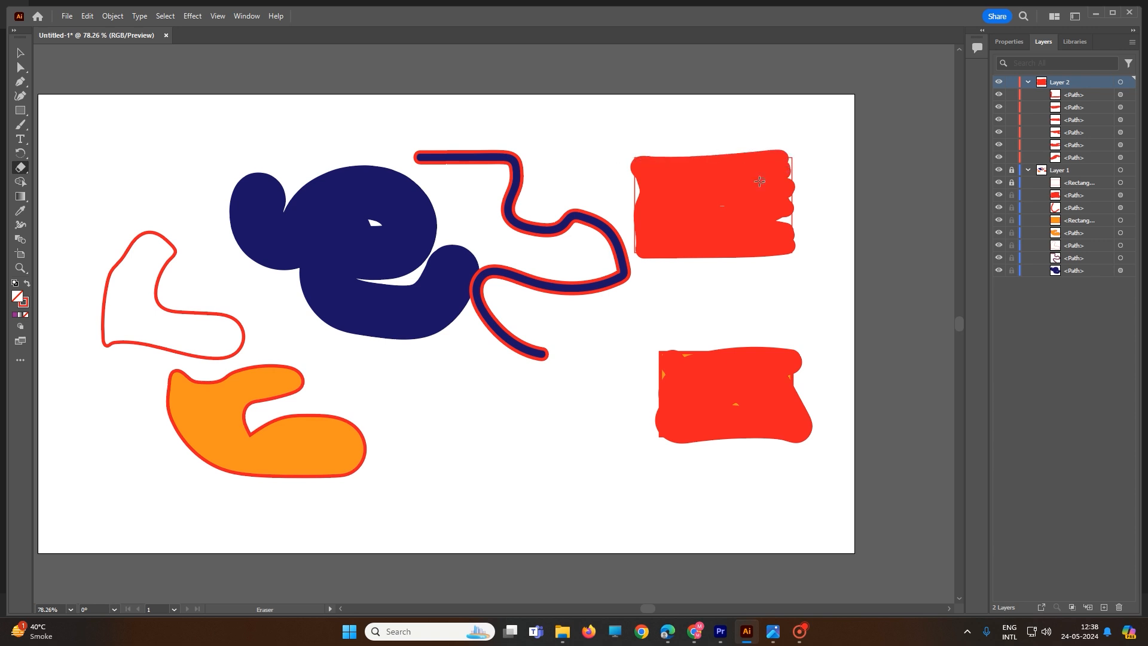
# Draw a closed unfilled shape of about 288 × 170 px with the Pencil tool, between the orange blob and the red-painted rectangle.
pyautogui.click(18, 123)
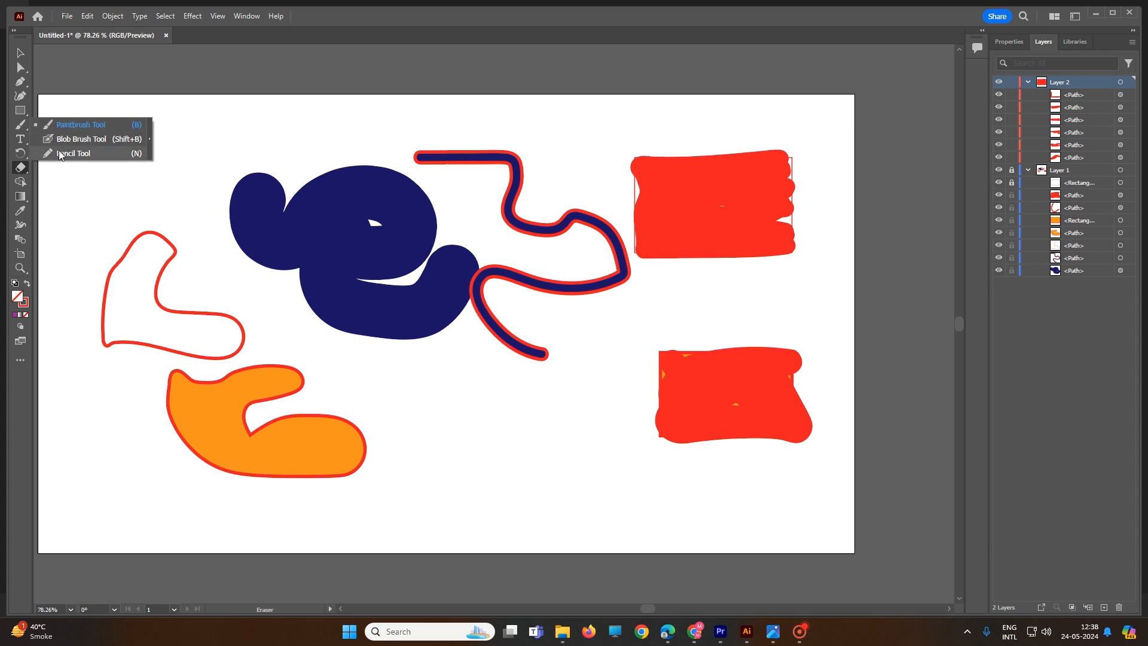
pyautogui.click(60, 154)
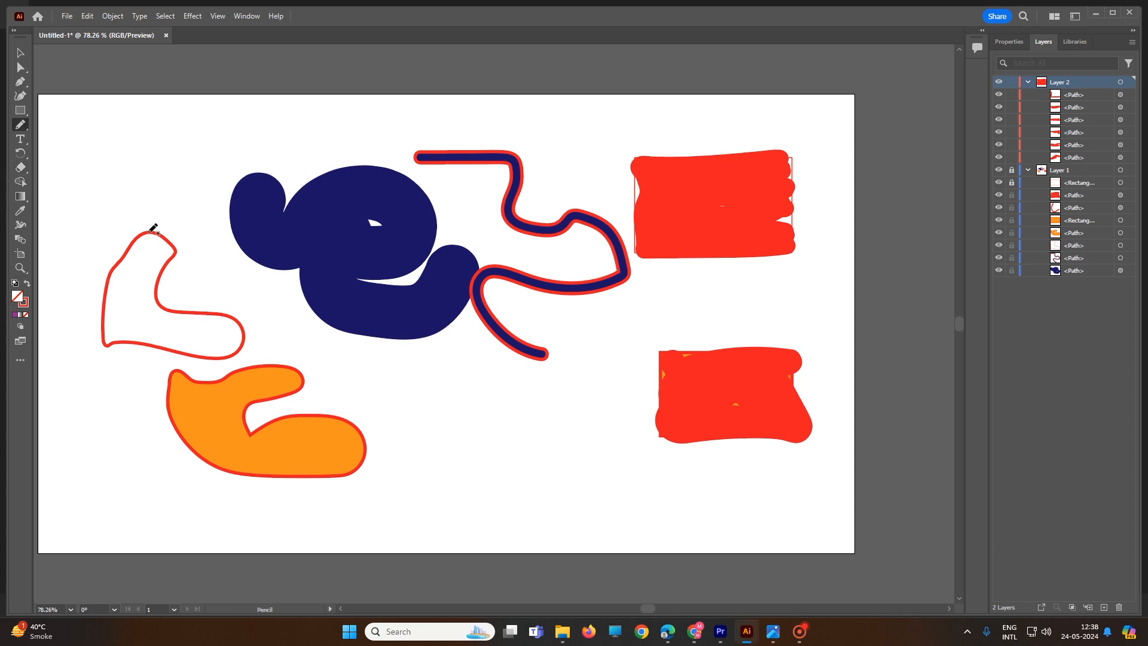
pyautogui.moveTo(424, 399)
pyautogui.mouseDown()
pyautogui.moveTo(429, 466)
pyautogui.moveTo(443, 473)
pyautogui.moveTo(595, 473)
pyautogui.moveTo(581, 407)
pyautogui.moveTo(500, 425)
pyautogui.moveTo(476, 416)
pyautogui.moveTo(453, 376)
pyautogui.moveTo(429, 386)
pyautogui.mouseUp()
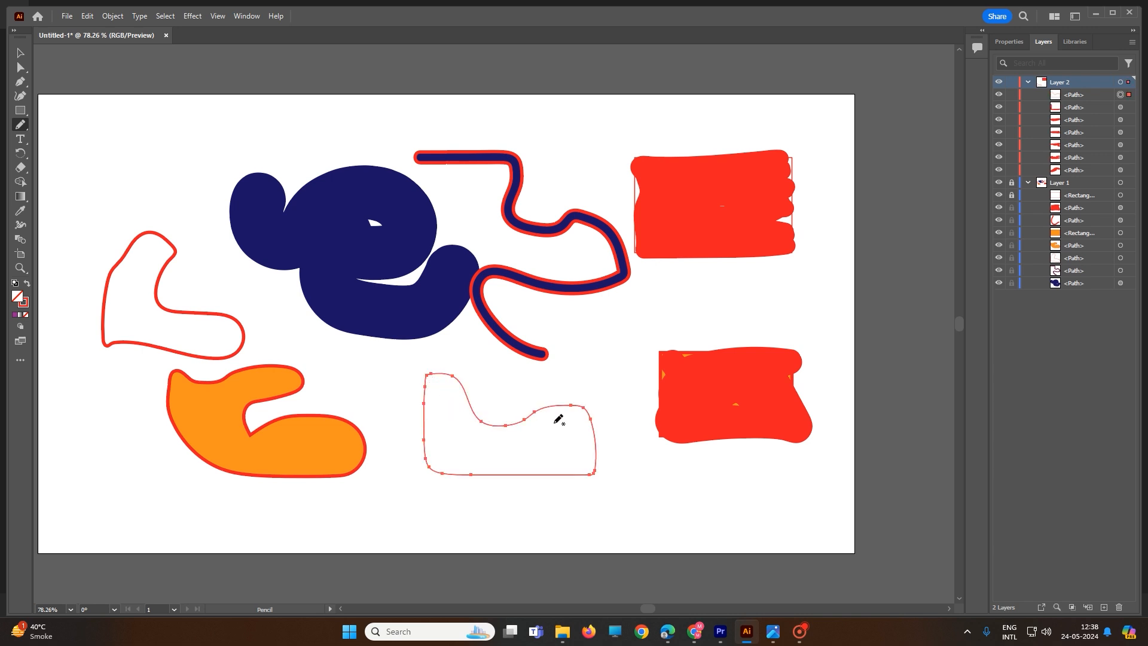
# Set the Pencil shape's stroke weight to 9 pt.
pyautogui.click(1016, 43)
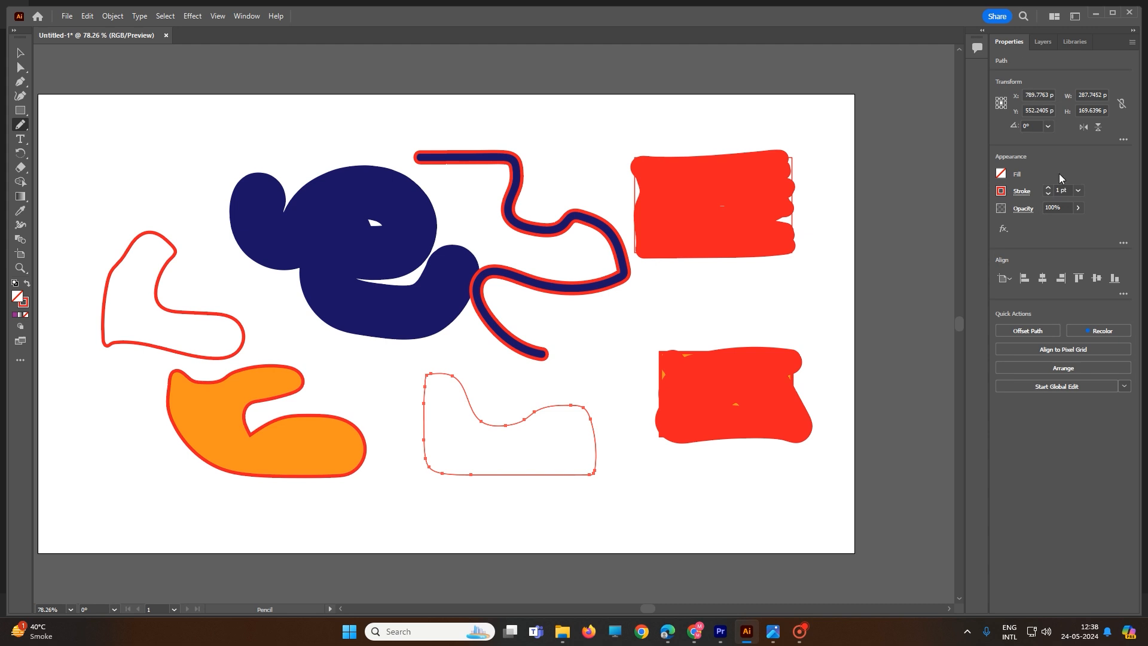
pyautogui.click(1079, 190)
pyautogui.click(1091, 349)
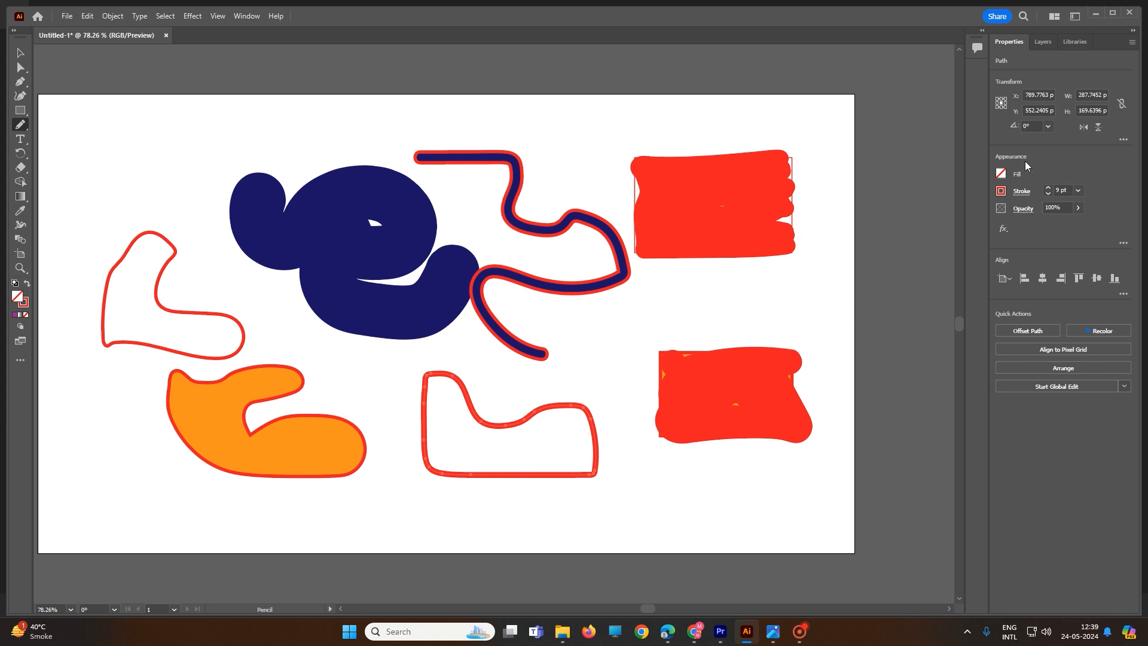
# Select all the red brush strokes covering the upper rectangle on Layer 2 and delete them.
pyautogui.click(1043, 43)
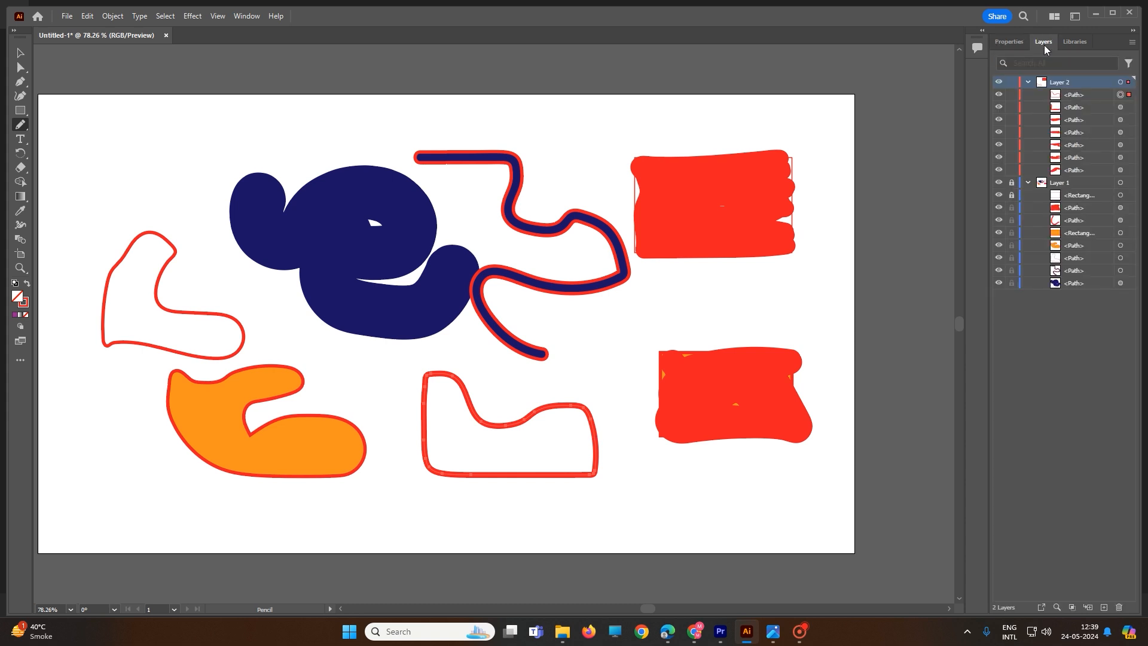
pyautogui.press('v')
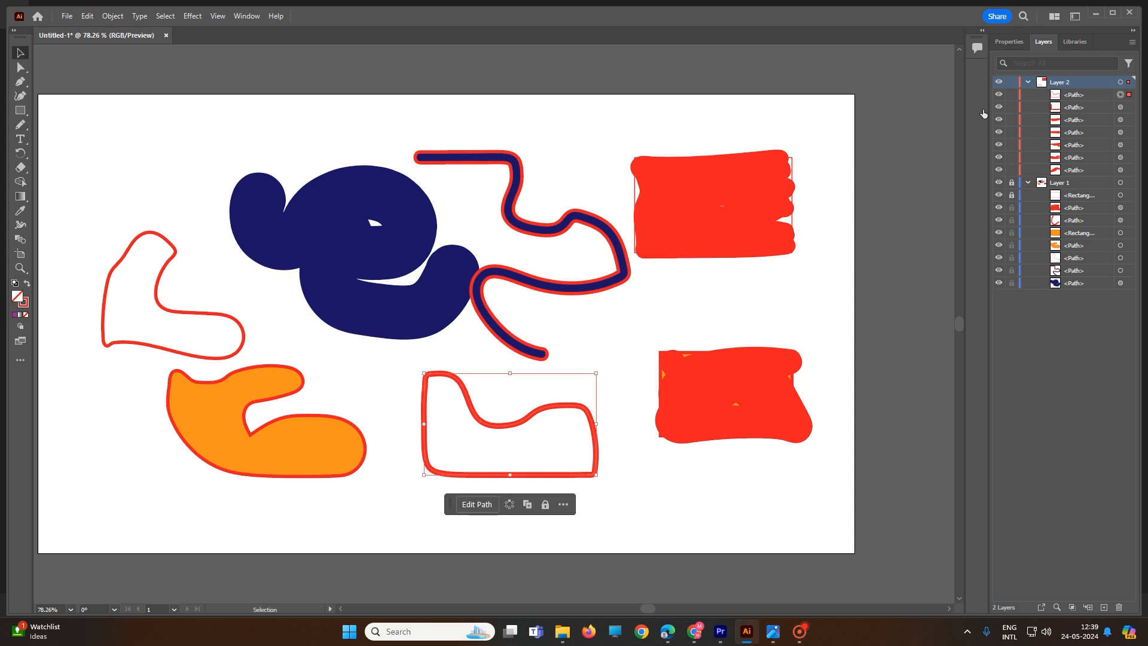
pyautogui.click(752, 183)
pyautogui.moveTo(598, 129)
pyautogui.mouseDown()
pyautogui.moveTo(699, 238)
pyautogui.moveTo(851, 281)
pyautogui.mouseUp()
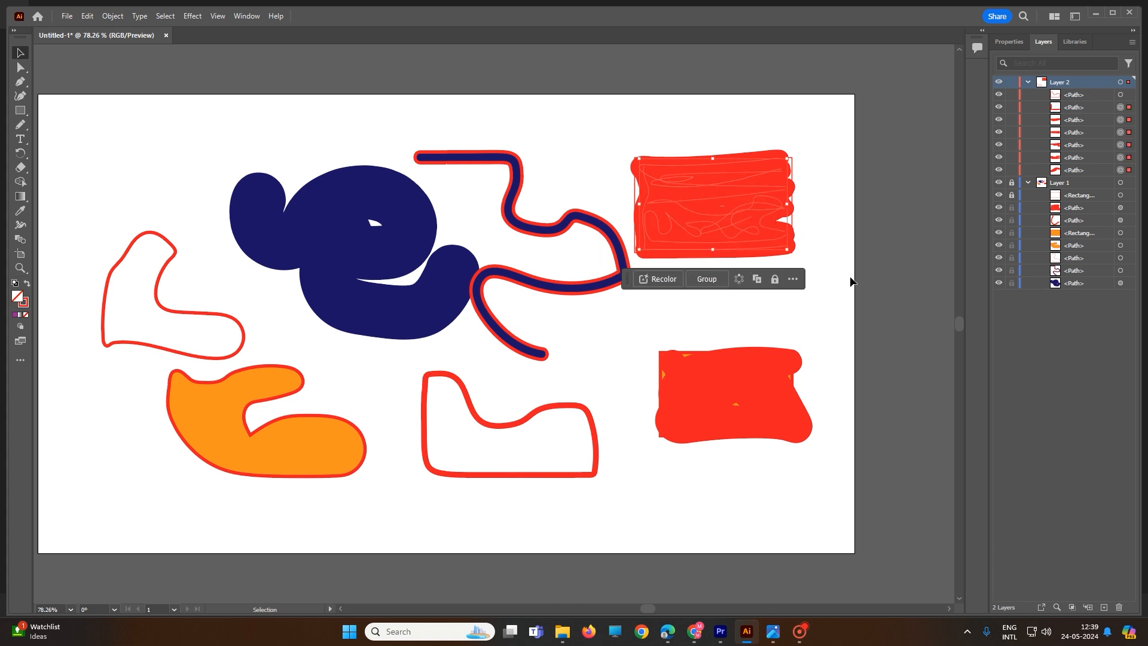
pyautogui.press('Delete')
# Try to select the red-painted rectangle on locked Layer 1, and select the Pencil shape on Layer 2 instead.
pyautogui.moveTo(635, 317); pyautogui.dragTo(859, 499)
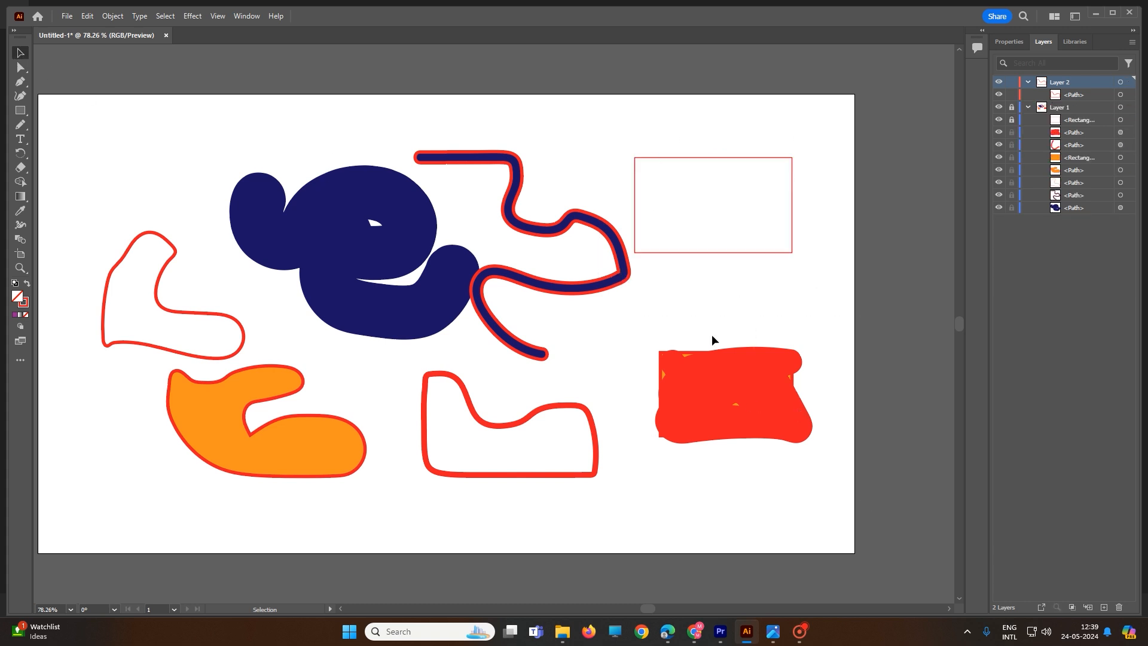
pyautogui.moveTo(839, 455); pyautogui.dragTo(626, 321)
pyautogui.rightClick(670, 358)
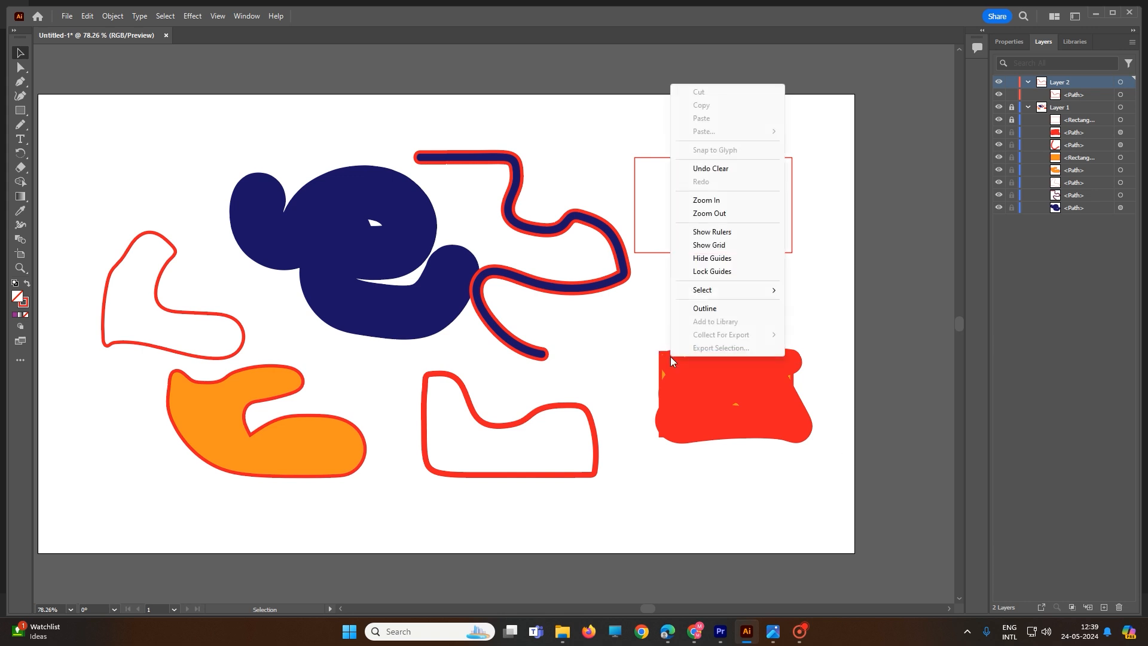
pyautogui.click(639, 342)
pyautogui.click(551, 410)
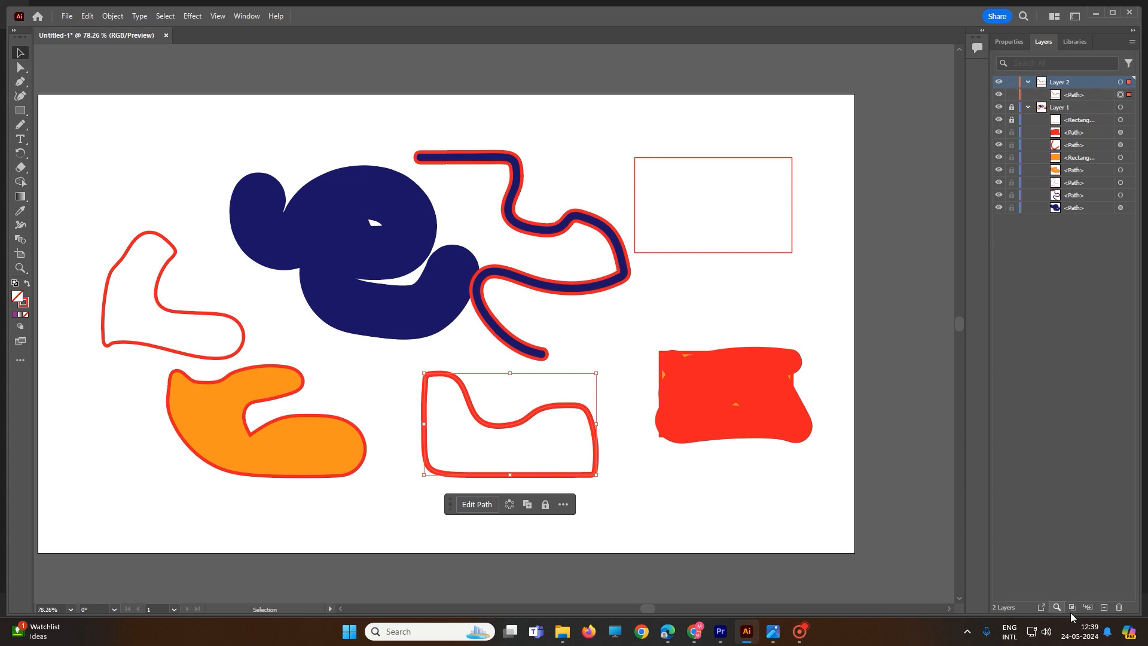
# Create a new layer above Layer 2, lock it, and deselect the Pencil shape.
pyautogui.click(1103, 608)
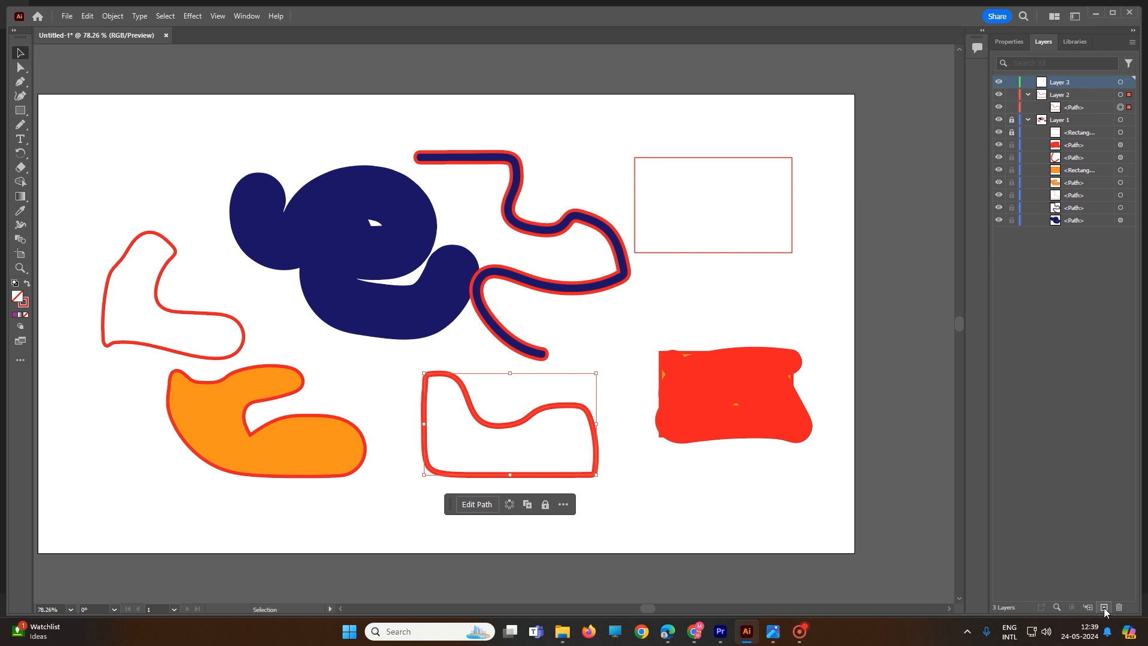
pyautogui.click(1030, 82)
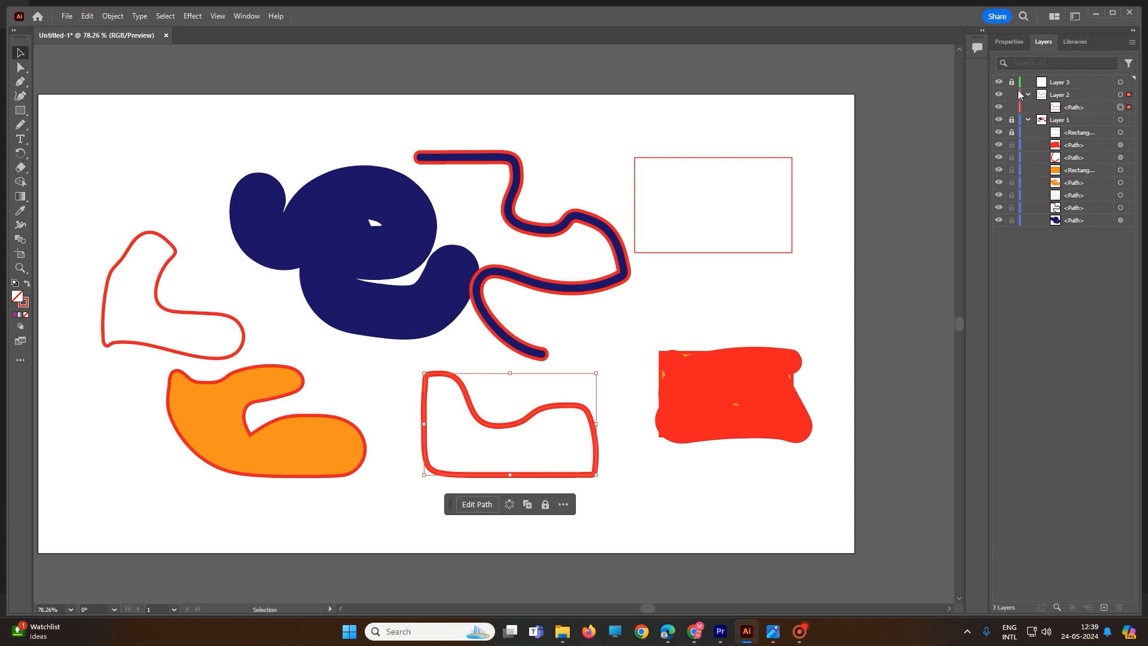
pyautogui.click(547, 441)
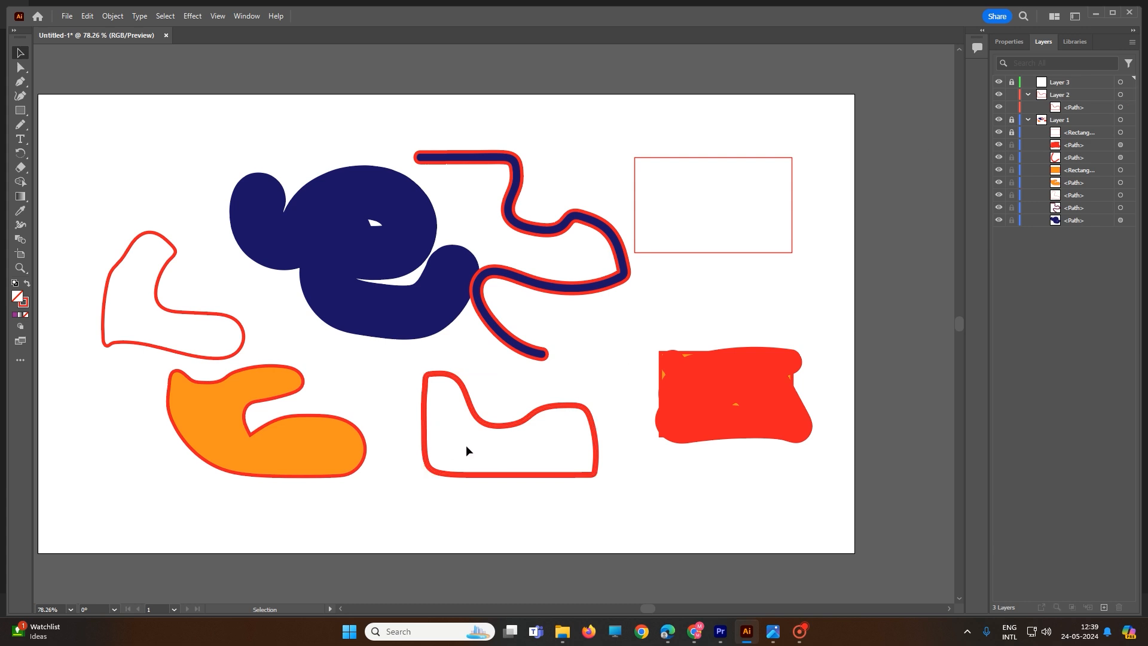
# Choose the Blob Brush with a blue fill and try to paint inside the Pencil shape while the new layer is locked.
pyautogui.click(1009, 43)
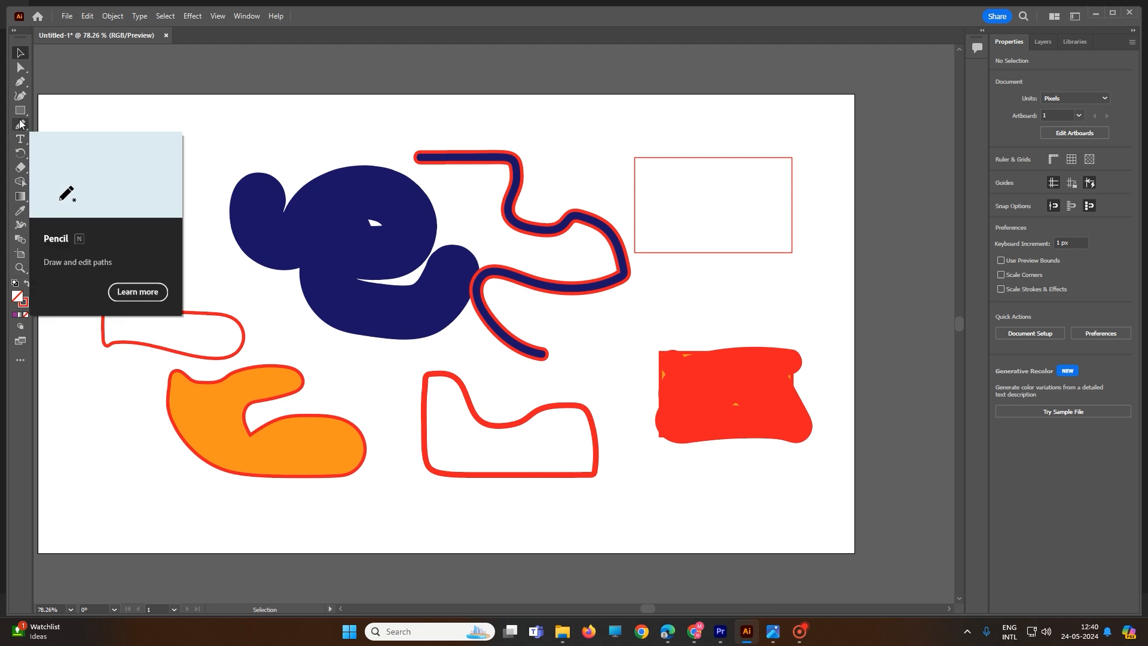
pyautogui.moveTo(19, 124); pyautogui.dragTo(73, 140)
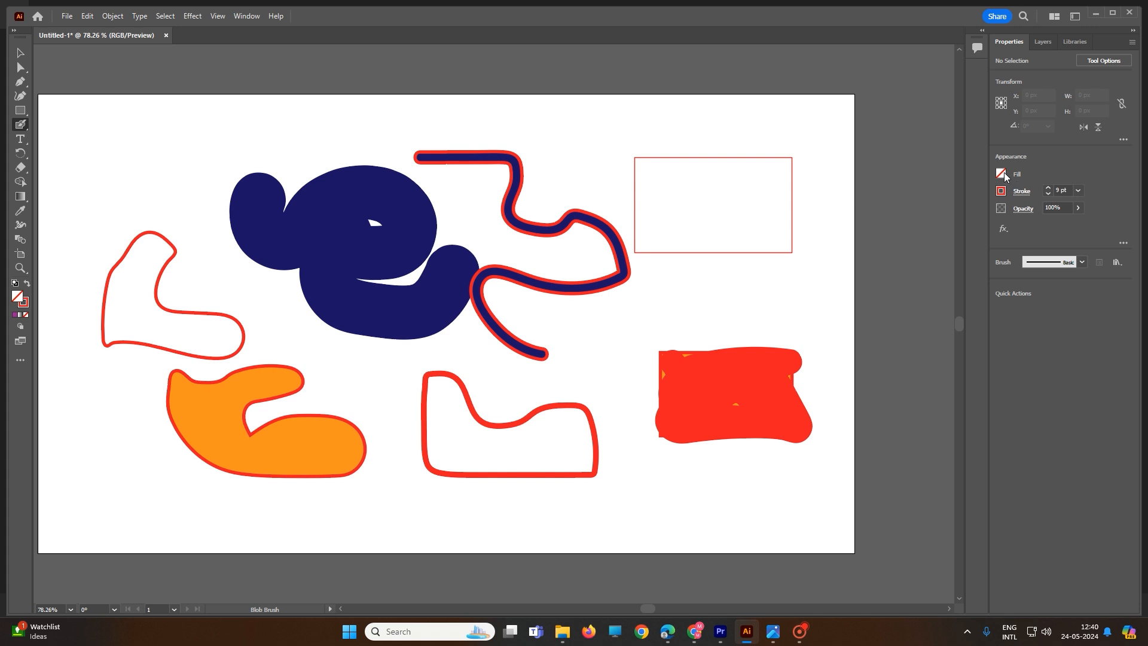
pyautogui.click(1001, 173)
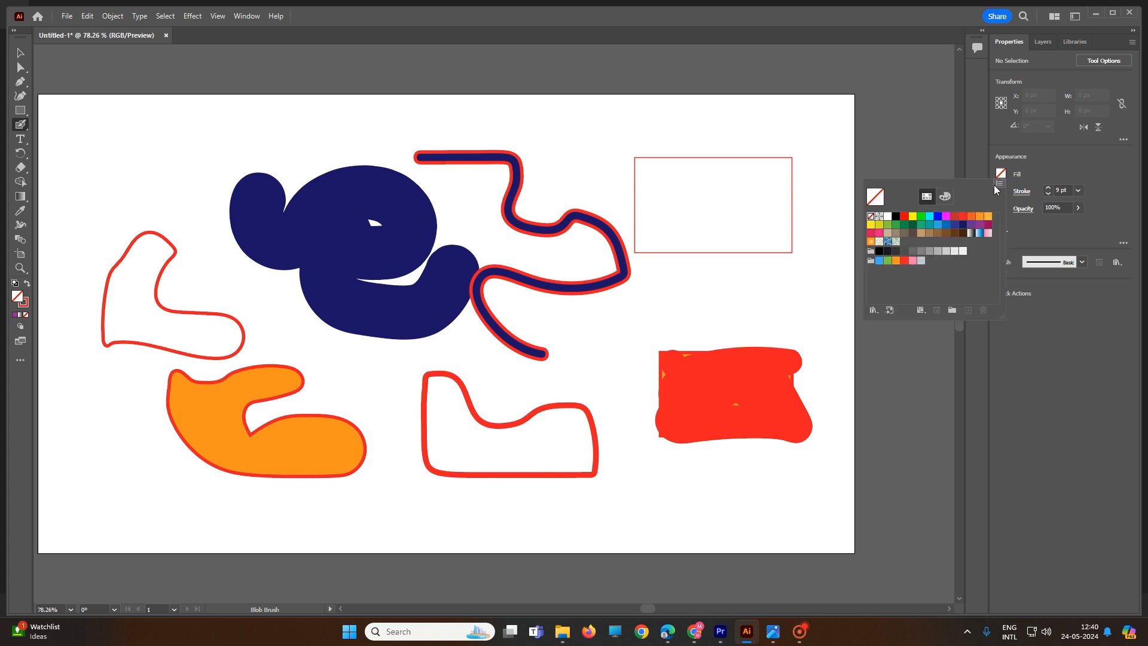
pyautogui.click(938, 217)
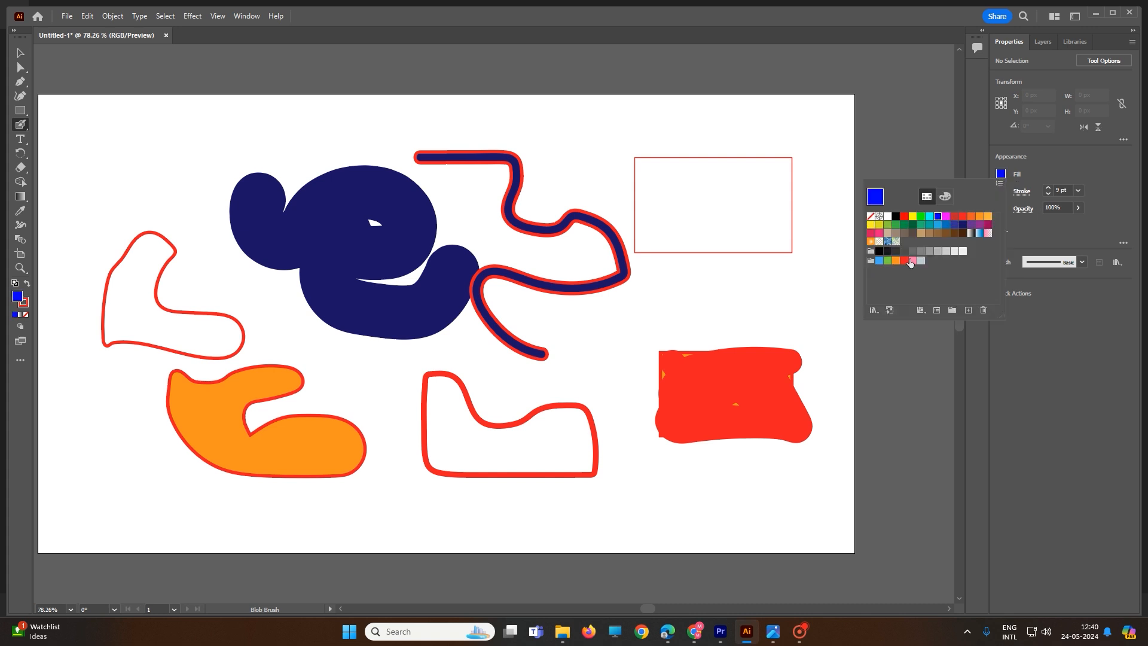
pyautogui.click(498, 444)
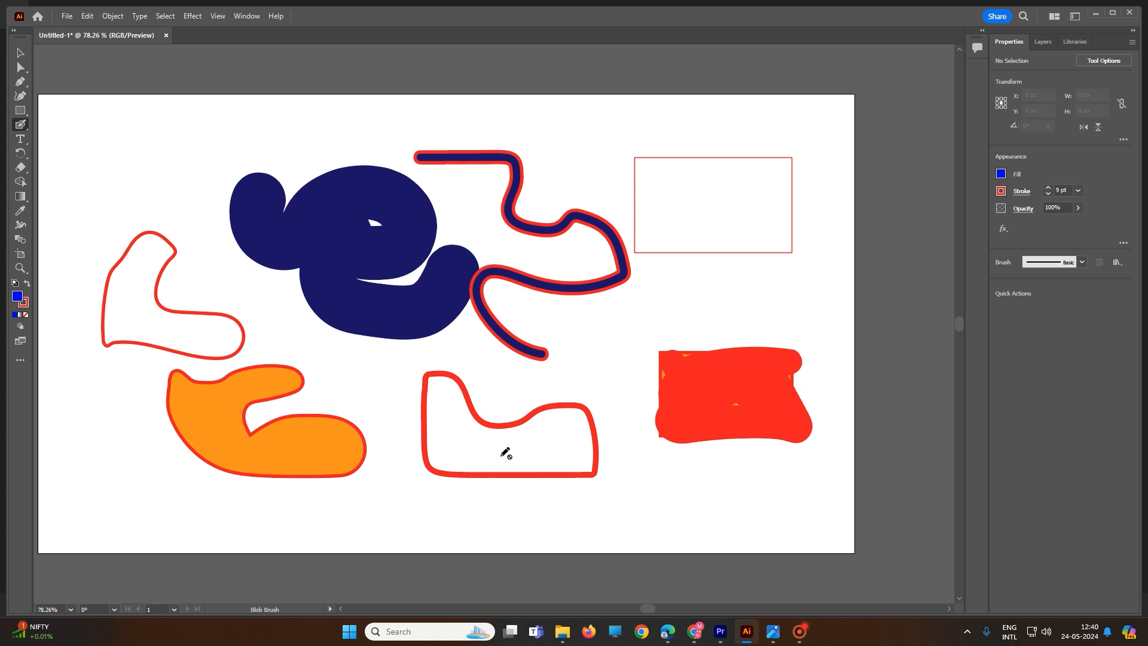
# Switch to the Paintbrush with a yellow stroke and try to paint inside the Pencil shape.
pyautogui.rightClick(26, 126)
pyautogui.click(1020, 191)
pyautogui.click(1001, 191)
pyautogui.click(1000, 192)
pyautogui.click(911, 234)
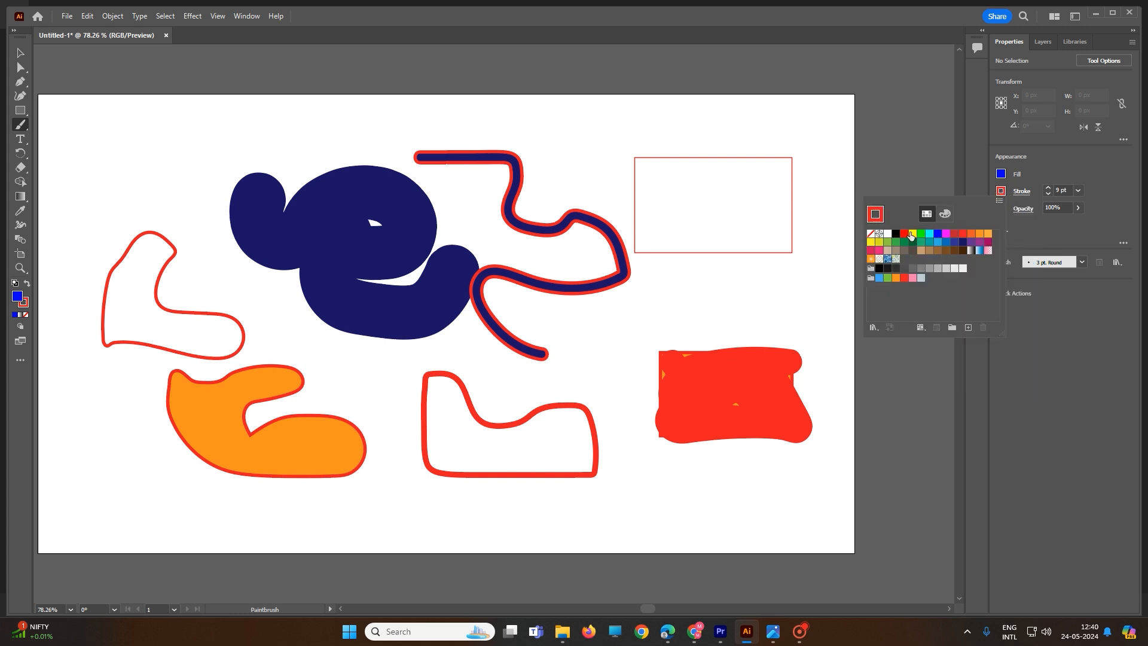
pyautogui.click(534, 435)
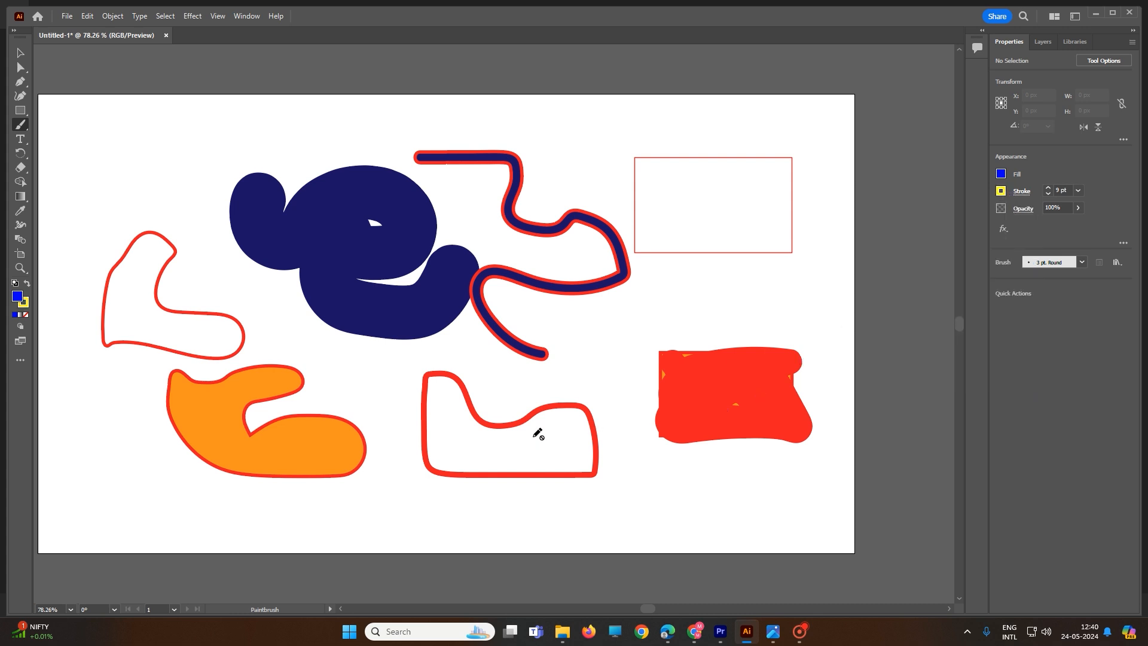
pyautogui.rightClick(562, 438)
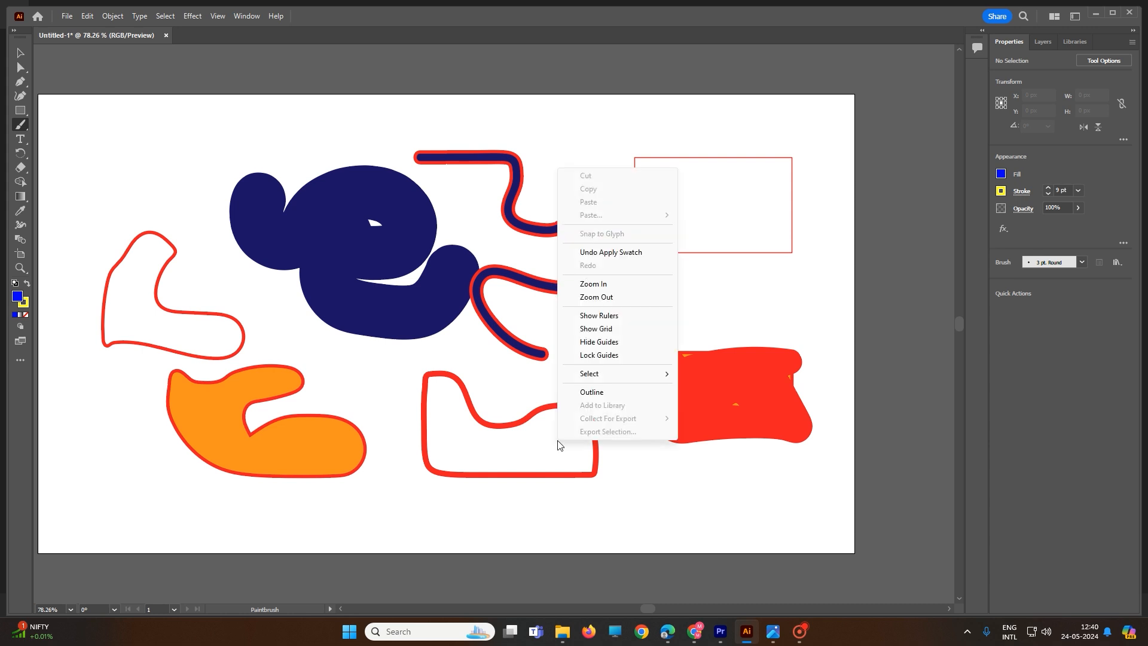
# Try the Blob Brush and the Rectangle tool around the thin red rectangle while Layer 3 is locked.
pyautogui.click(545, 440)
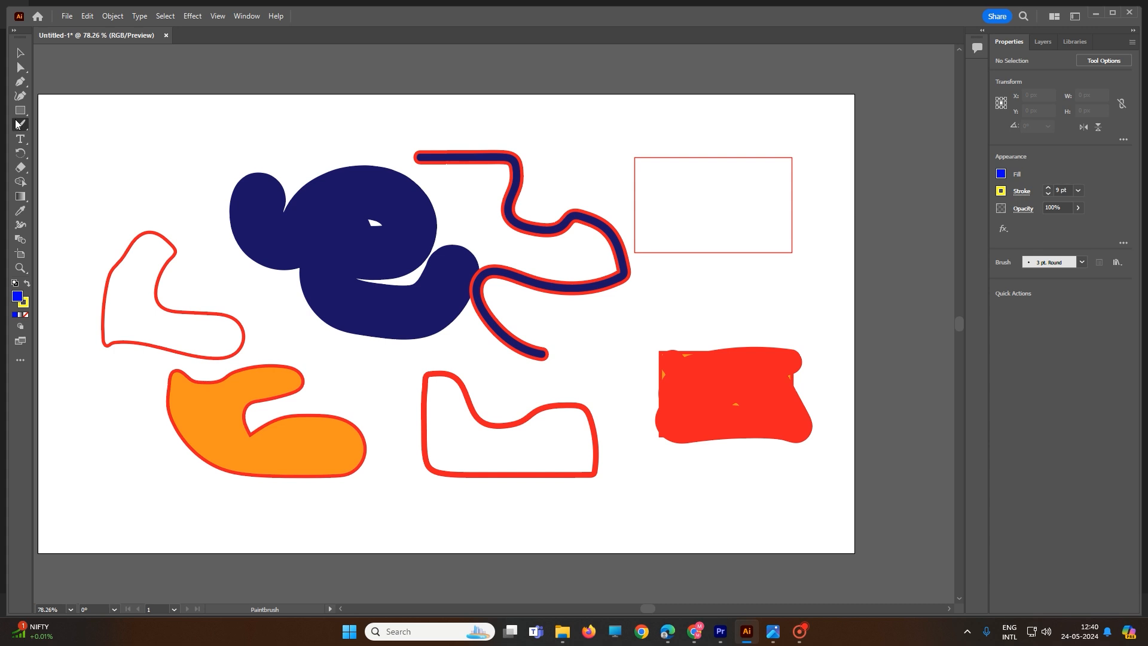
pyautogui.moveTo(17, 125); pyautogui.dragTo(66, 141)
pyautogui.rightClick(682, 195)
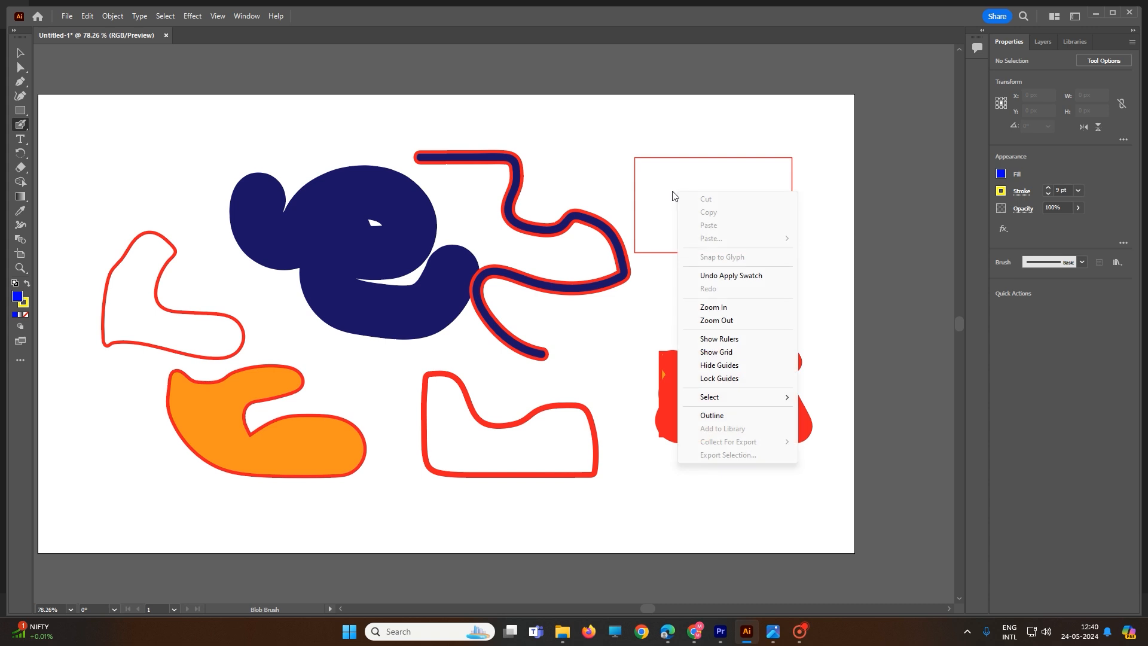
pyautogui.press('Escape')
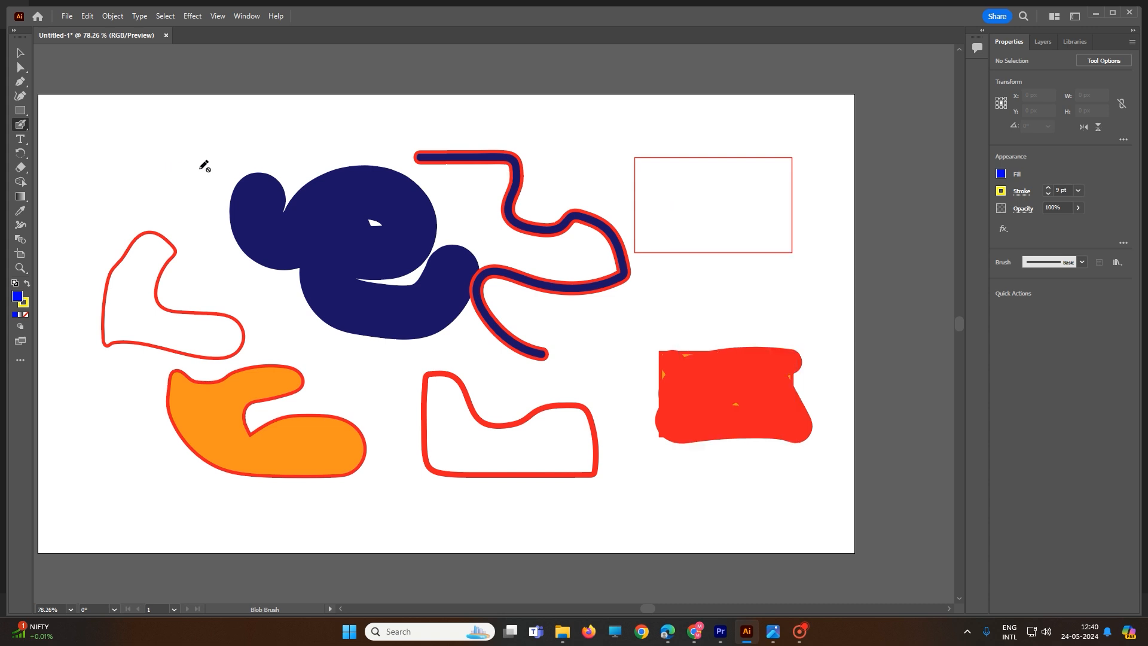
pyautogui.click(19, 111)
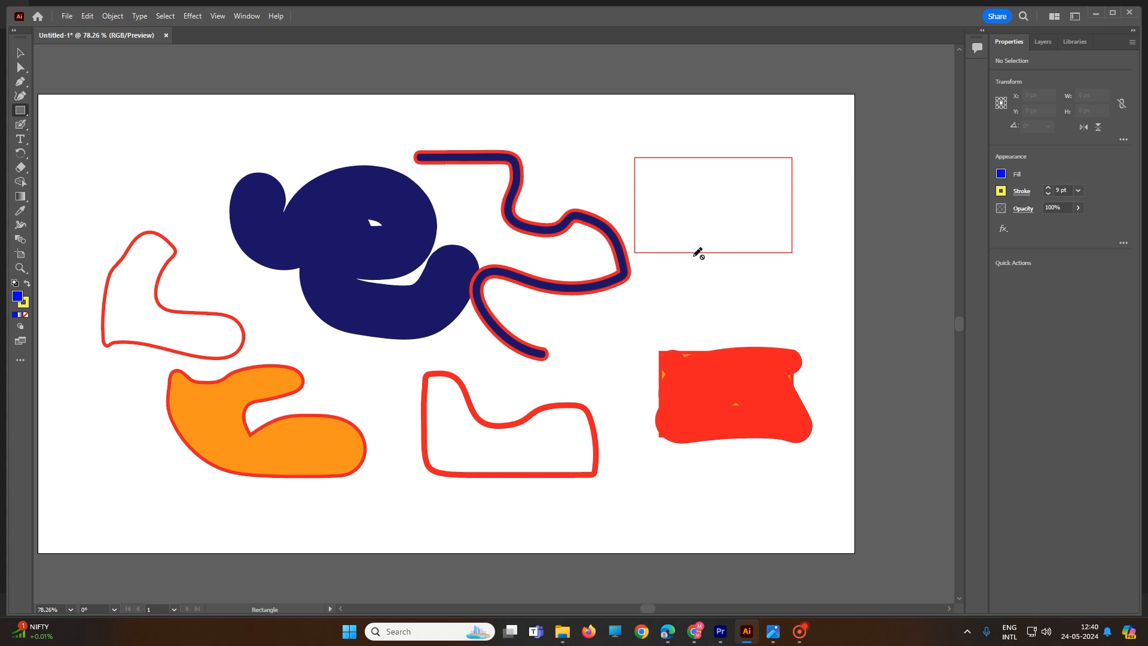
pyautogui.click(18, 55)
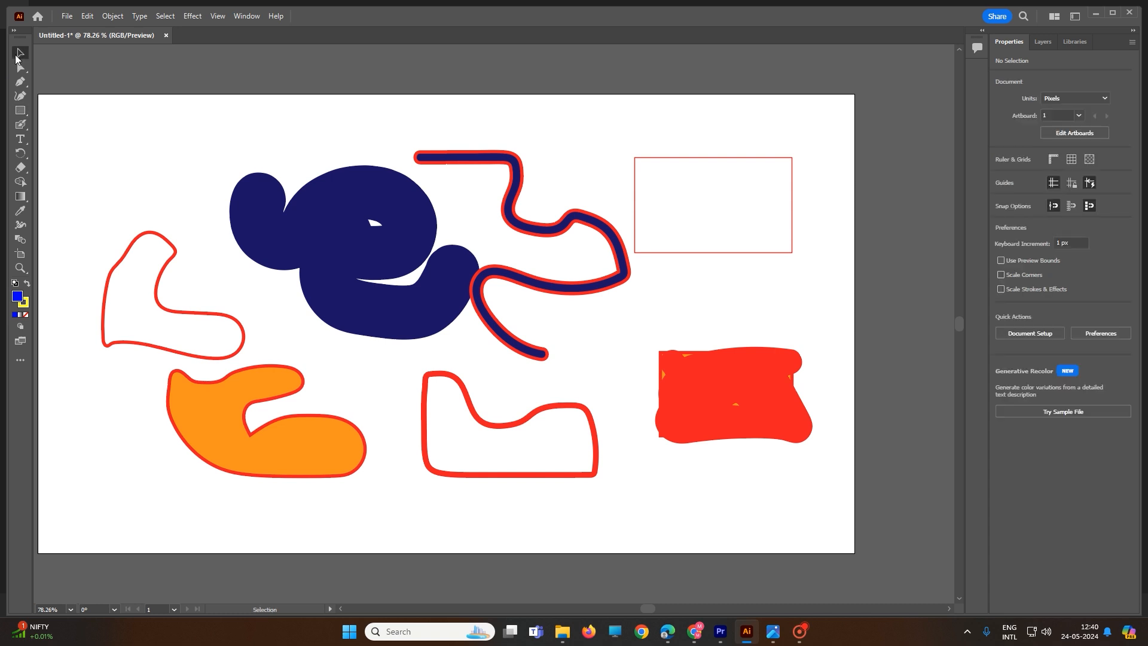
# Unlock Layer 3 and paint over the interior of the Pencil shape in yellow with the Blob Brush.
pyautogui.click(1043, 42)
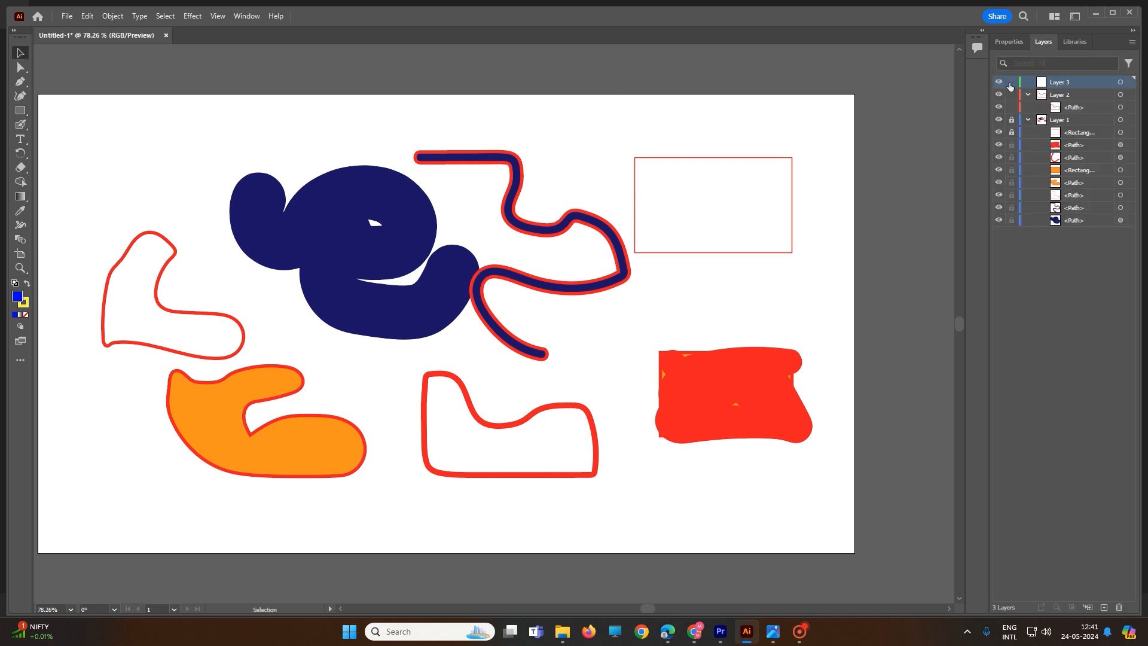
pyautogui.click(22, 127)
pyautogui.moveTo(462, 428)
pyautogui.mouseDown()
pyautogui.moveTo(554, 444)
pyautogui.moveTo(470, 437)
pyautogui.moveTo(549, 443)
pyautogui.moveTo(551, 430)
pyautogui.moveTo(457, 433)
pyautogui.moveTo(468, 430)
pyautogui.moveTo(463, 410)
pyautogui.moveTo(474, 423)
pyautogui.moveTo(462, 409)
pyautogui.moveTo(477, 429)
pyautogui.moveTo(464, 401)
pyautogui.moveTo(482, 427)
pyautogui.moveTo(450, 378)
pyautogui.moveTo(428, 375)
pyautogui.moveTo(428, 431)
pyautogui.mouseUp()
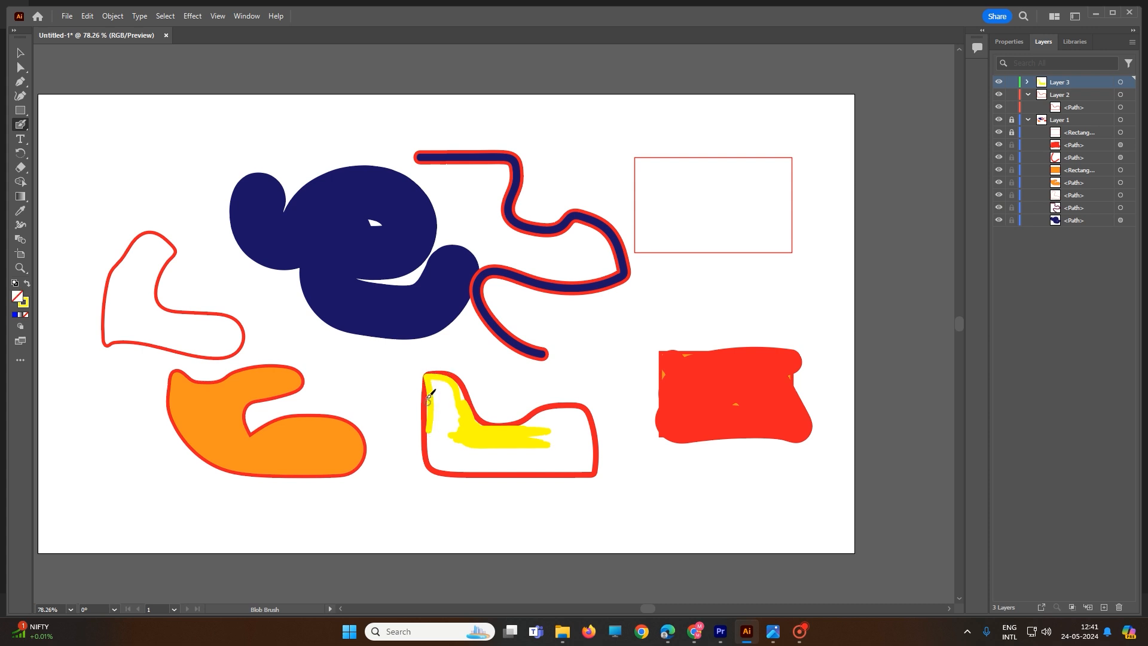
pyautogui.moveTo(426, 382)
pyautogui.mouseDown()
pyautogui.moveTo(432, 456)
pyautogui.moveTo(447, 474)
pyautogui.moveTo(619, 469)
pyautogui.moveTo(577, 448)
pyautogui.moveTo(584, 414)
pyautogui.moveTo(537, 414)
pyautogui.moveTo(545, 441)
pyautogui.moveTo(568, 418)
pyautogui.moveTo(539, 430)
pyautogui.moveTo(618, 442)
pyautogui.moveTo(345, 444)
pyautogui.moveTo(416, 464)
pyautogui.moveTo(562, 461)
pyautogui.moveTo(391, 451)
pyautogui.moveTo(581, 468)
pyautogui.moveTo(456, 469)
pyautogui.moveTo(591, 465)
pyautogui.moveTo(557, 452)
pyautogui.moveTo(580, 439)
pyautogui.moveTo(572, 416)
pyautogui.moveTo(530, 435)
pyautogui.moveTo(580, 427)
pyautogui.mouseUp()
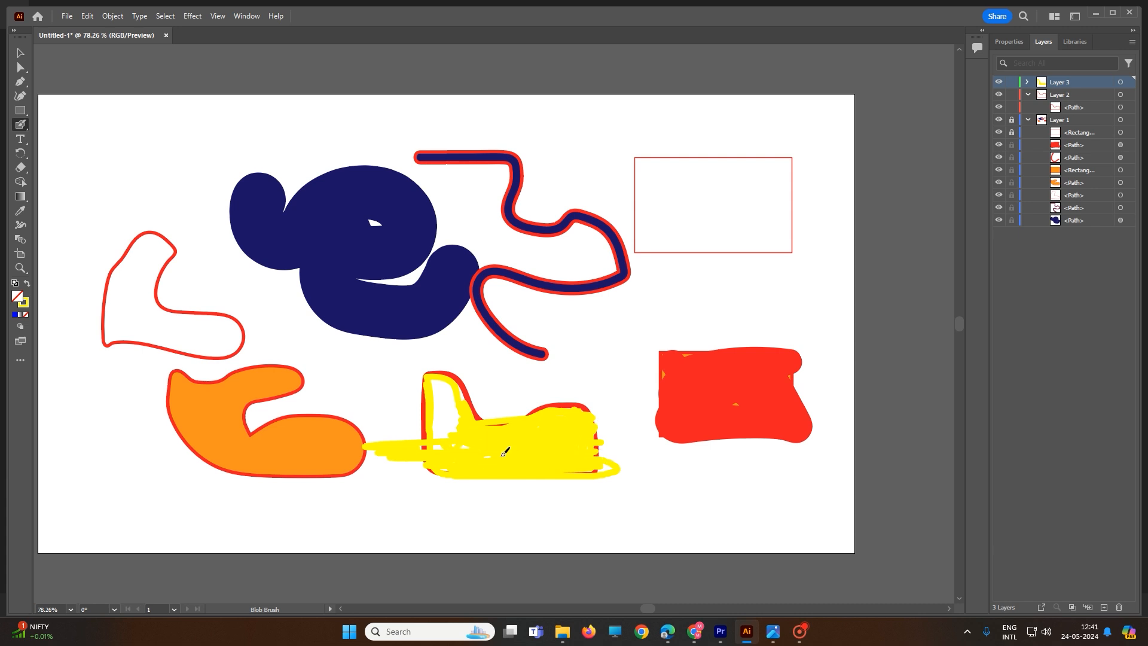
pyautogui.moveTo(463, 438)
pyautogui.mouseDown()
pyautogui.moveTo(444, 397)
pyautogui.moveTo(434, 435)
pyautogui.moveTo(459, 416)
pyautogui.moveTo(445, 431)
pyautogui.moveTo(436, 386)
pyautogui.mouseUp()
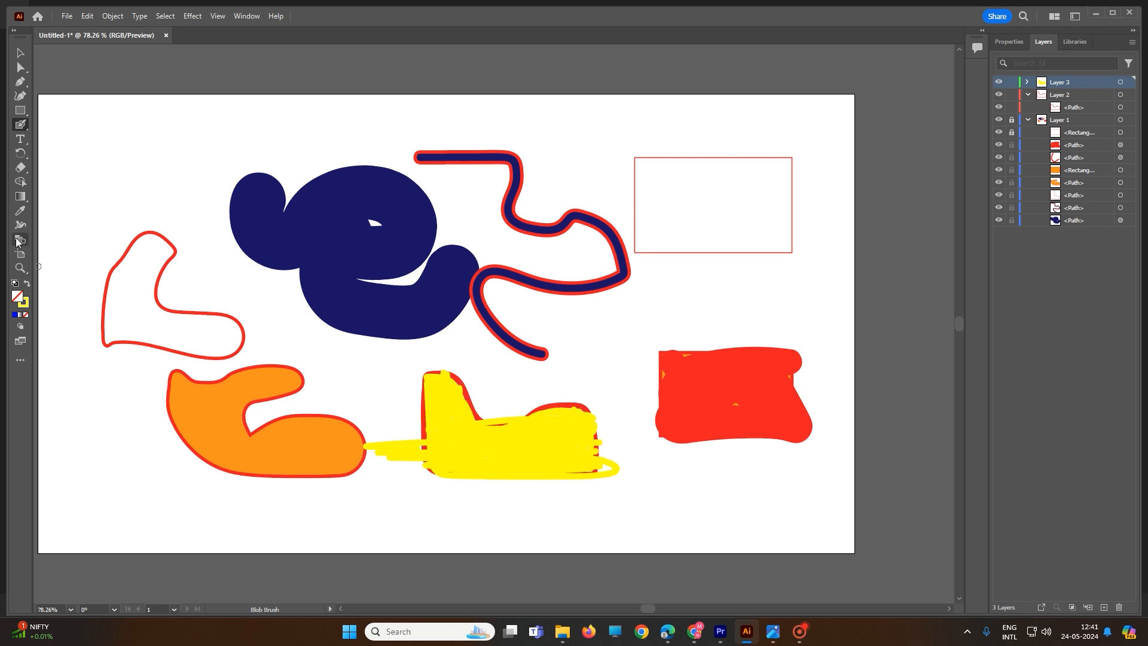
# Enlarge the Eraser and remove the yellow overspill between the orange shape and the Pencil shape.
pyautogui.click(20, 170)
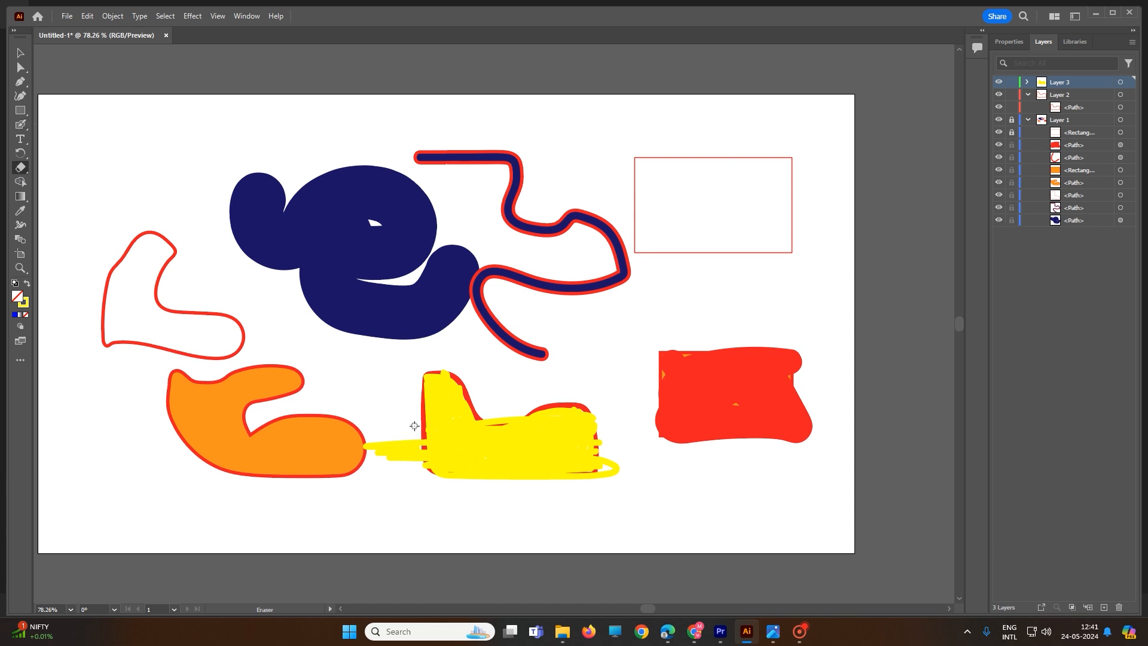
pyautogui.press(']')
pyautogui.press(']')
pyautogui.press(']')
pyautogui.press(']')
pyautogui.press(']')
pyautogui.press(']')
pyautogui.moveTo(400, 429); pyautogui.dragTo(402, 444)
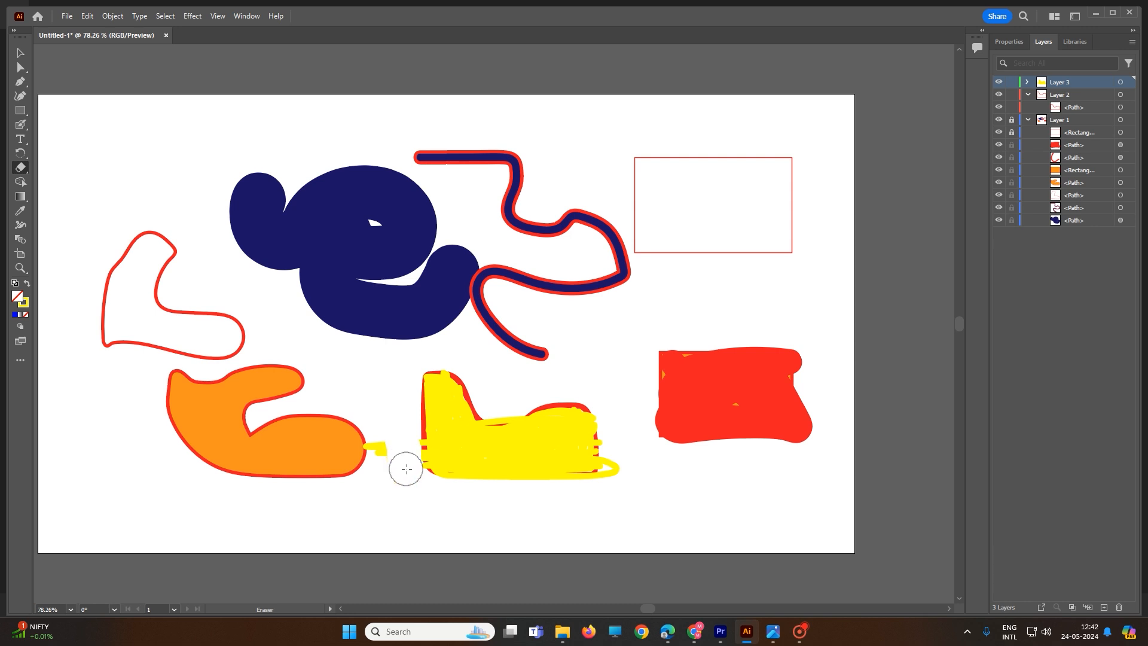
pyautogui.moveTo(403, 450)
pyautogui.mouseDown()
pyautogui.moveTo(410, 474)
pyautogui.moveTo(416, 464)
pyautogui.mouseUp()
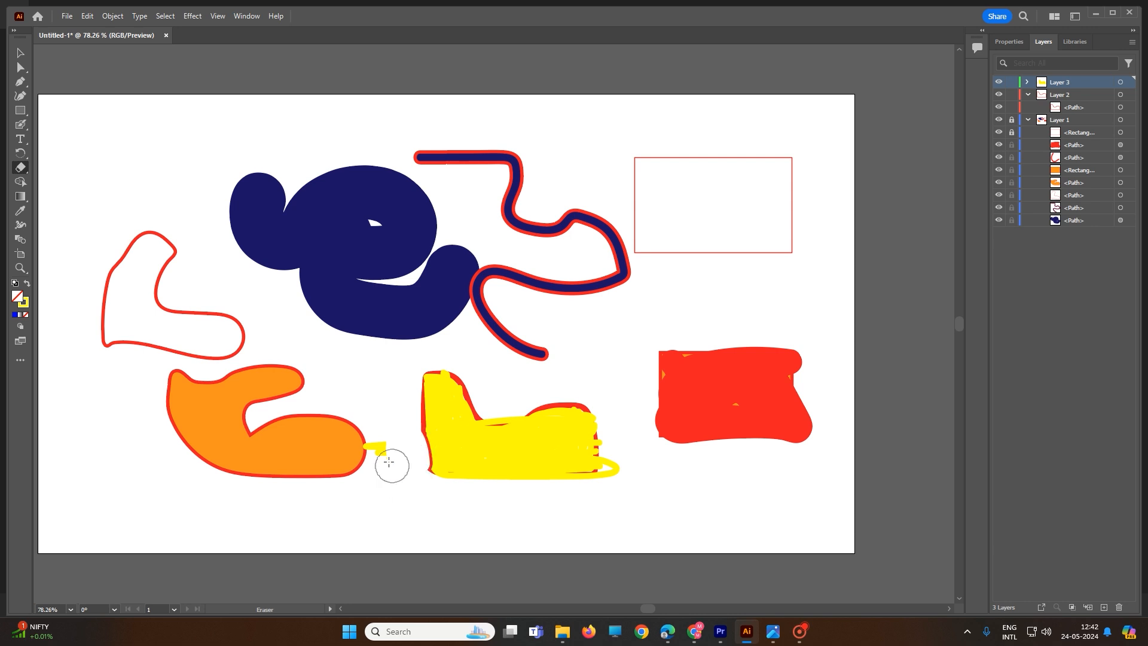
pyautogui.moveTo(376, 446); pyautogui.dragTo(389, 468)
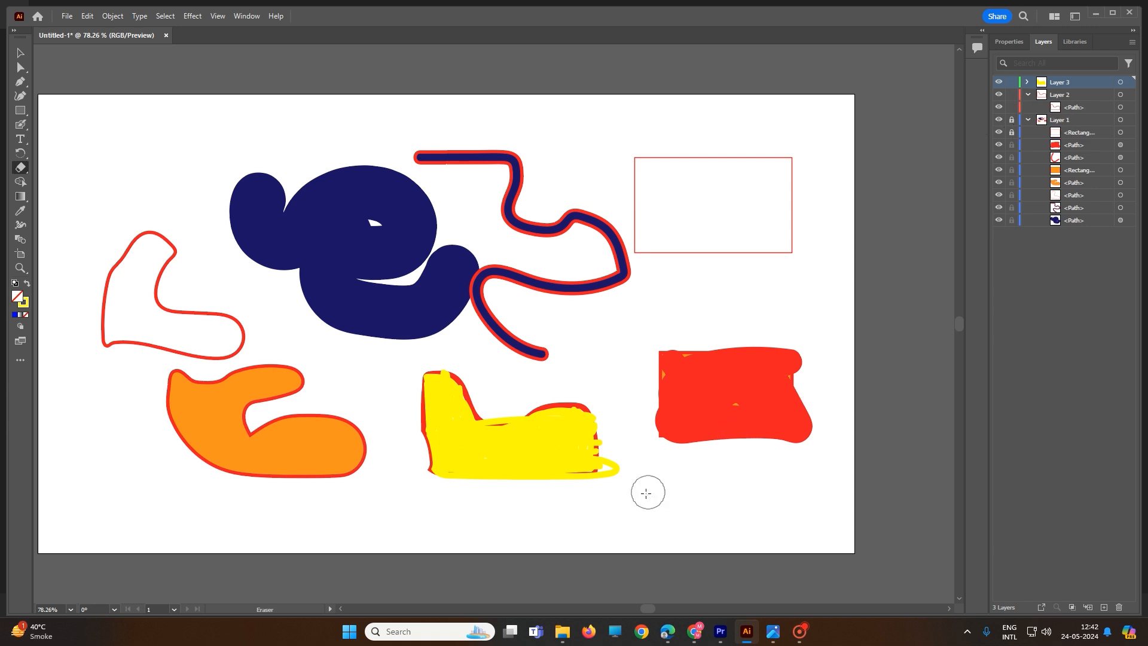
# Erase the overspill along the yellow-painted shape's right and bottom sides and trim its upper edges.
pyautogui.moveTo(607, 472)
pyautogui.mouseDown()
pyautogui.moveTo(597, 413)
pyautogui.moveTo(533, 486)
pyautogui.moveTo(423, 487)
pyautogui.moveTo(426, 519)
pyautogui.mouseUp()
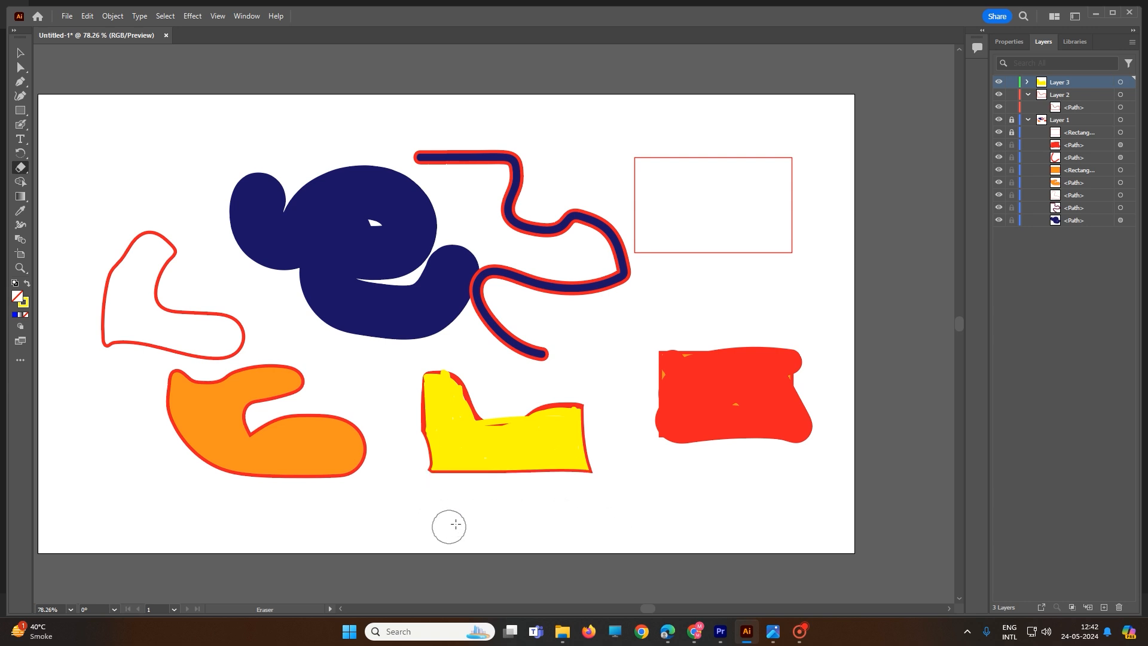
pyautogui.moveTo(486, 384)
pyautogui.mouseDown()
pyautogui.moveTo(505, 415)
pyautogui.moveTo(526, 416)
pyautogui.moveTo(484, 472)
pyautogui.moveTo(448, 369)
pyautogui.mouseUp()
pyautogui.moveTo(507, 412)
pyautogui.mouseDown()
pyautogui.moveTo(495, 414)
pyautogui.moveTo(463, 379)
pyautogui.moveTo(428, 371)
pyautogui.moveTo(396, 390)
pyautogui.mouseUp()
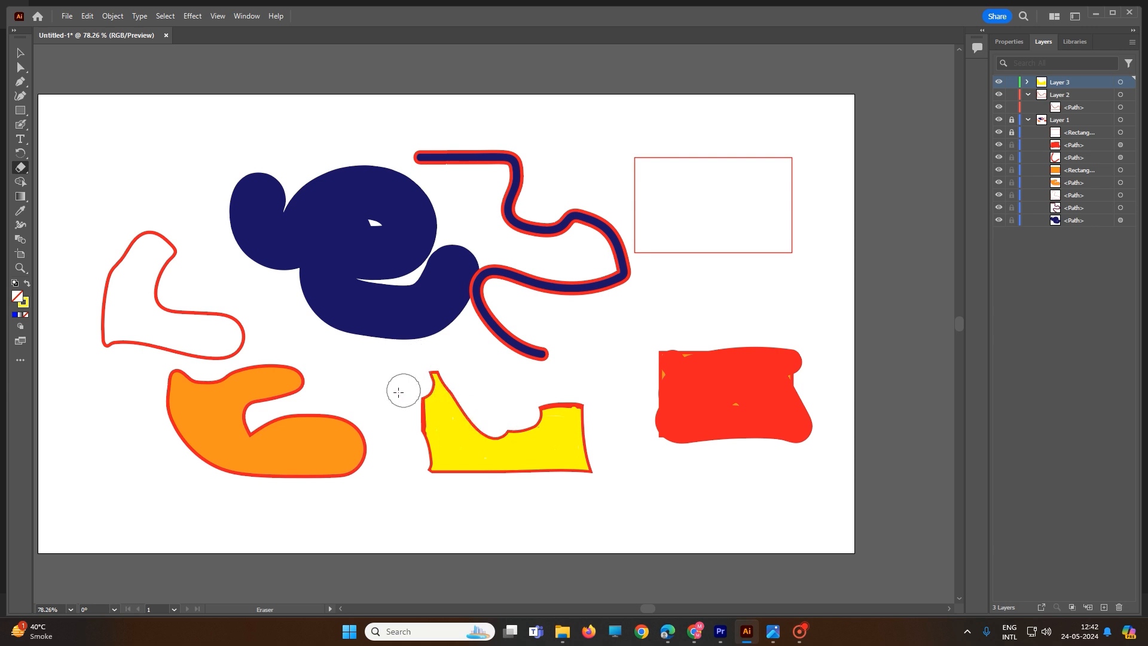
pyautogui.moveTo(540, 405)
pyautogui.mouseDown()
pyautogui.moveTo(554, 378)
pyautogui.moveTo(605, 430)
pyautogui.mouseUp()
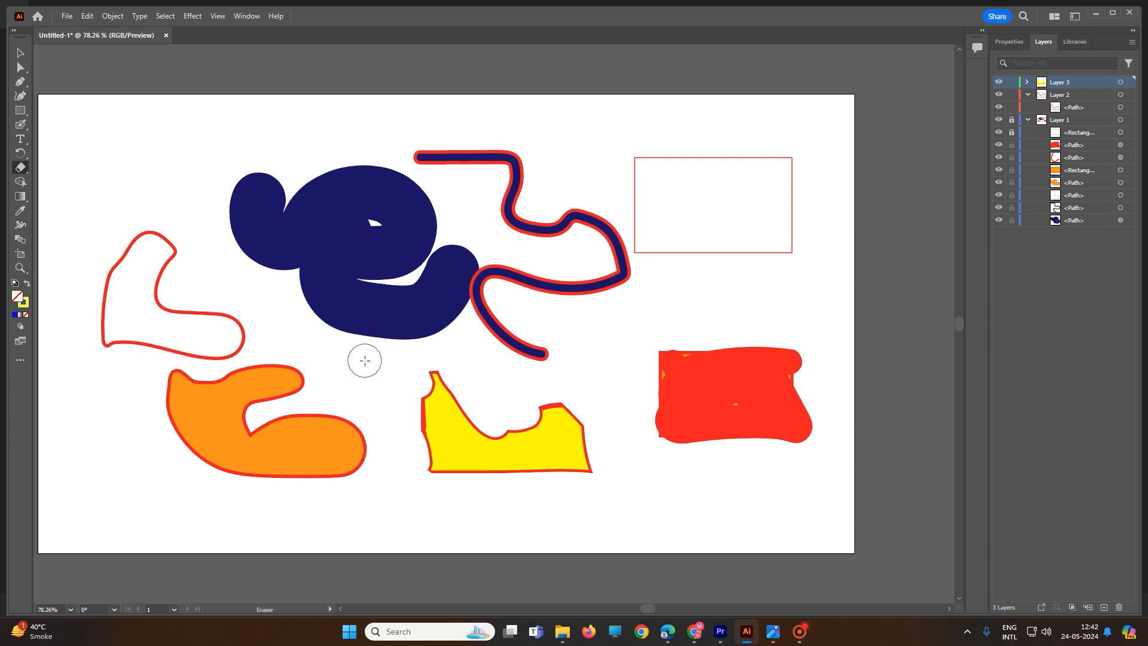
# Check the Blob Brush options without changing them, and delete the yellow-painted shape from the unlocked layers.
pyautogui.doubleClick(23, 132)
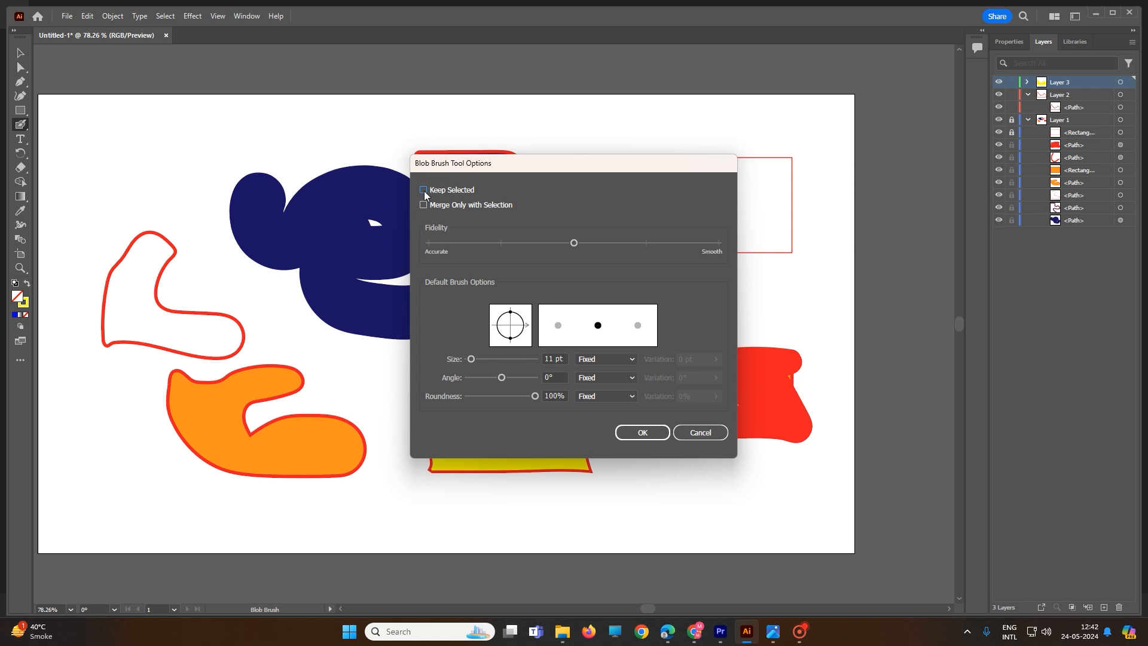
pyautogui.click(698, 432)
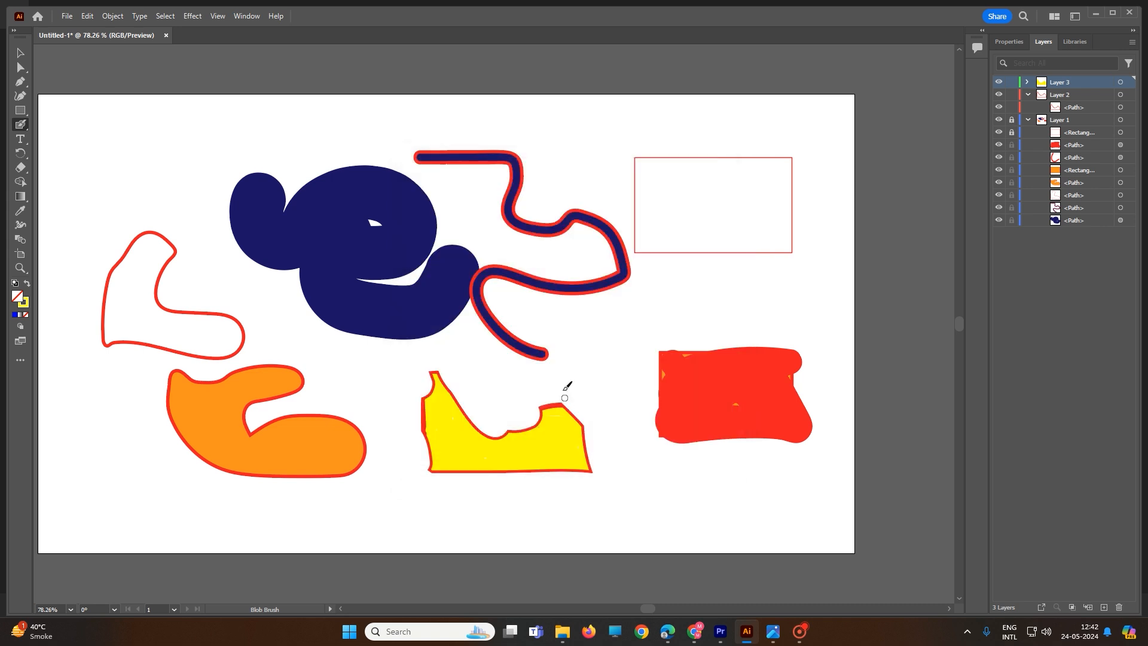
pyautogui.click(21, 54)
pyautogui.moveTo(59, 117); pyautogui.dragTo(865, 568)
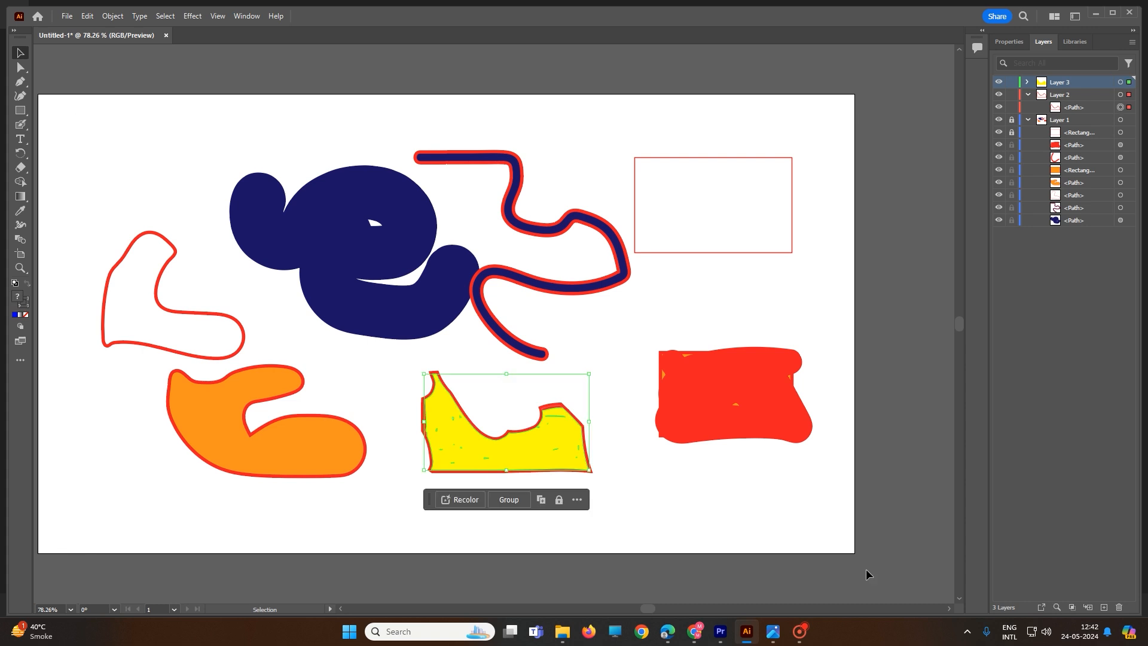
pyautogui.press('Delete')
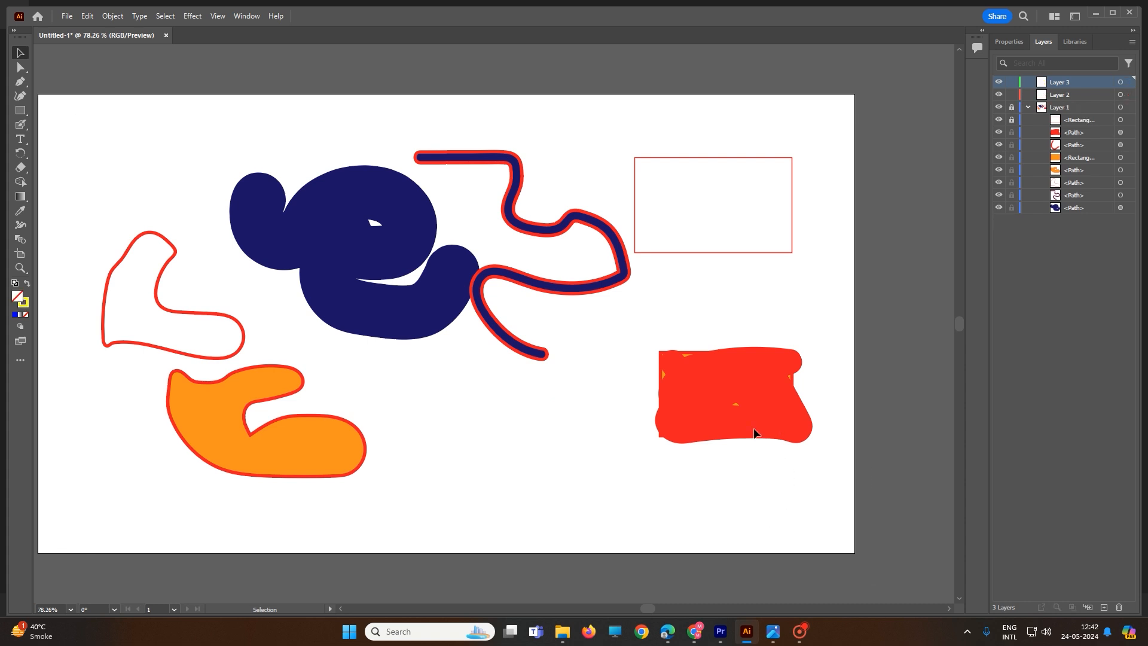
# Unlock Layer 1 and its locked rectangle, and delete all the remaining artwork.
pyautogui.click(1011, 107)
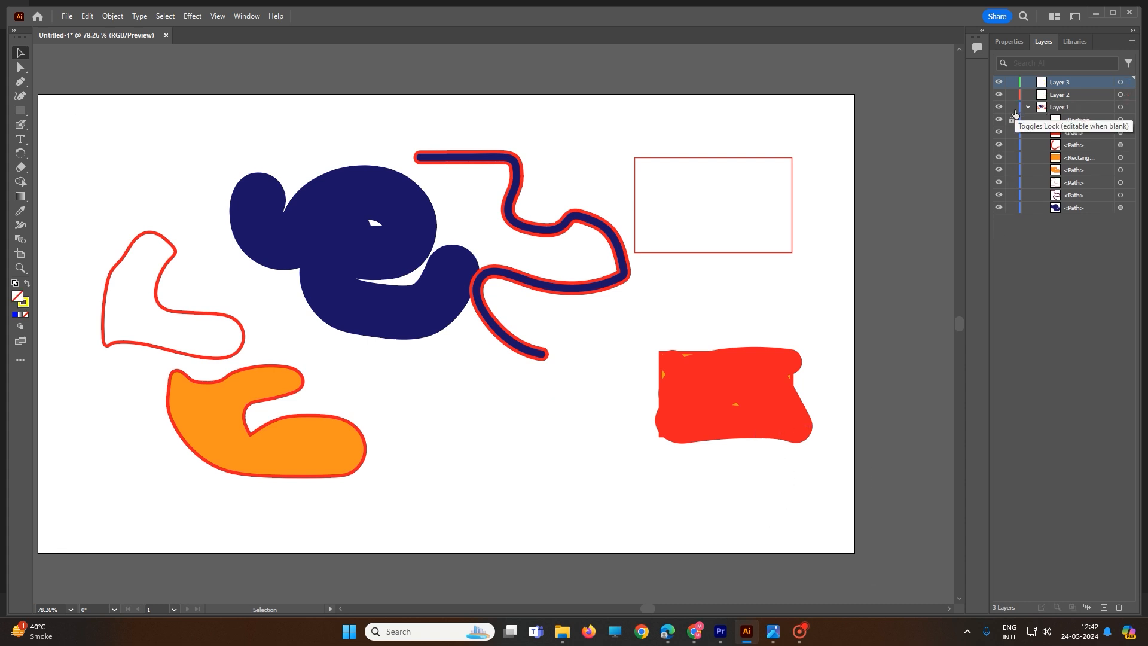
pyautogui.click(1012, 121)
pyautogui.moveTo(843, 527); pyautogui.dragTo(48, 62)
pyautogui.press('Delete')
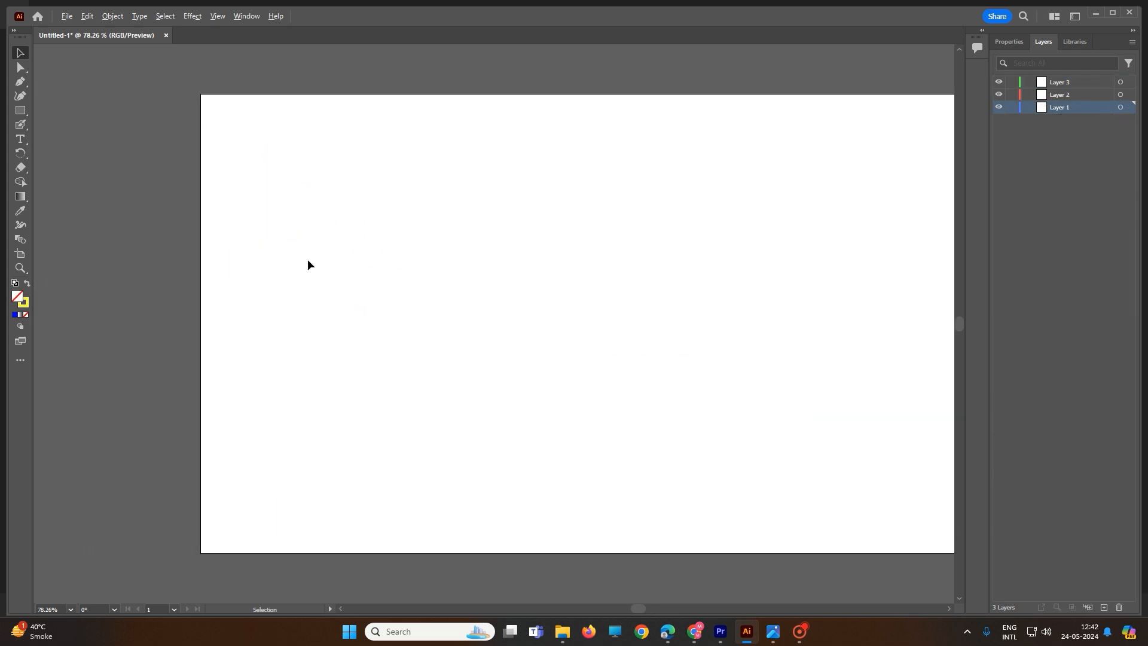
# Review the Blob Brush options unchanged and paint a yellow S-like curve on the empty artboard.
pyautogui.scroll(-1, 307, 260)
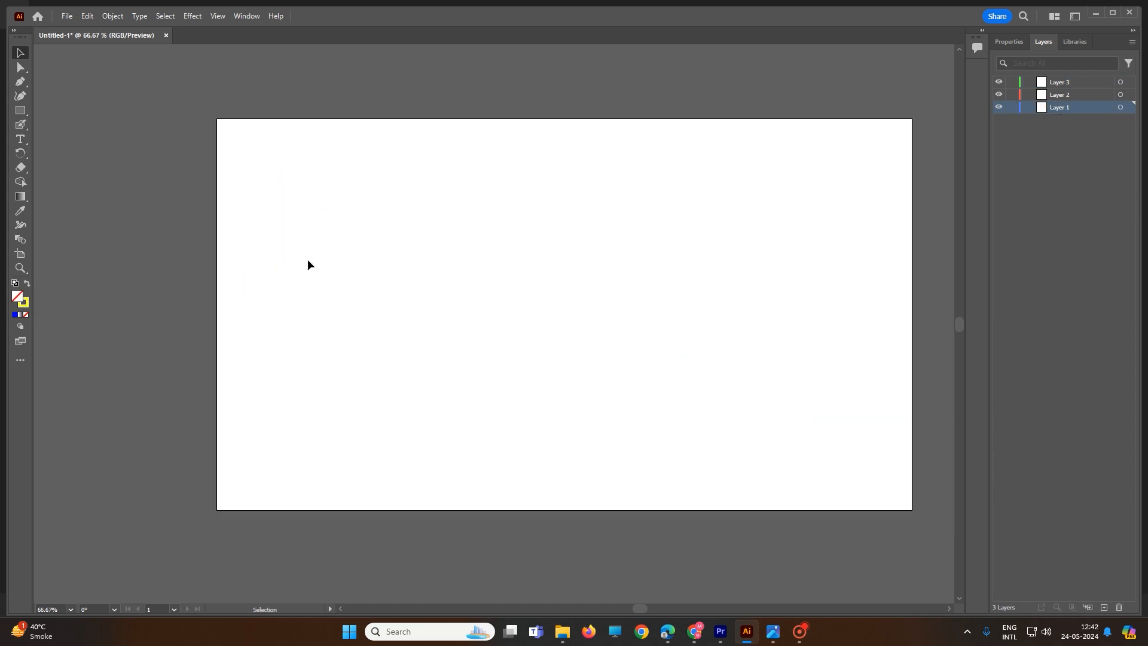
pyautogui.doubleClick(20, 125)
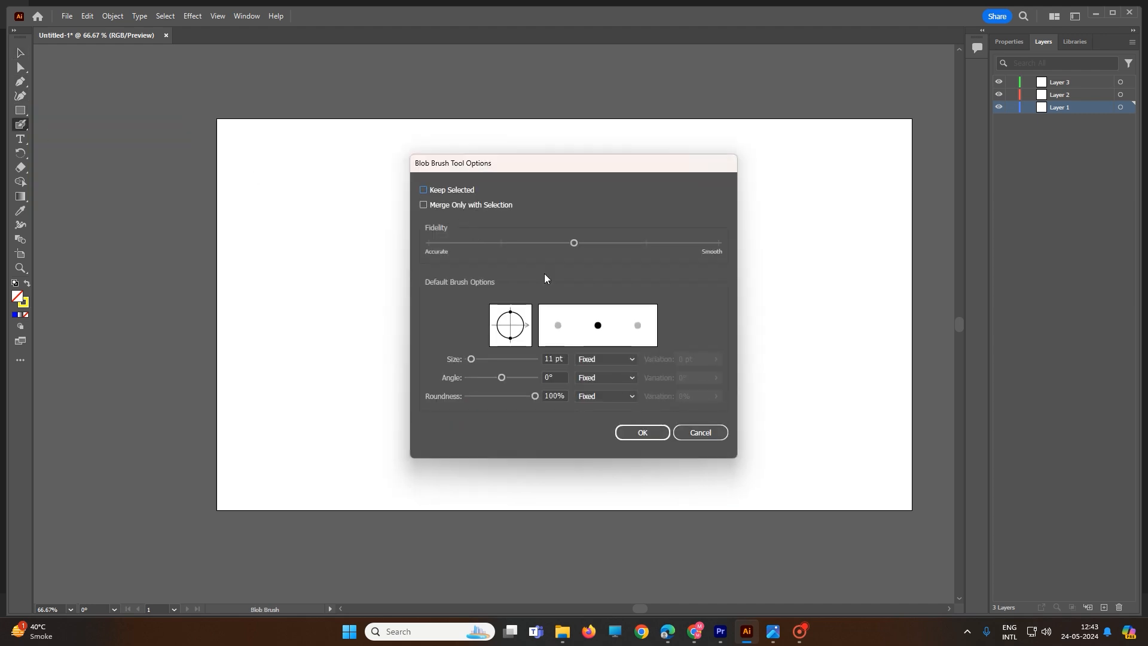
pyautogui.click(714, 432)
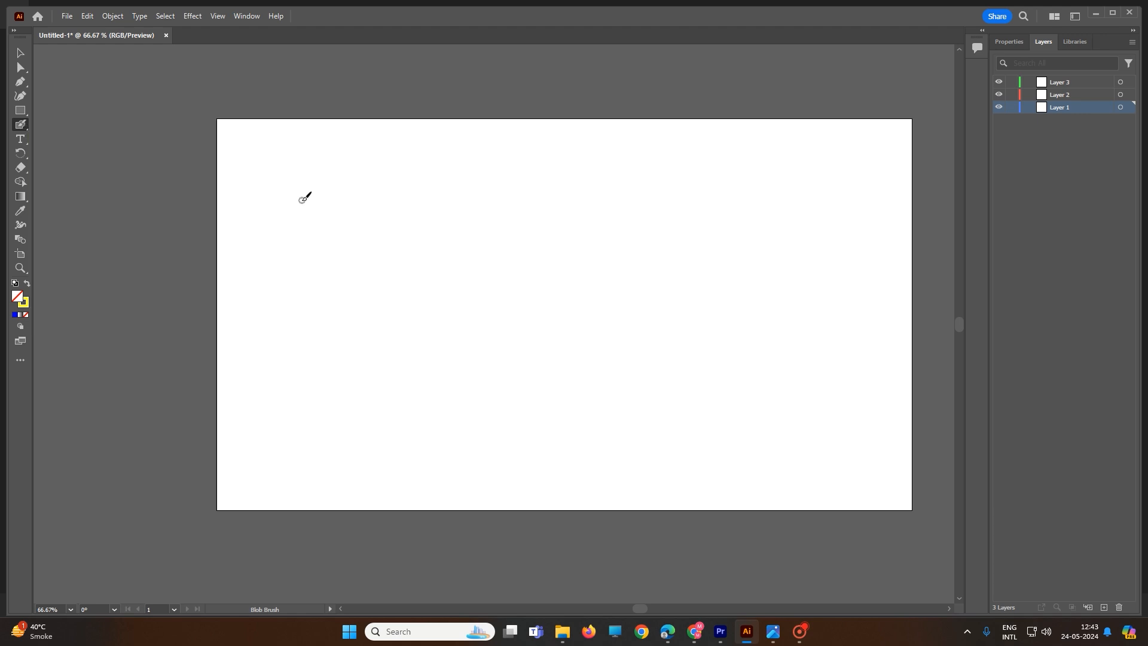
pyautogui.moveTo(302, 199)
pyautogui.mouseDown()
pyautogui.moveTo(333, 281)
pyautogui.moveTo(356, 294)
pyautogui.moveTo(542, 289)
pyautogui.moveTo(591, 332)
pyautogui.moveTo(569, 382)
pyautogui.moveTo(369, 386)
pyautogui.mouseUp()
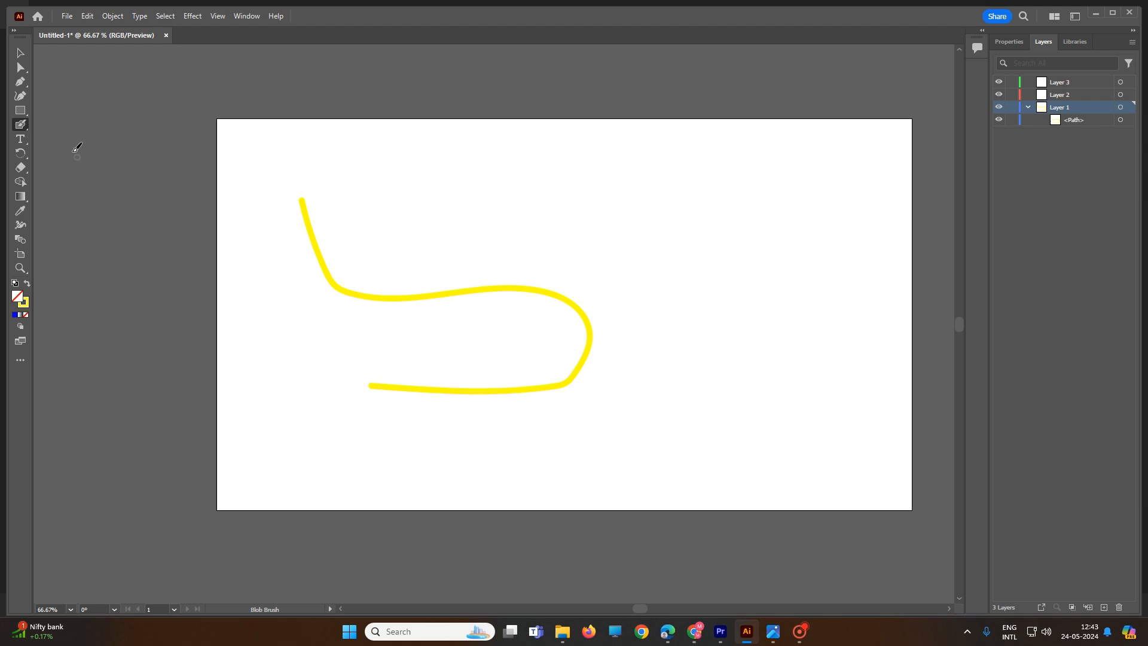
pyautogui.doubleClick(19, 127)
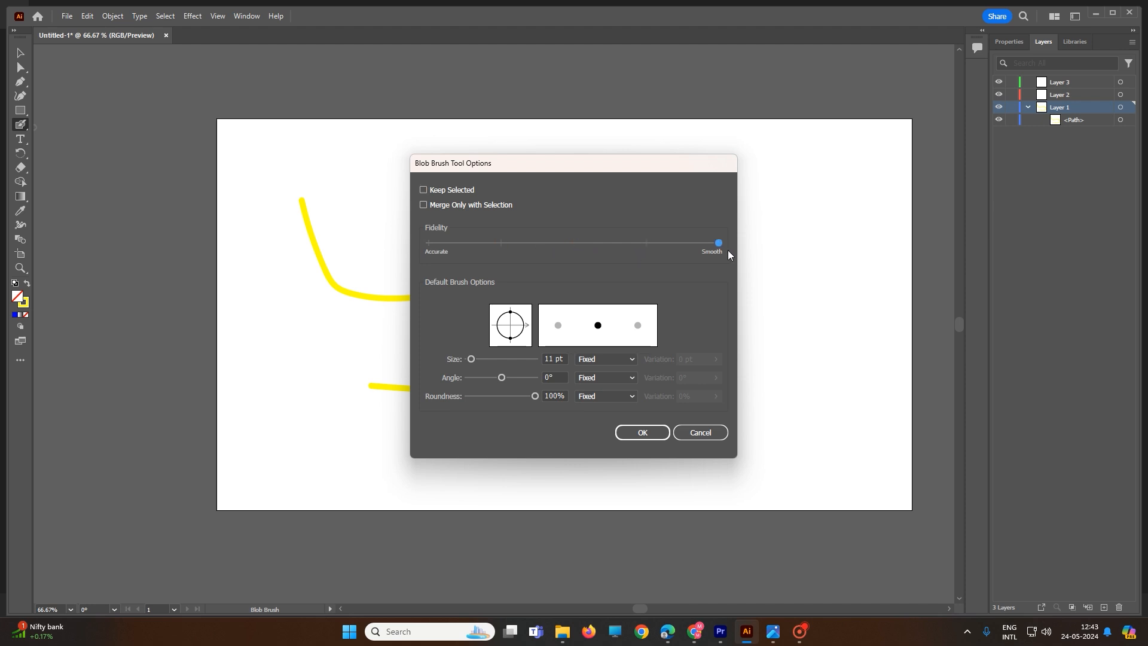
pyautogui.moveTo(476, 252); pyautogui.dragTo(745, 258)
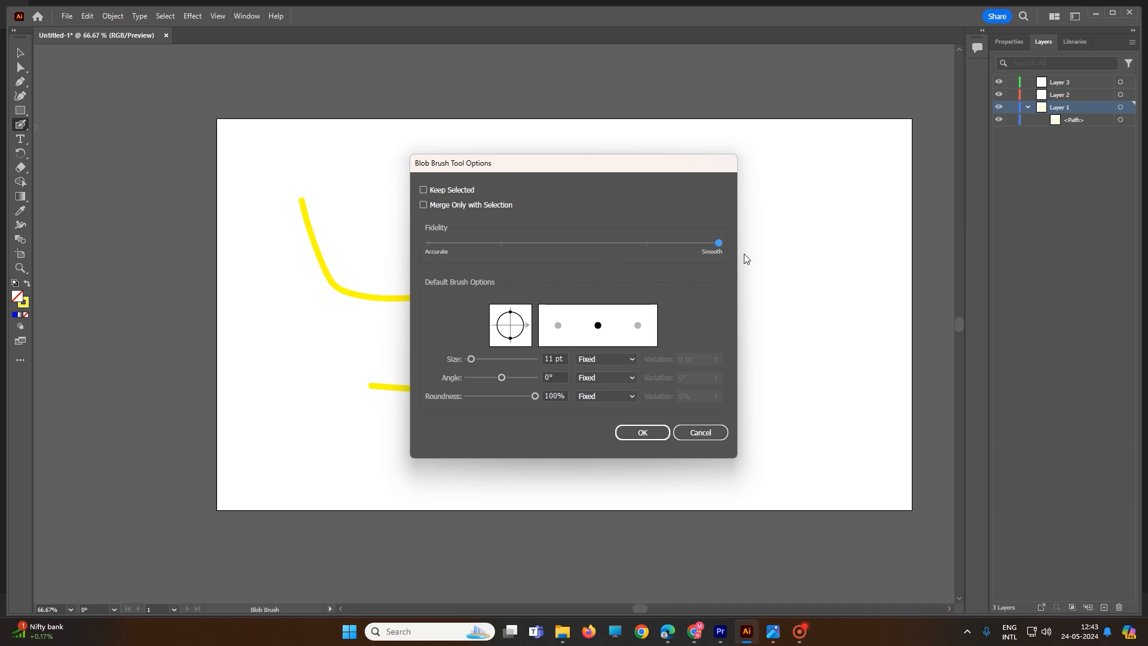
pyautogui.click(701, 432)
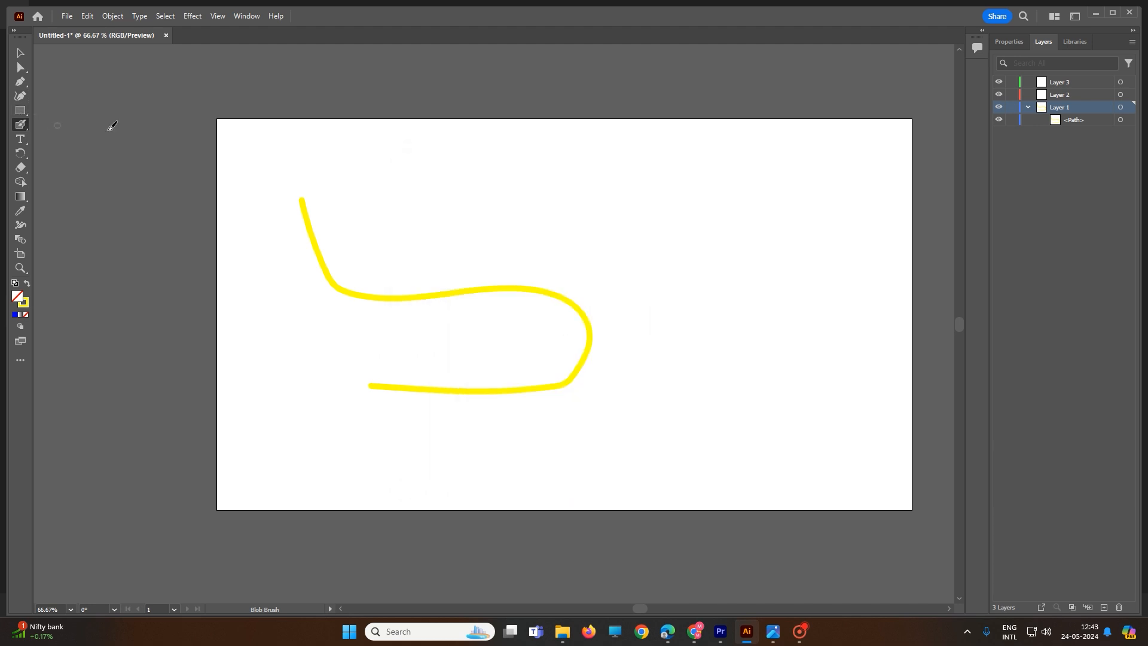
# Paint a yellow wavy stroke with a zigzag section across the artboard's upper part and add a dot beside it.
pyautogui.moveTo(447, 198)
pyautogui.mouseDown()
pyautogui.moveTo(536, 189)
pyautogui.moveTo(588, 235)
pyautogui.moveTo(618, 244)
pyautogui.moveTo(670, 206)
pyautogui.moveTo(700, 225)
pyautogui.moveTo(707, 250)
pyautogui.moveTo(726, 197)
pyautogui.moveTo(740, 241)
pyautogui.moveTo(751, 210)
pyautogui.moveTo(771, 249)
pyautogui.moveTo(808, 218)
pyautogui.moveTo(837, 241)
pyautogui.mouseUp()
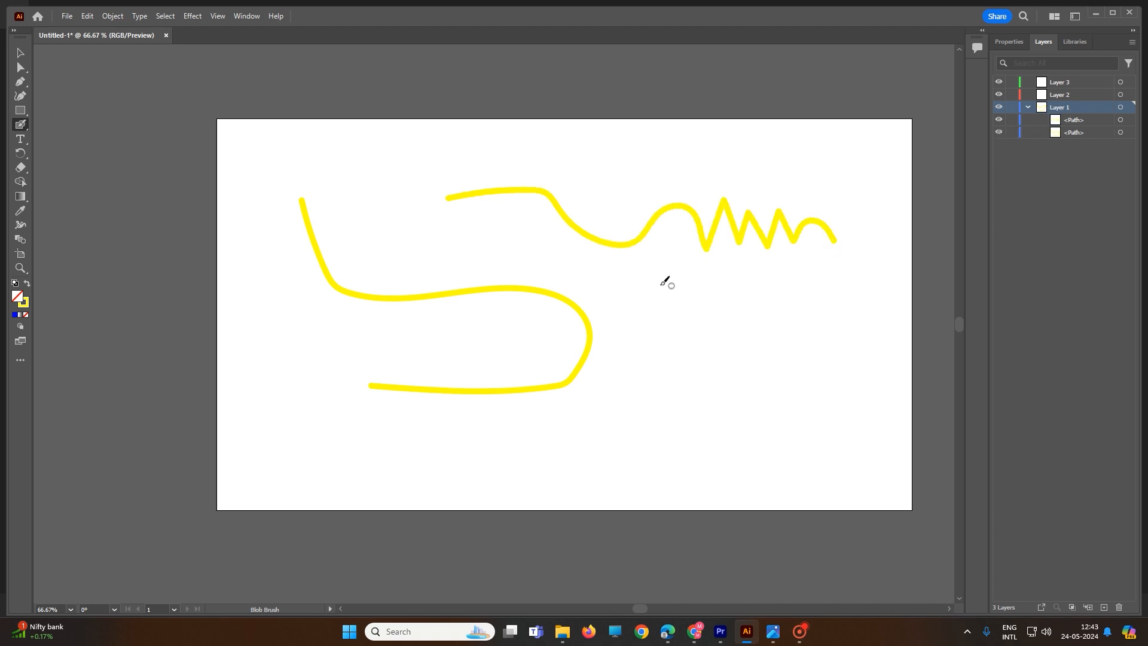
pyautogui.click(424, 240)
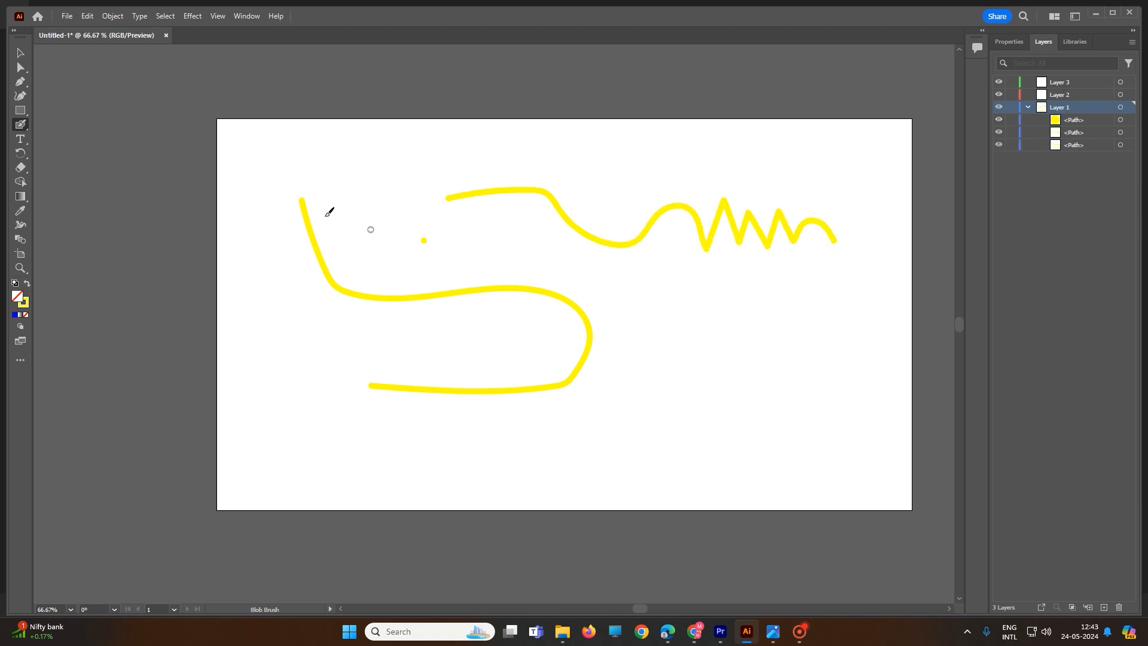
# Set the Blob Brush Fidelity to the middle of its range and paint a yellow wavy stroke in the artboard's lower right area.
pyautogui.doubleClick(21, 125)
pyautogui.click(575, 242)
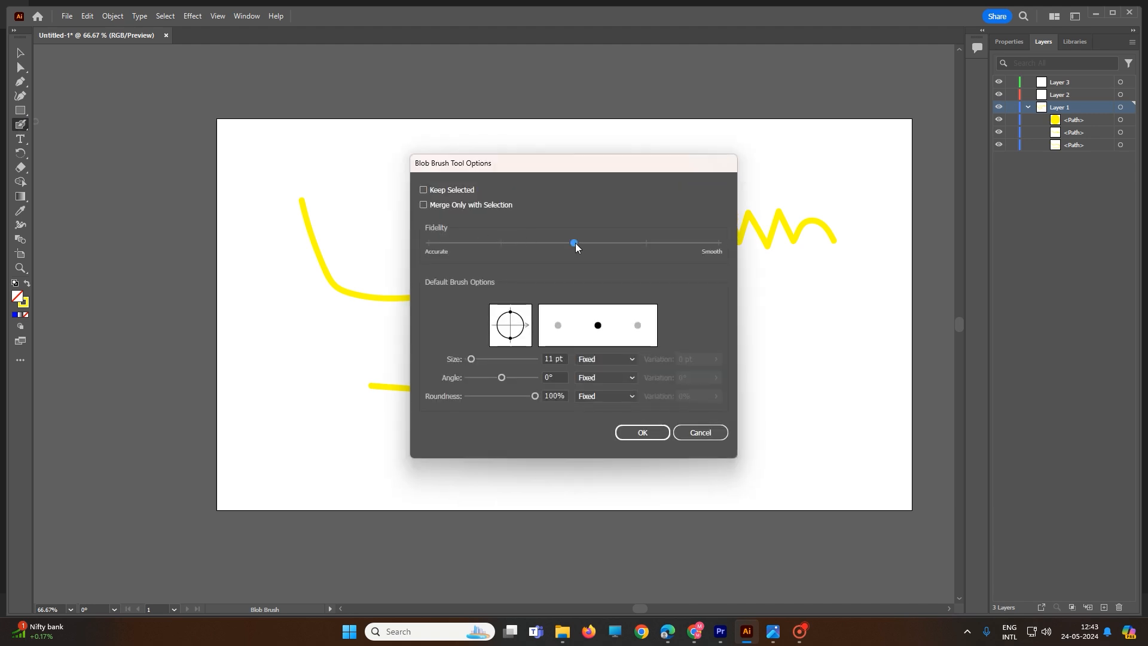
pyautogui.click(646, 427)
pyautogui.moveTo(646, 390)
pyautogui.mouseDown()
pyautogui.moveTo(656, 349)
pyautogui.moveTo(694, 376)
pyautogui.moveTo(704, 351)
pyautogui.moveTo(759, 378)
pyautogui.moveTo(776, 333)
pyautogui.moveTo(803, 367)
pyautogui.moveTo(834, 363)
pyautogui.moveTo(839, 337)
pyautogui.moveTo(881, 393)
pyautogui.moveTo(912, 358)
pyautogui.mouseUp()
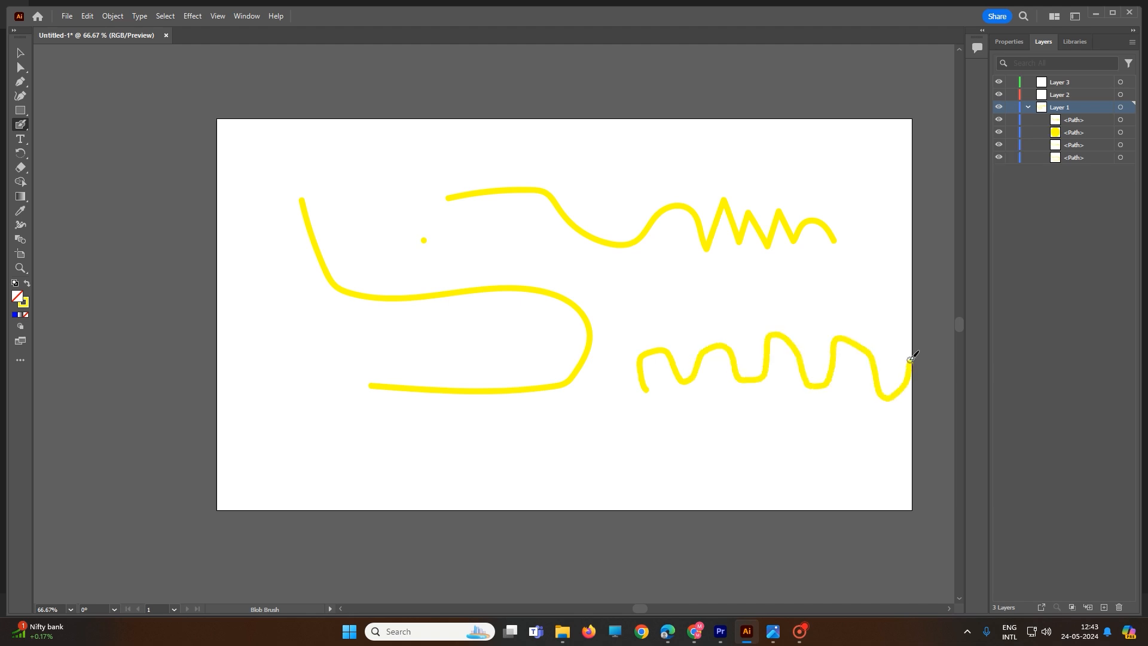
# Set the stroke colour to blue and paint a wavy, jagged Blob Brush stroke between the two yellow wavy strokes.
pyautogui.click(1007, 41)
pyautogui.click(1001, 190)
pyautogui.click(1001, 191)
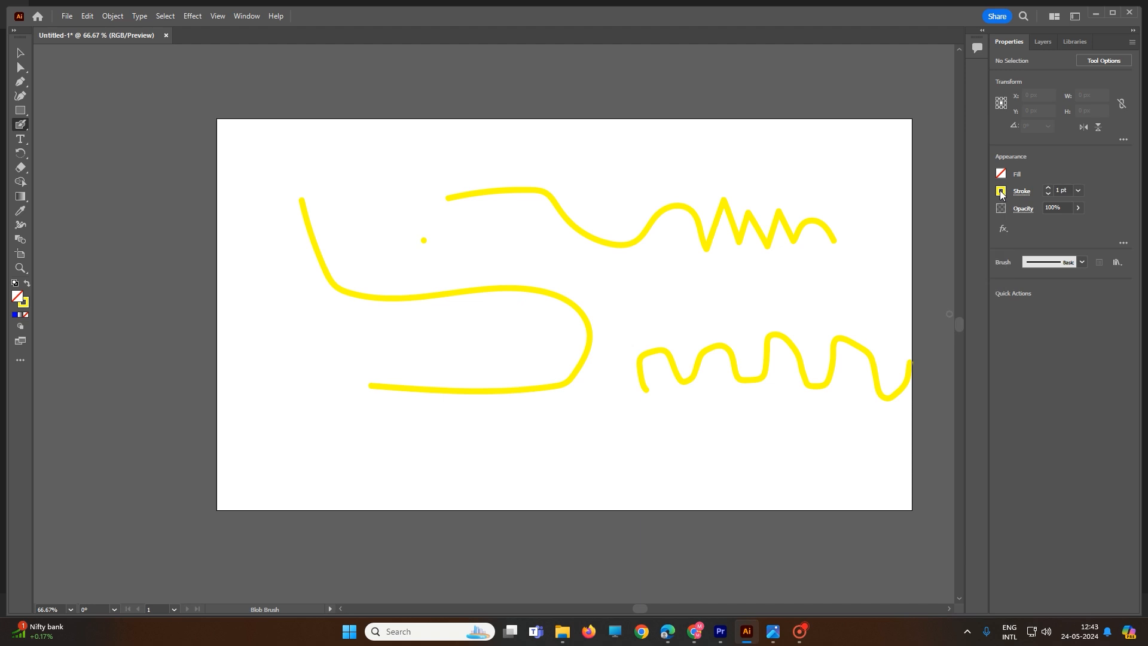
pyautogui.click(1001, 192)
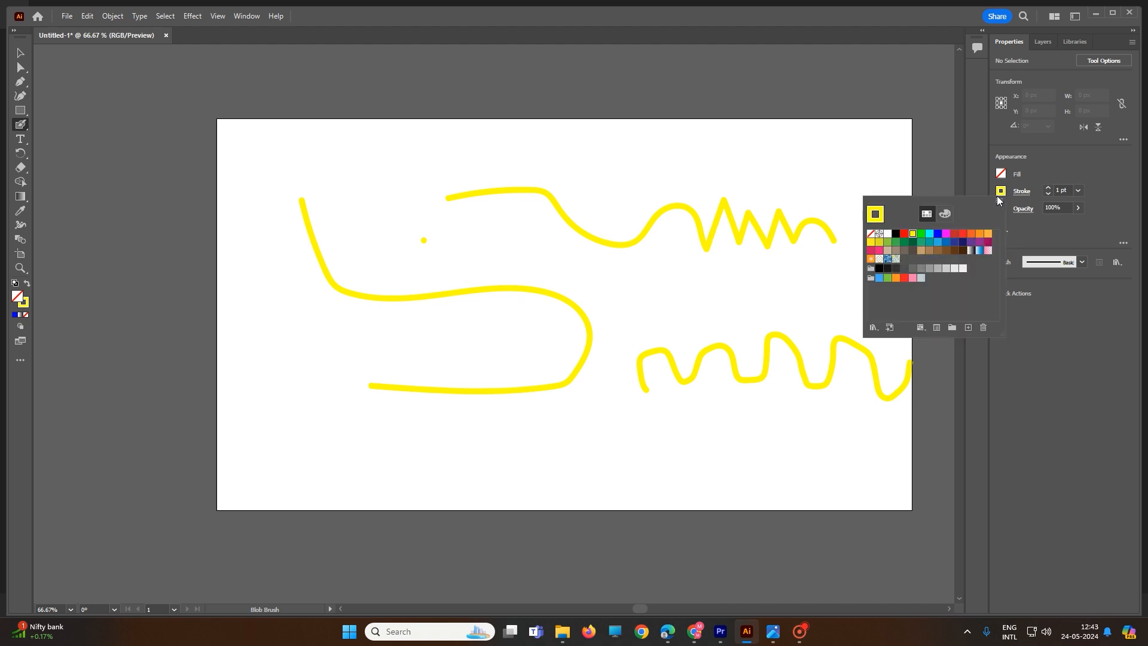
pyautogui.click(938, 233)
pyautogui.click(585, 278)
pyautogui.moveTo(591, 288)
pyautogui.mouseDown()
pyautogui.moveTo(636, 275)
pyautogui.moveTo(640, 303)
pyautogui.moveTo(677, 268)
pyautogui.moveTo(692, 289)
pyautogui.moveTo(729, 297)
pyautogui.moveTo(732, 280)
pyautogui.moveTo(767, 297)
pyautogui.moveTo(784, 281)
pyautogui.moveTo(826, 310)
pyautogui.moveTo(840, 287)
pyautogui.moveTo(878, 301)
pyautogui.mouseUp()
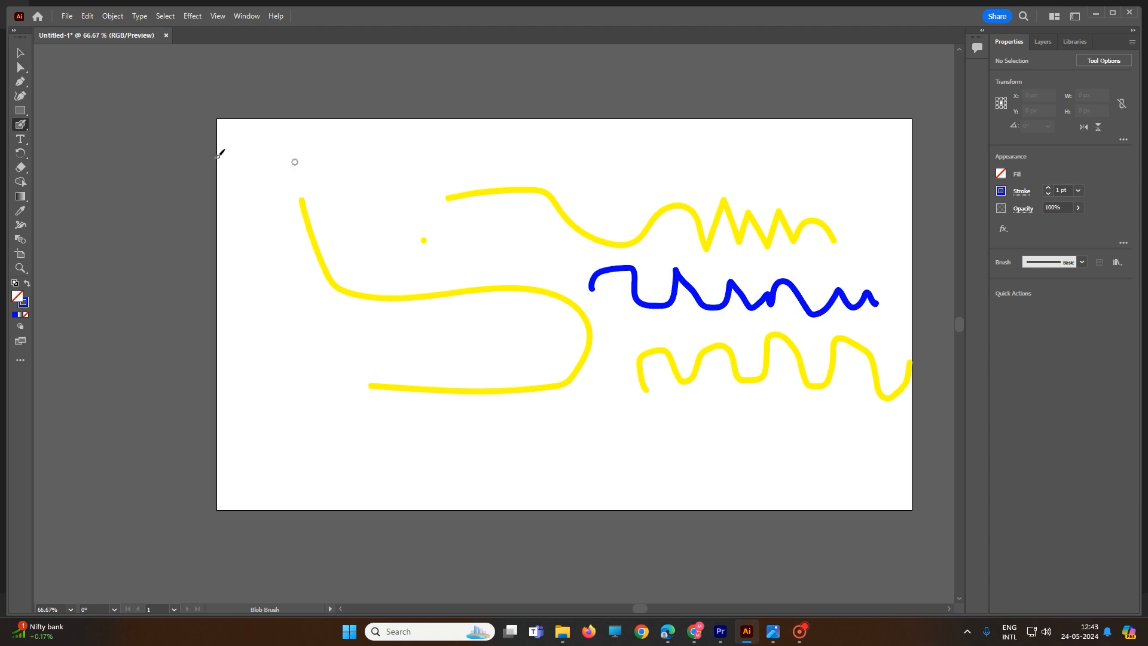
# Enable Keep Selected for the Blob Brush and paint a blue curved trunk with three branches in the artboard's lower left area.
pyautogui.doubleClick(21, 126)
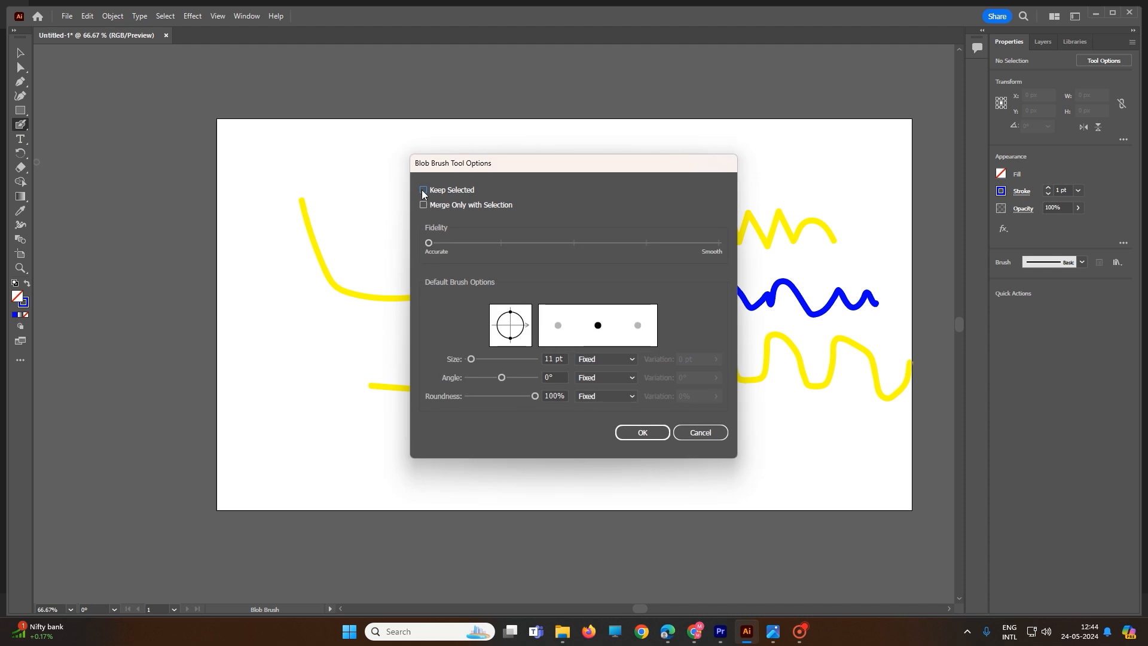
pyautogui.click(628, 429)
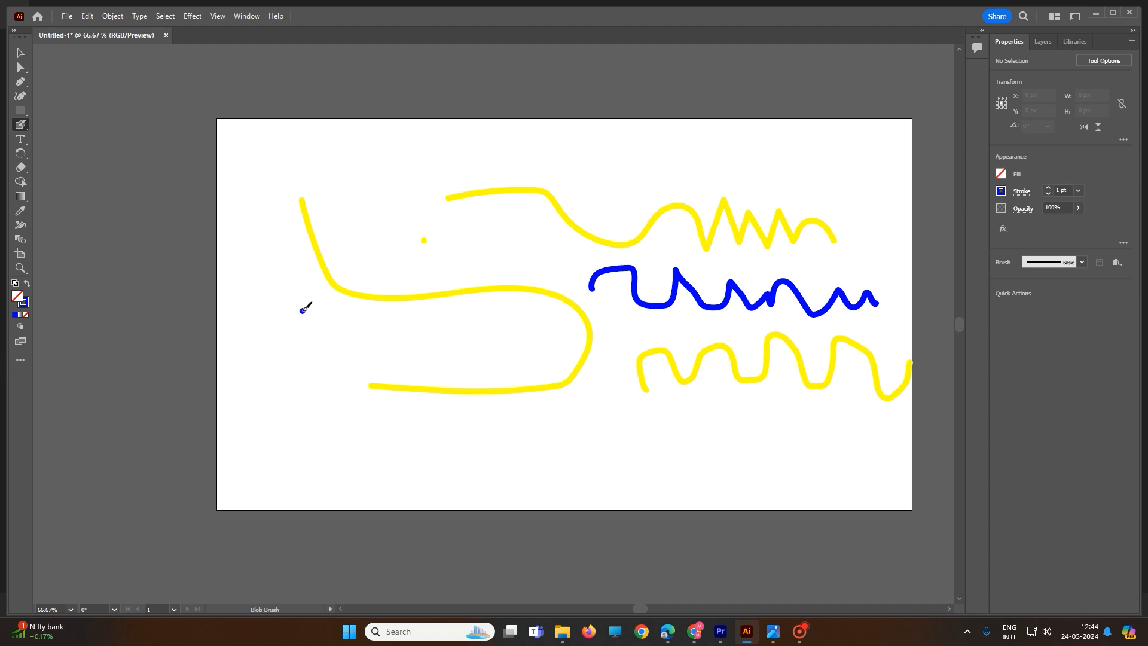
pyautogui.moveTo(303, 310)
pyautogui.mouseDown()
pyautogui.moveTo(319, 383)
pyautogui.moveTo(356, 441)
pyautogui.moveTo(410, 467)
pyautogui.mouseUp()
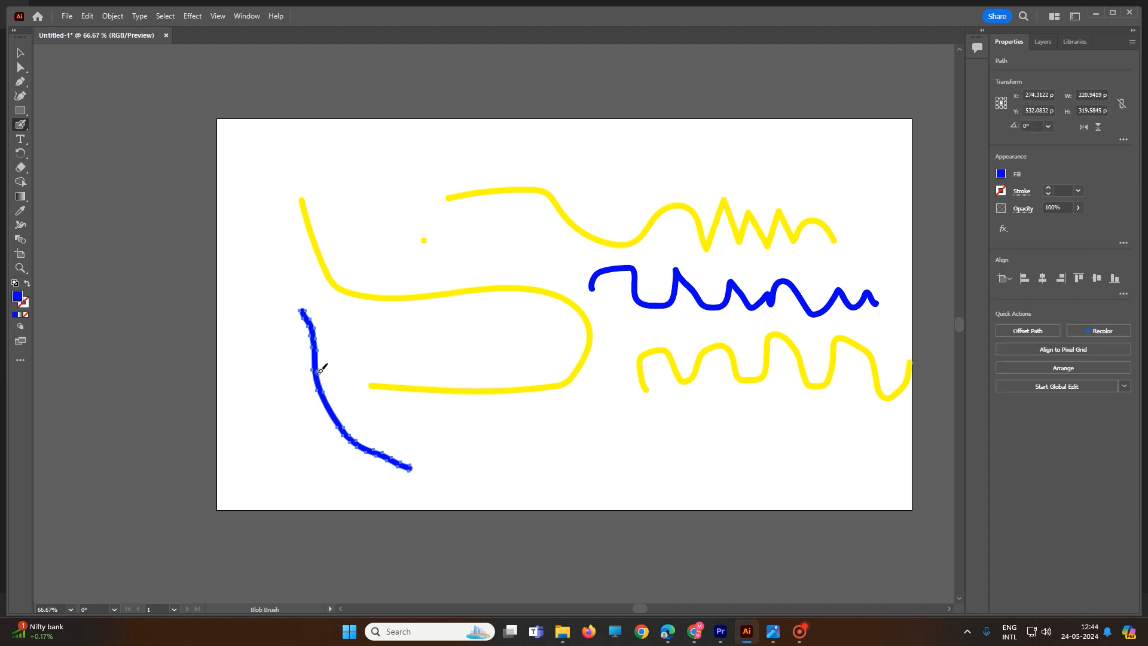
pyautogui.moveTo(319, 371); pyautogui.dragTo(359, 318)
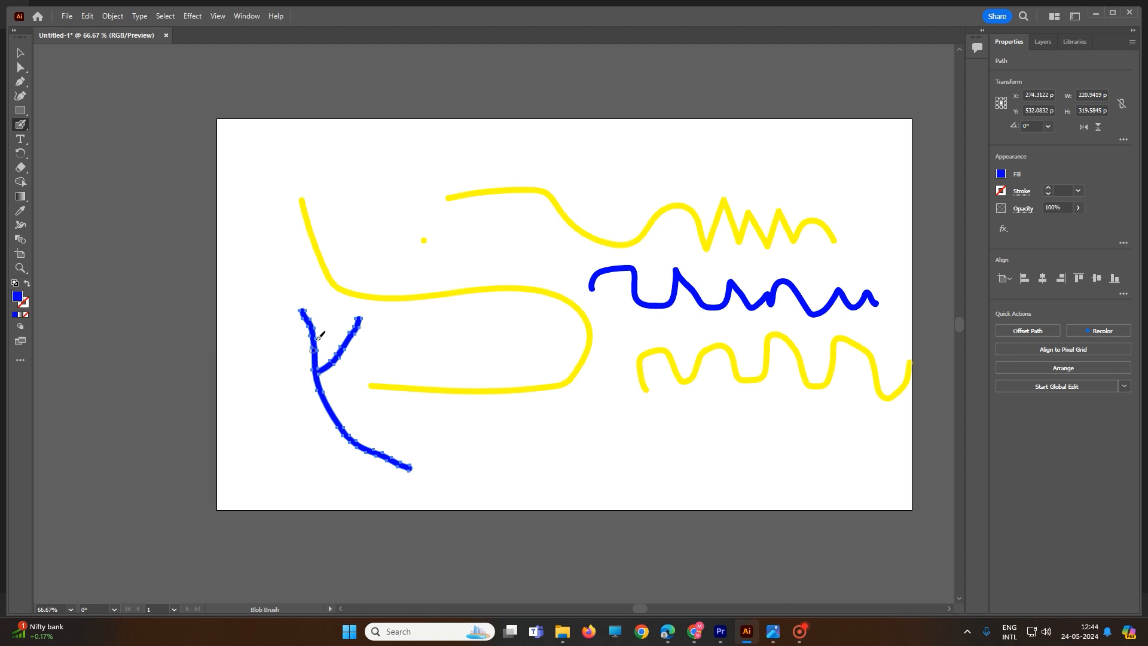
pyautogui.moveTo(315, 382); pyautogui.dragTo(268, 287)
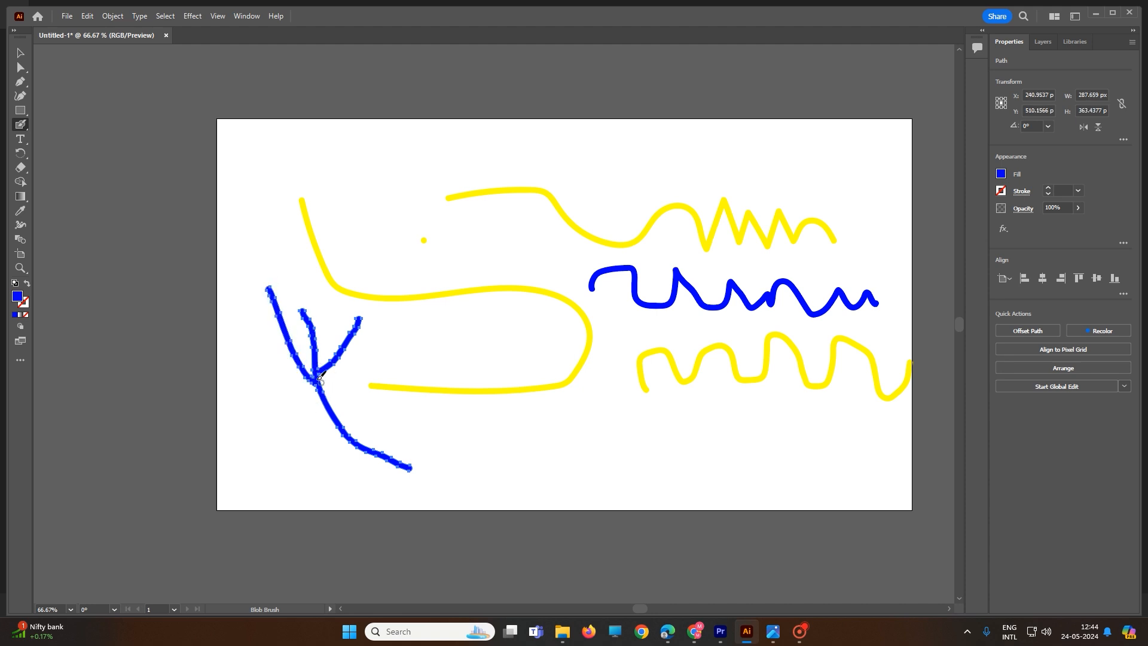
pyautogui.moveTo(327, 411)
pyautogui.mouseDown()
pyautogui.moveTo(273, 392)
pyautogui.moveTo(226, 353)
pyautogui.mouseUp()
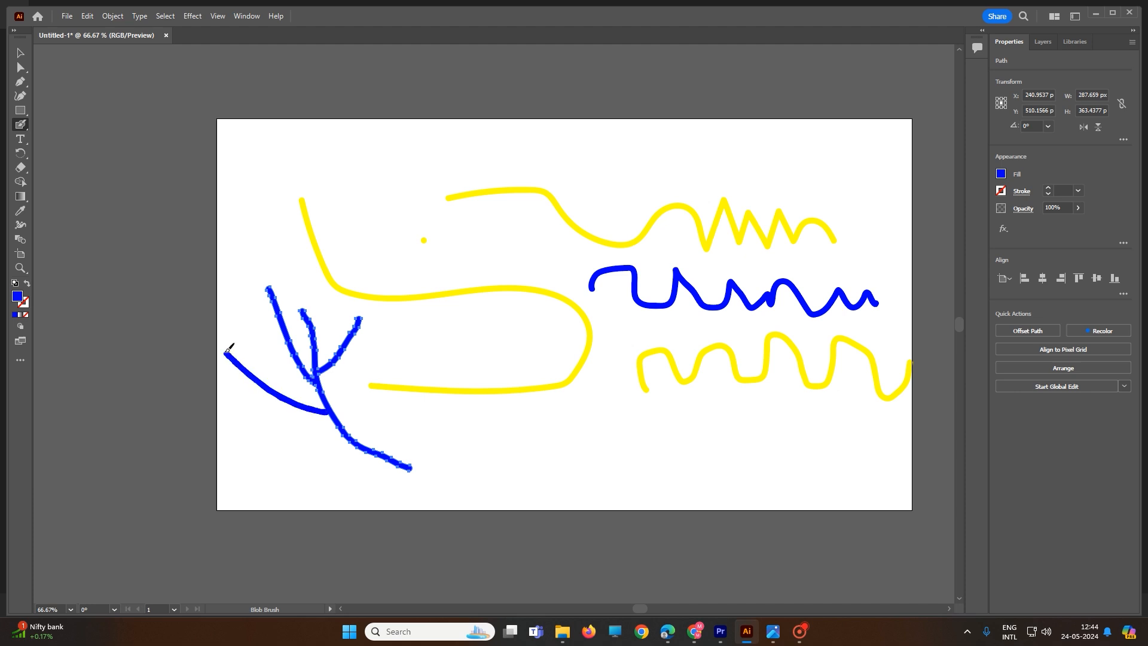
# Enable Merge Only with Selection for the Blob Brush and paint another curved branch on the right side of the selected blue trunk.
pyautogui.doubleClick(20, 127)
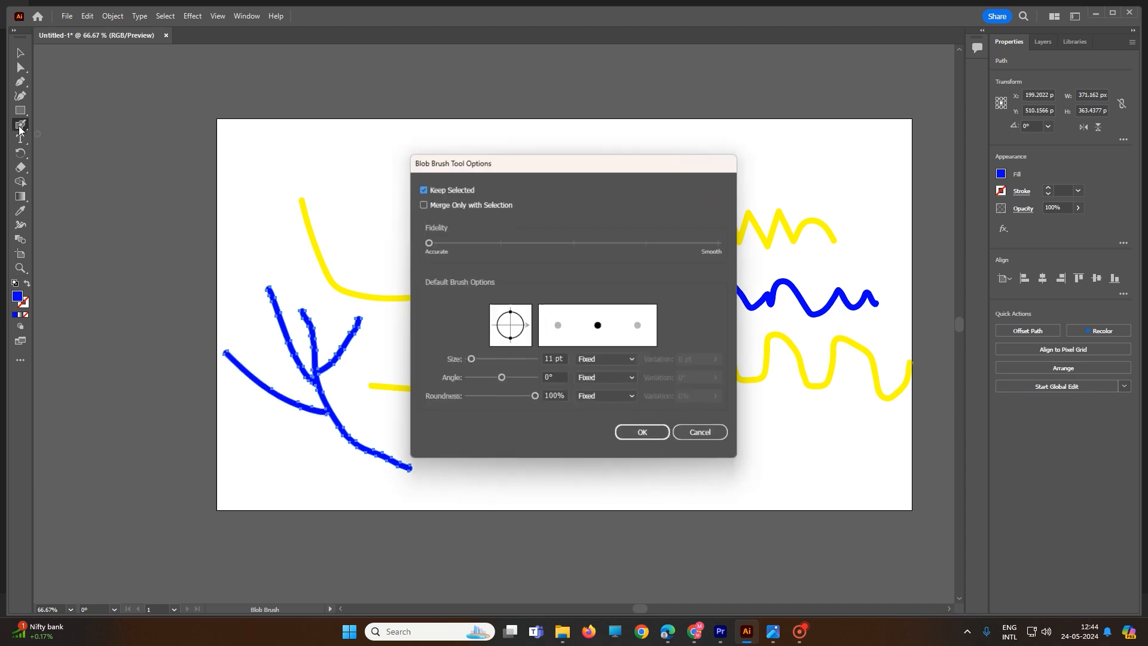
pyautogui.click(423, 205)
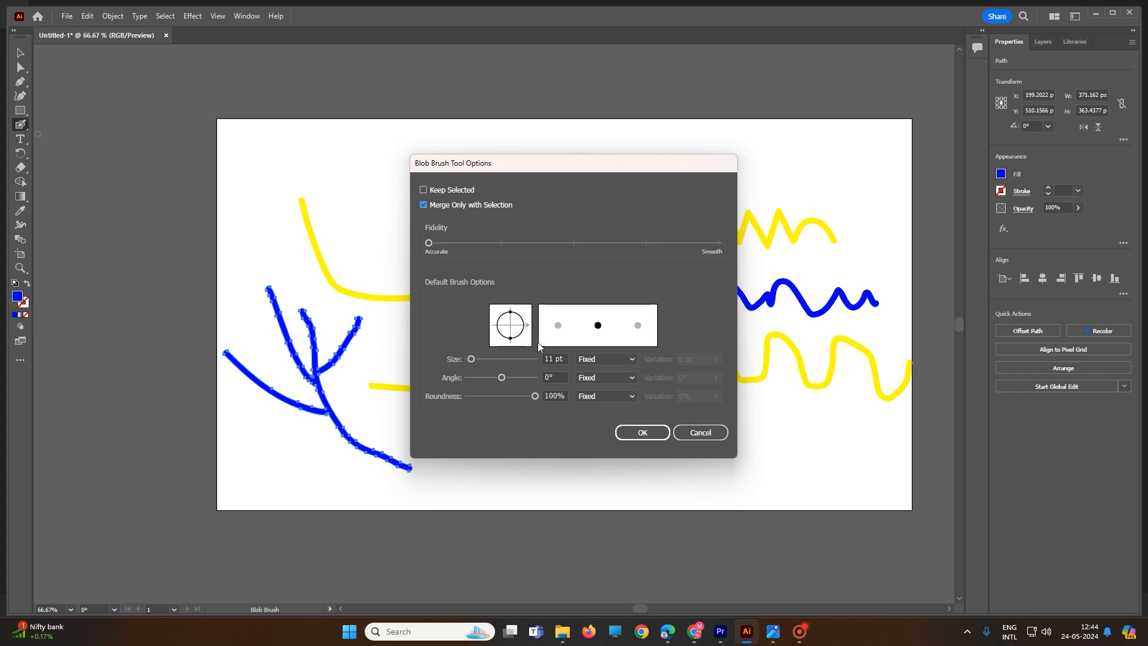
pyautogui.click(641, 432)
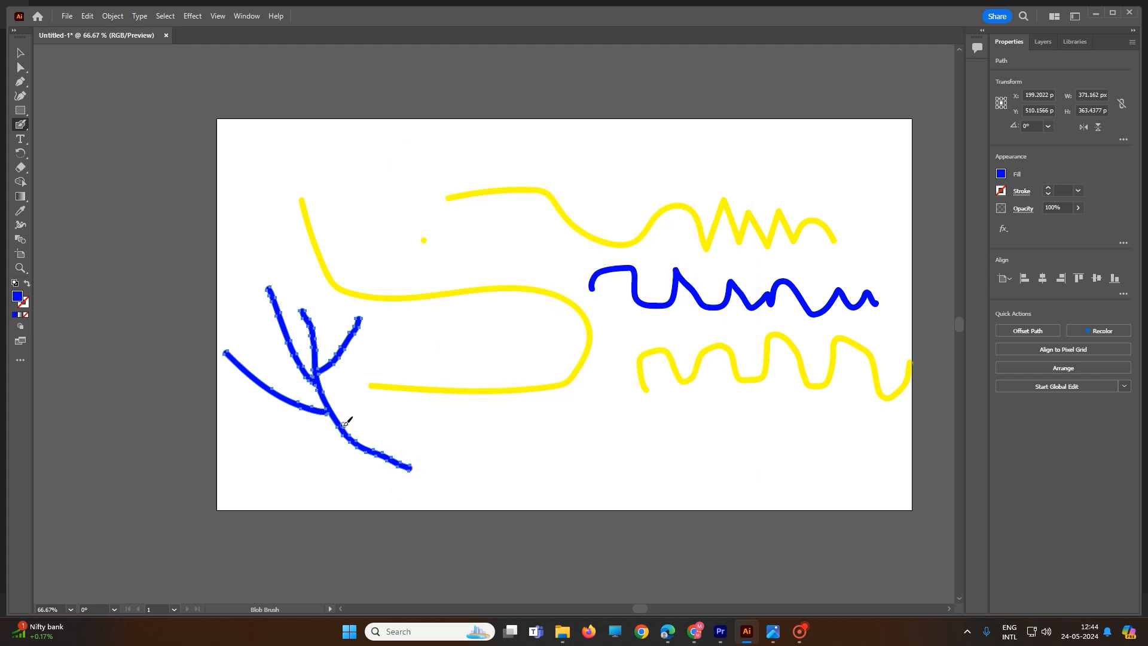
pyautogui.moveTo(345, 423)
pyautogui.mouseDown()
pyautogui.moveTo(355, 382)
pyautogui.moveTo(414, 357)
pyautogui.mouseUp()
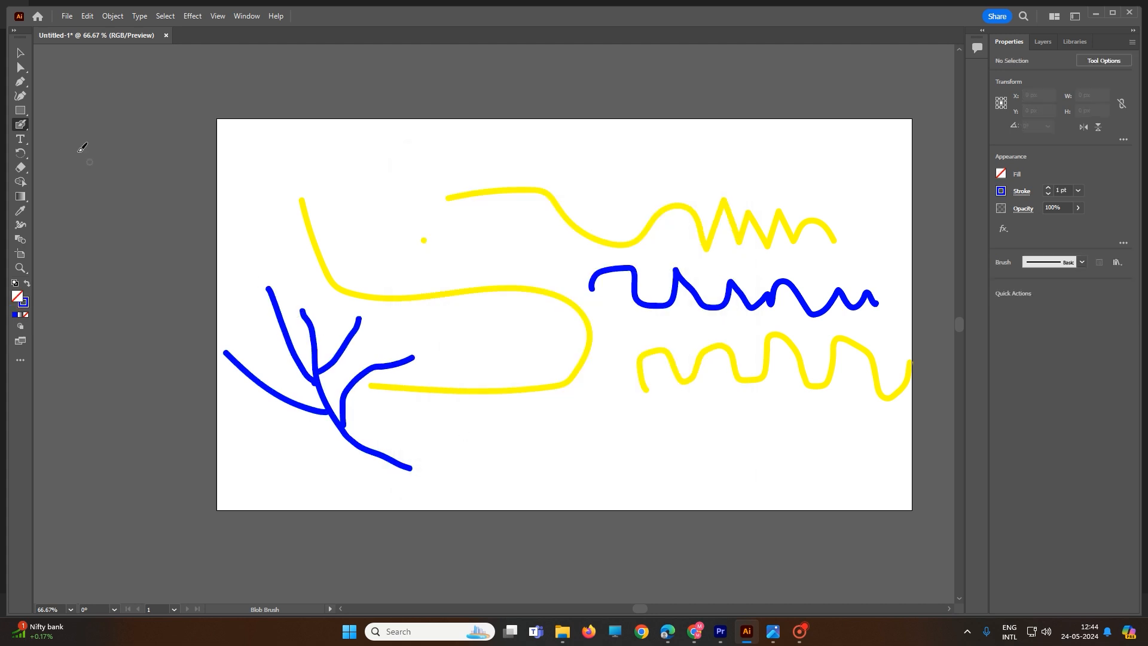
# Select the blue branched shape and the yellow S-like curve together and move them about 102 px right and 109 px up.
pyautogui.click(20, 52)
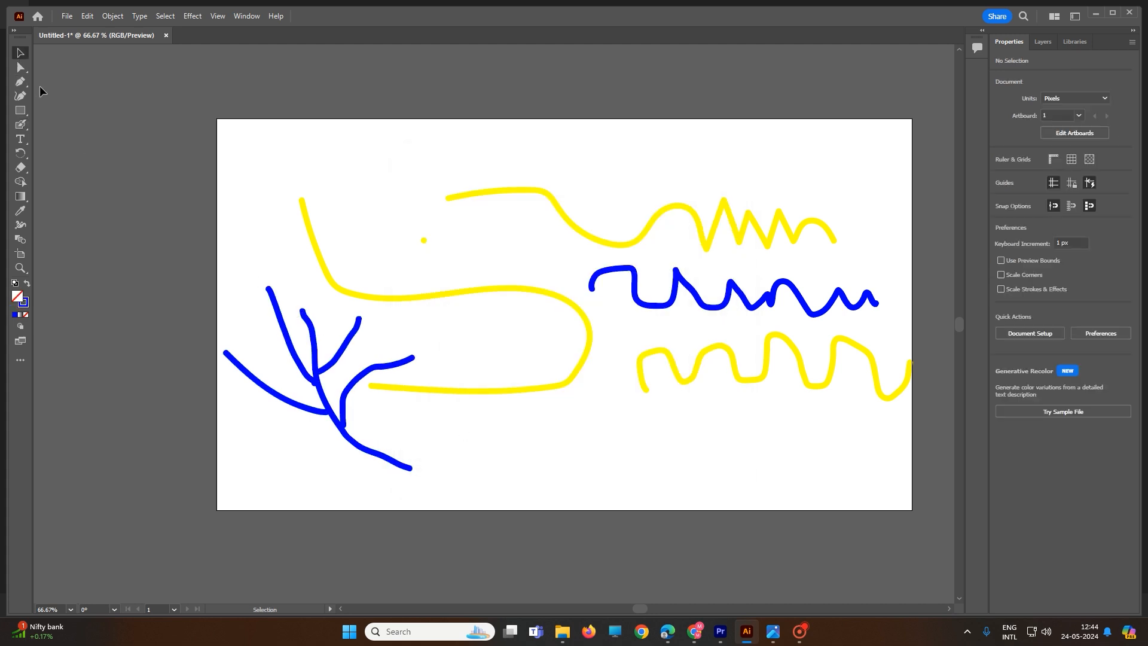
pyautogui.click(357, 383)
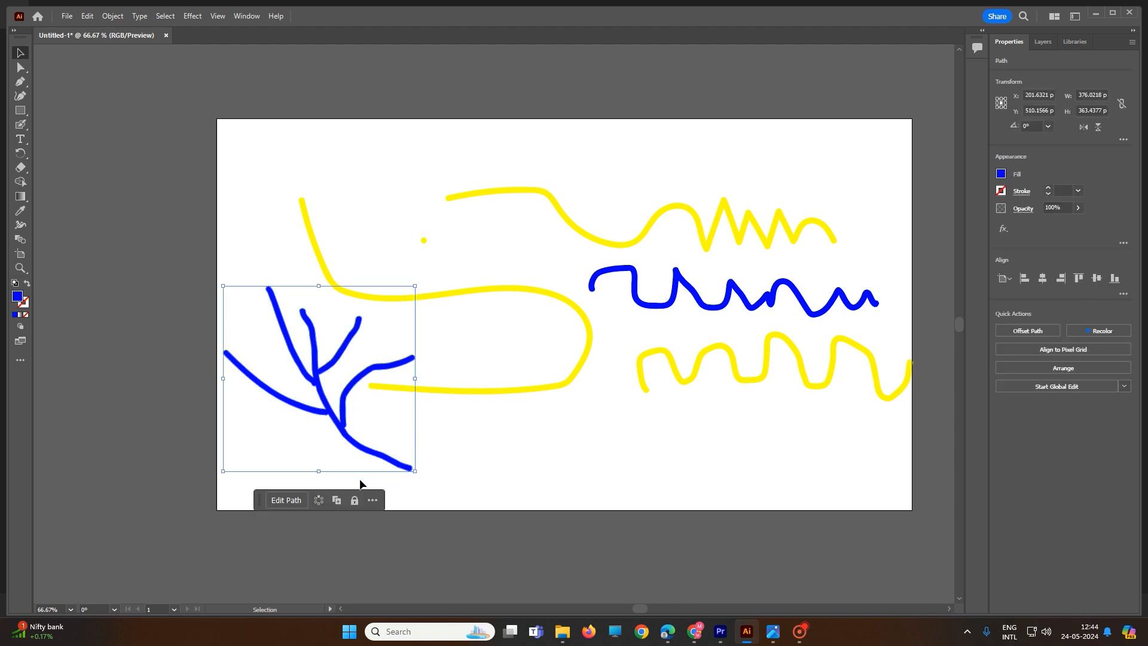
pyautogui.click(359, 483)
pyautogui.click(345, 397)
pyautogui.click(469, 423)
pyautogui.moveTo(441, 435); pyautogui.dragTo(324, 331)
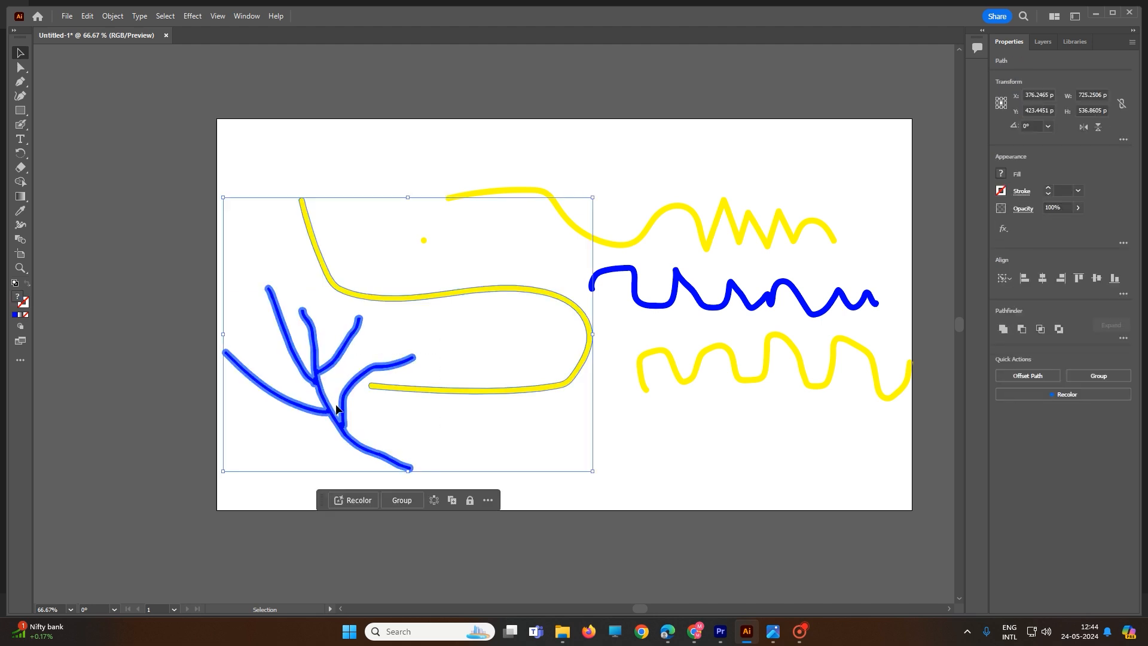
pyautogui.moveTo(351, 423); pyautogui.dragTo(406, 362)
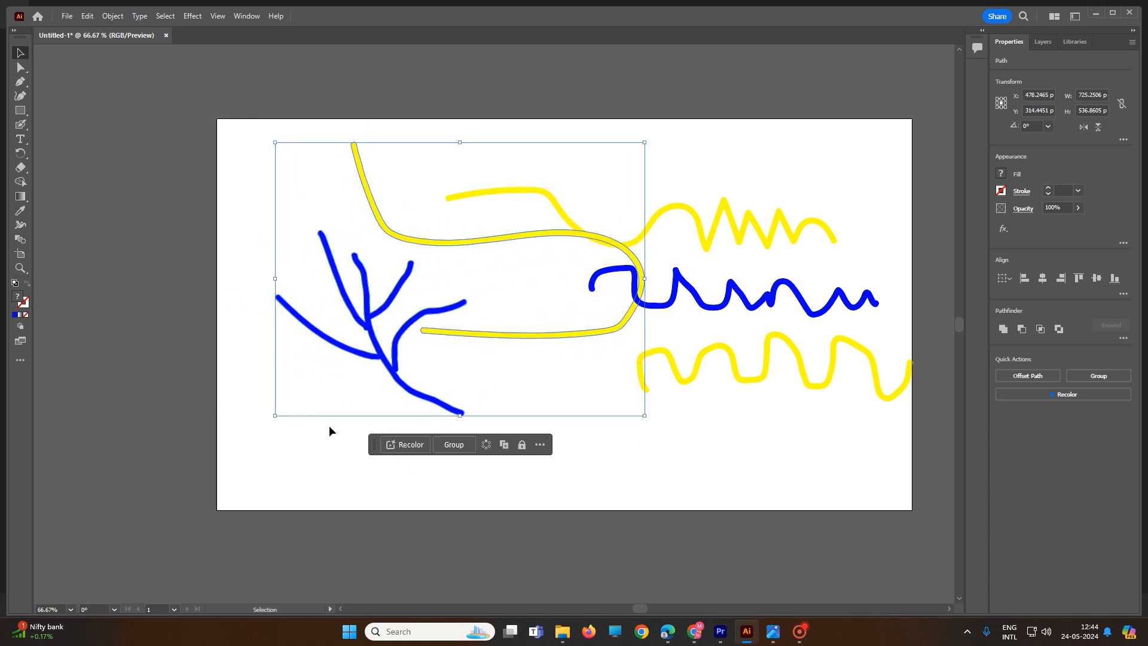
pyautogui.click(321, 446)
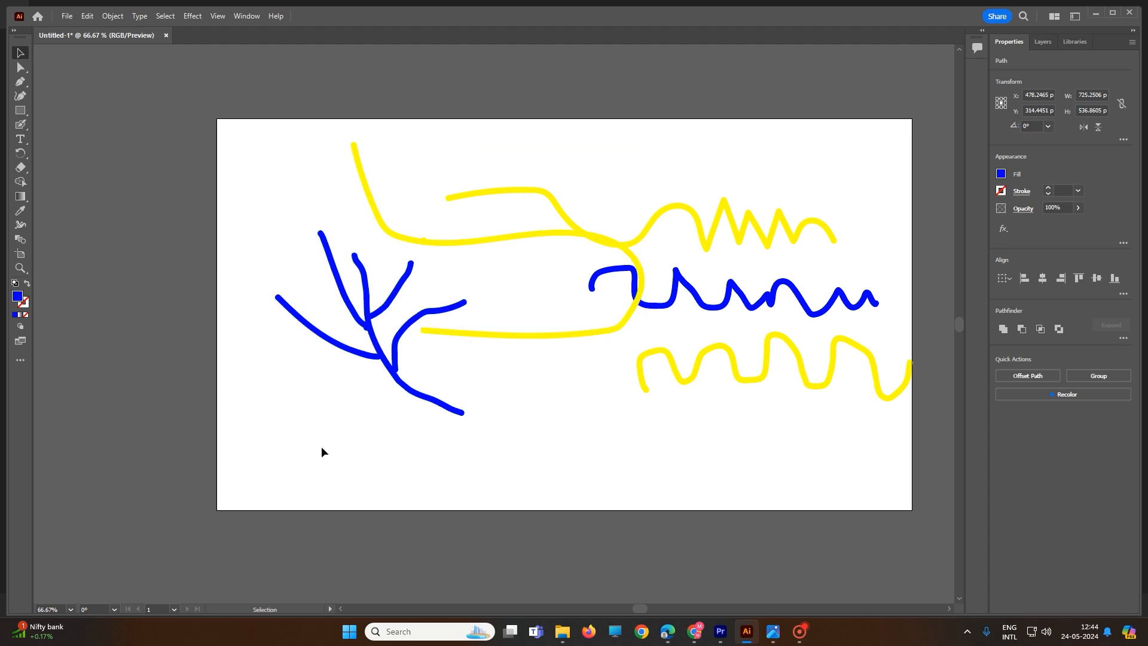
pyautogui.click(396, 361)
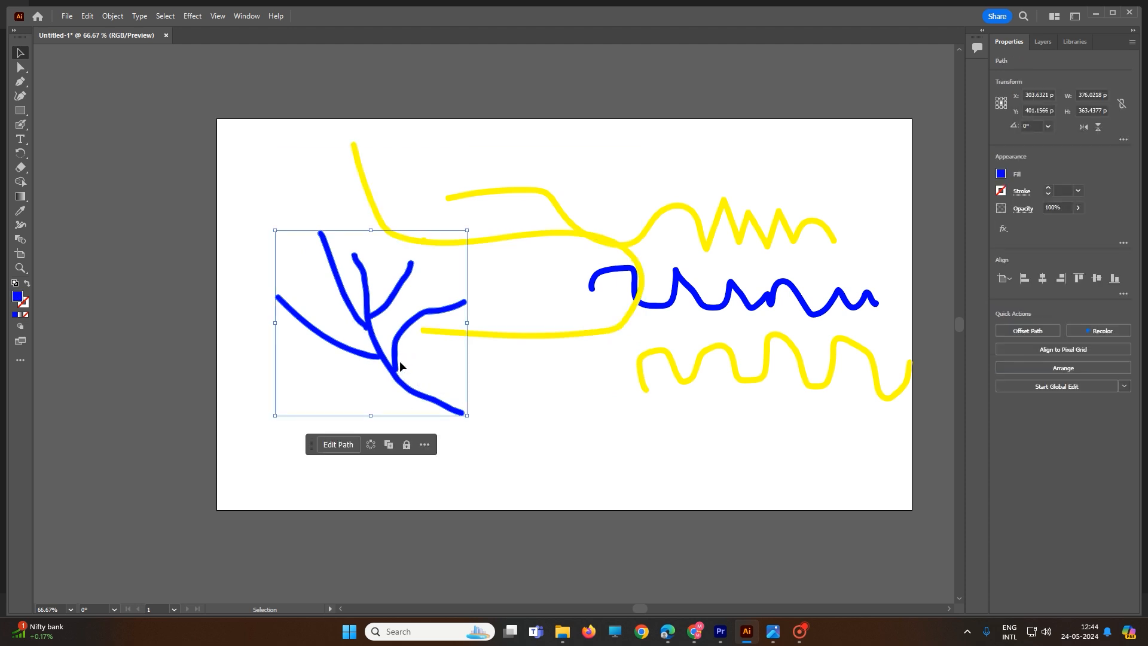
pyautogui.click(410, 445)
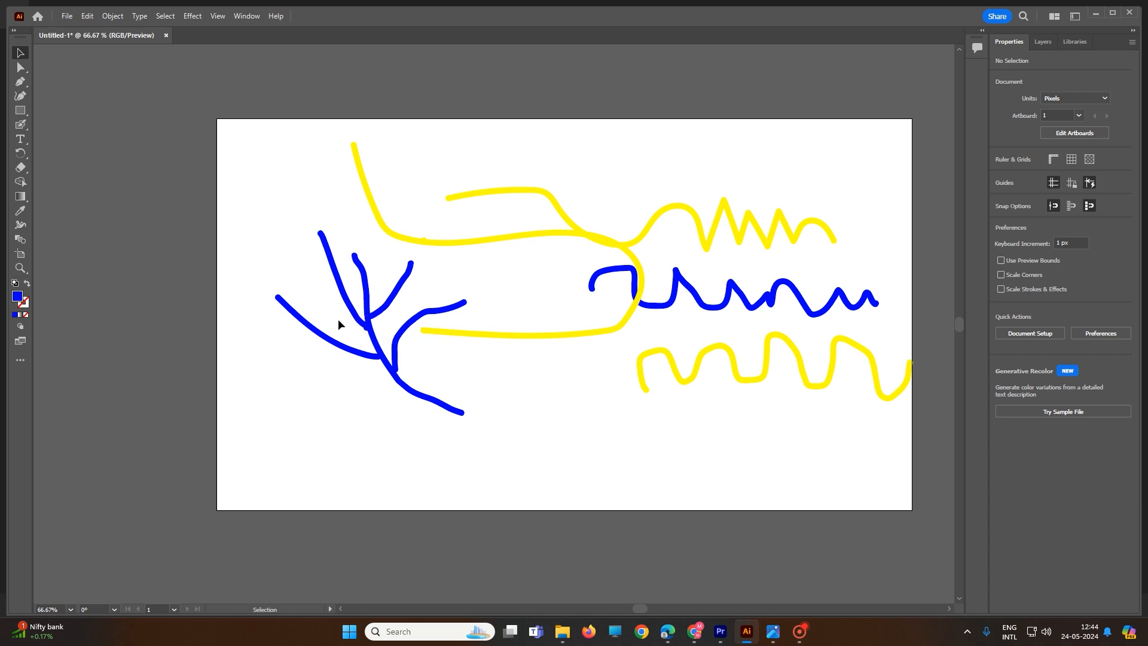
# Disable Merge Only with Selection for the Blob Brush and paint a nearly horizontal blue branch leftward from the lower trunk.
pyautogui.click(21, 110)
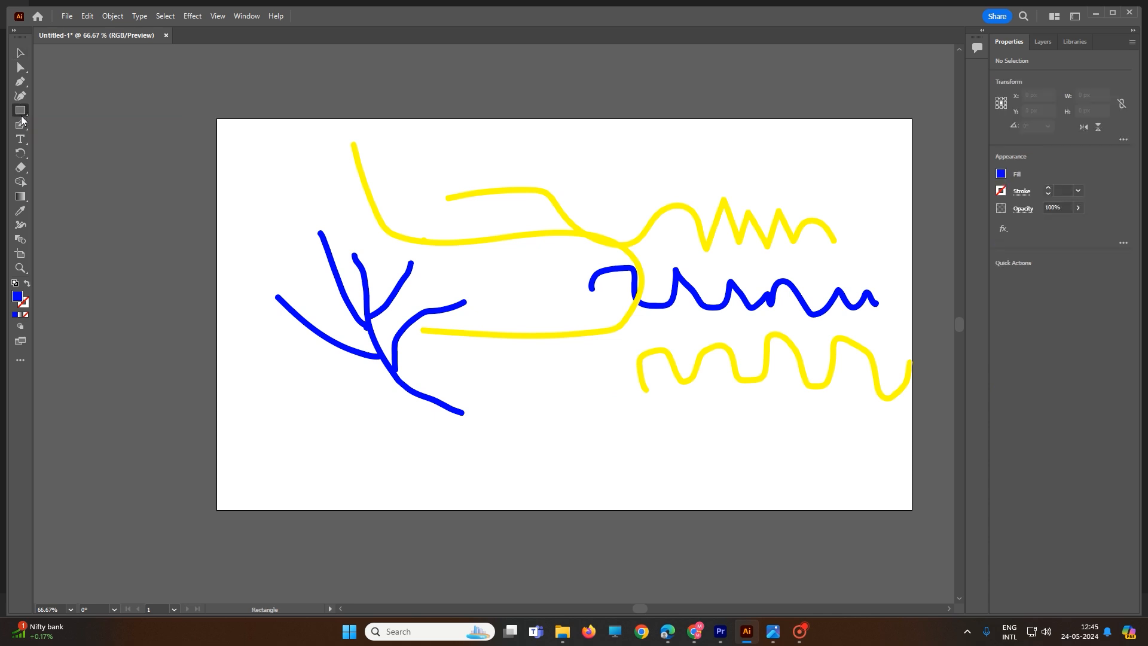
pyautogui.doubleClick(20, 124)
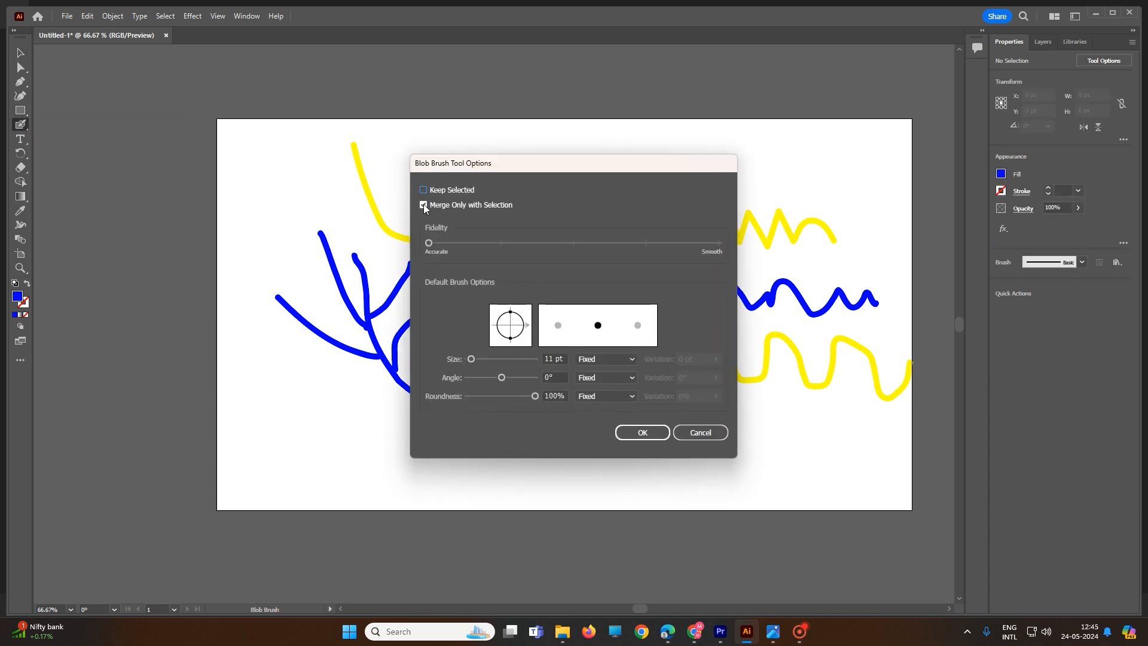
pyautogui.click(642, 433)
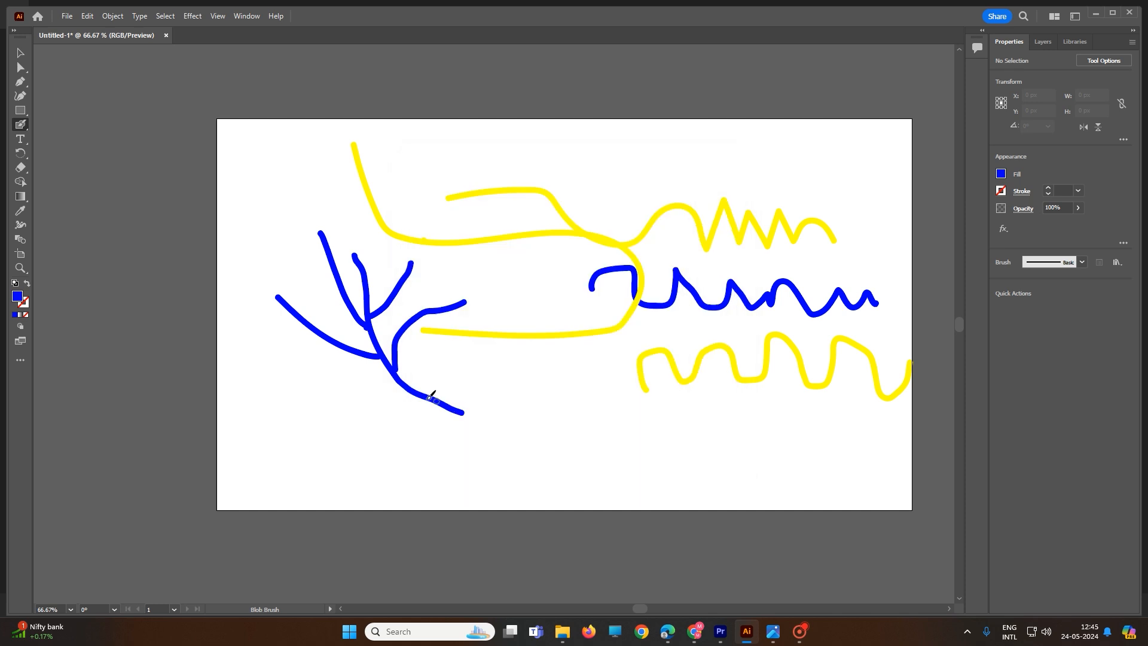
pyautogui.moveTo(418, 392); pyautogui.dragTo(286, 389)
pyautogui.hotkey('shift', 'x')
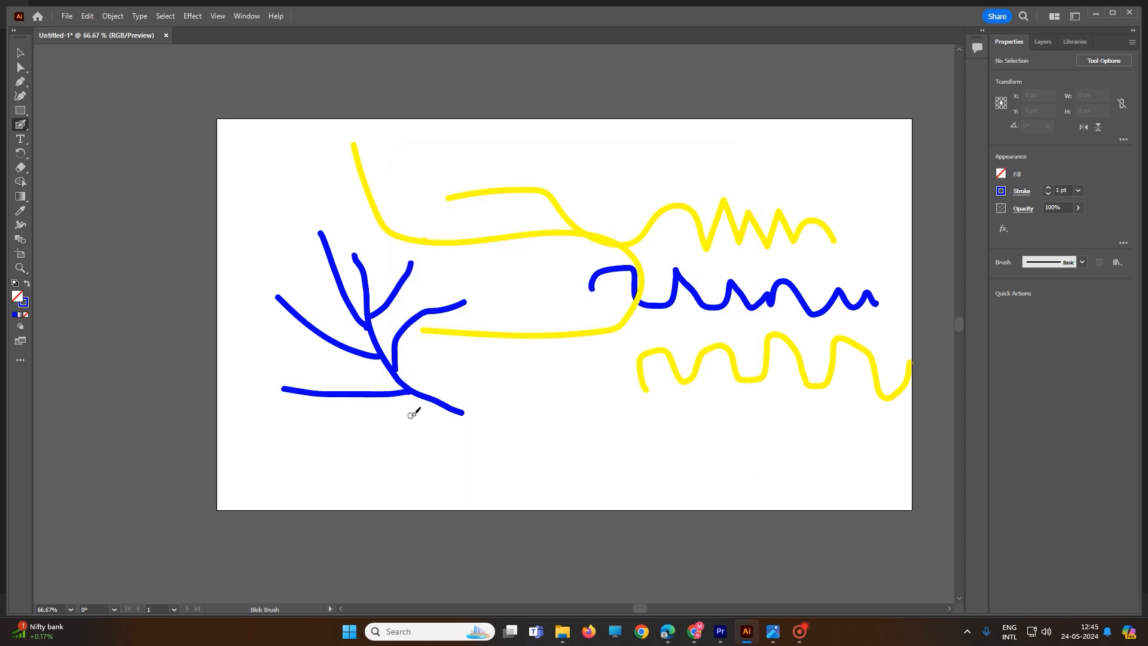
# Pull an anchor point on the horizontal blue branch's lower edge downward with Direct Selection to form a solid wedge.
pyautogui.click(19, 70)
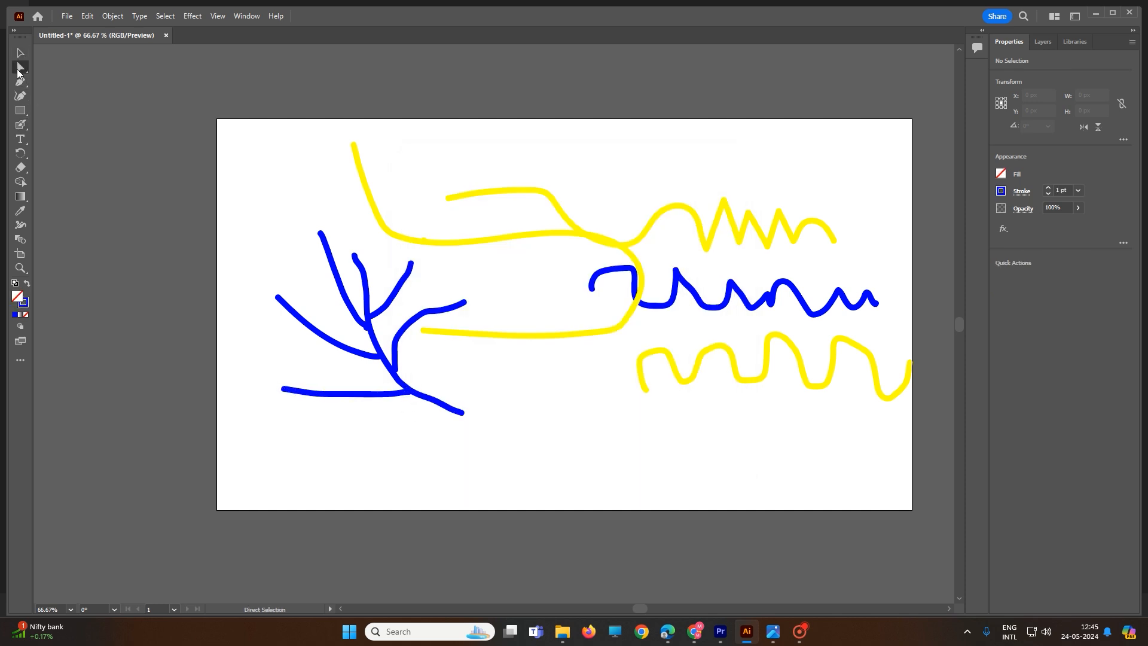
pyautogui.click(372, 395)
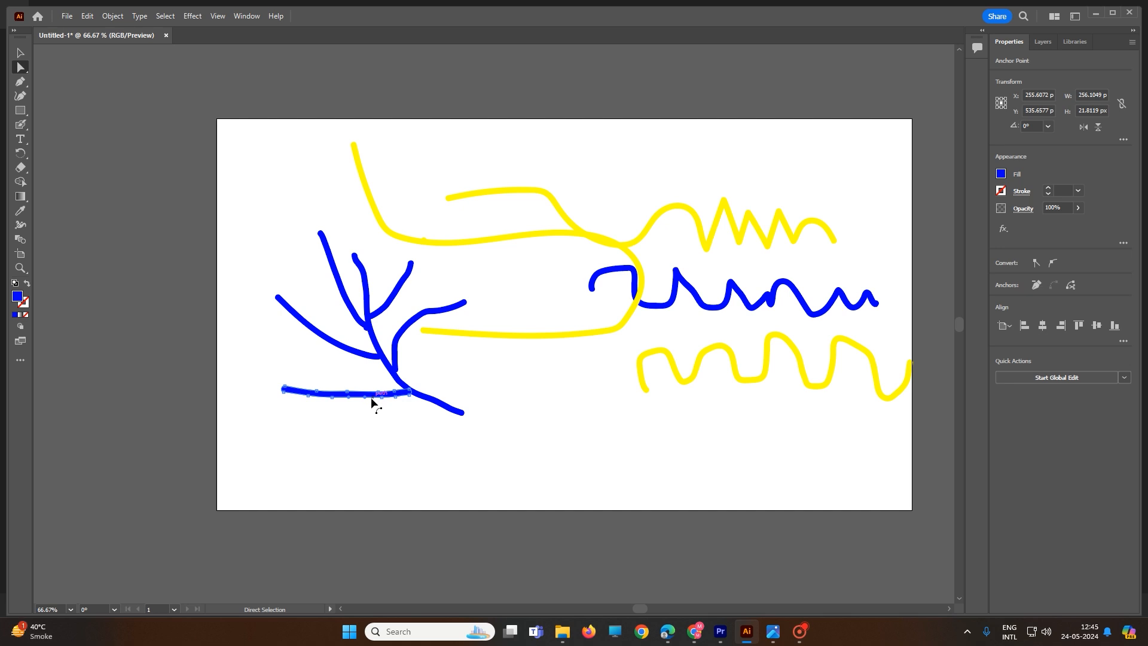
pyautogui.moveTo(370, 395); pyautogui.dragTo(354, 428)
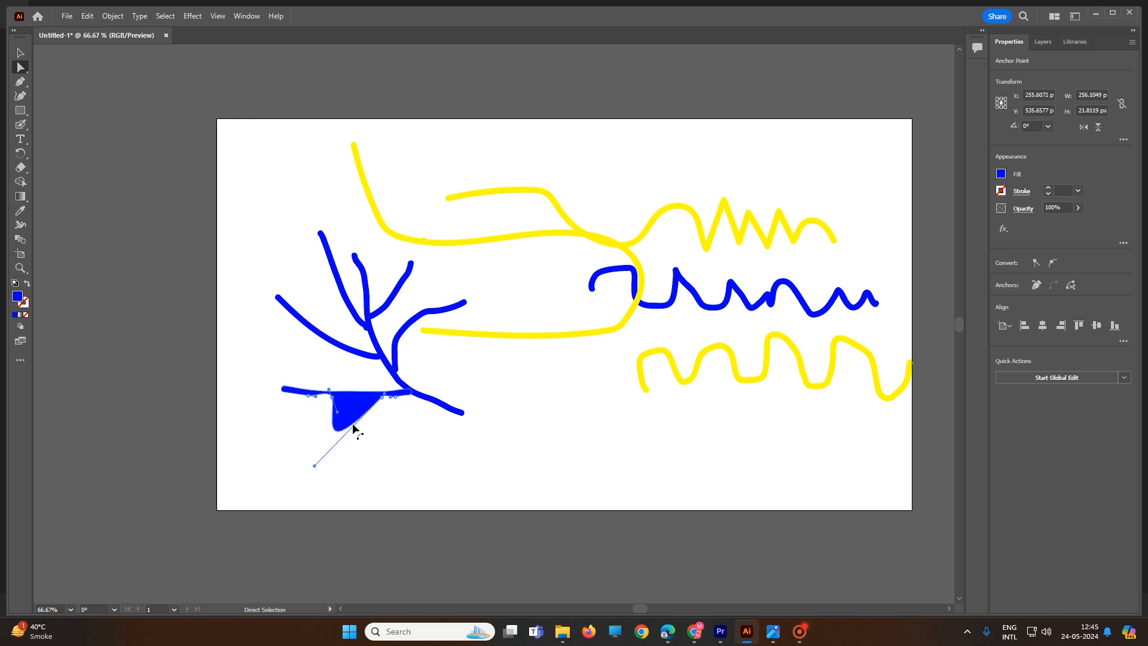
pyautogui.click(404, 366)
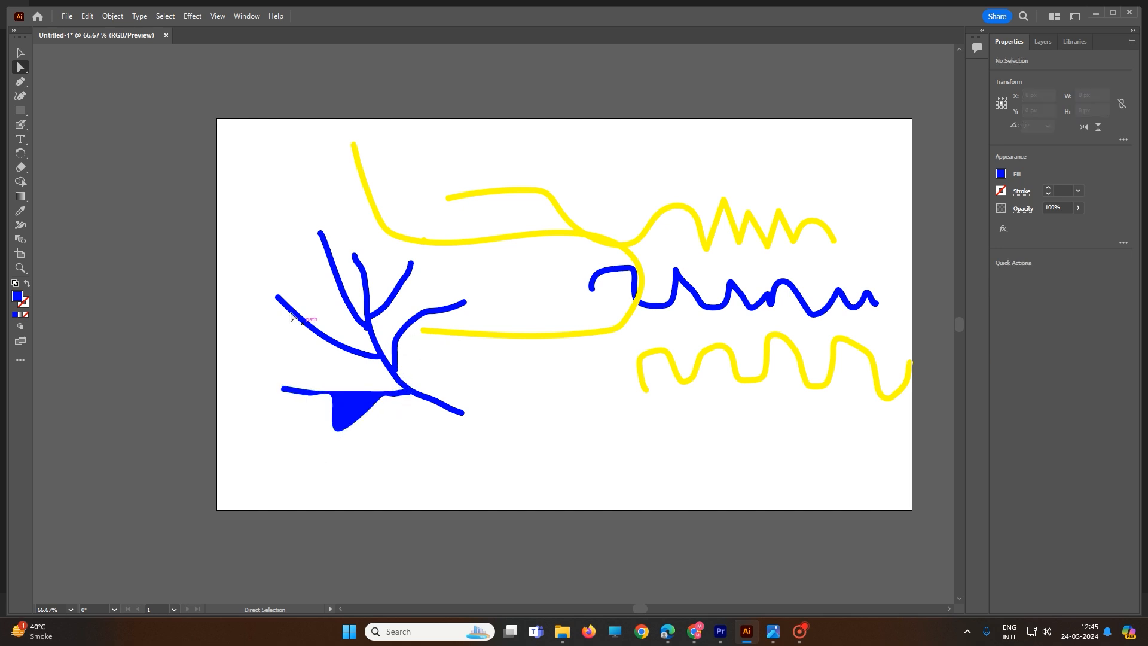
# Delete the yellow S-like curve that overlaps the other strokes.
pyautogui.click(20, 53)
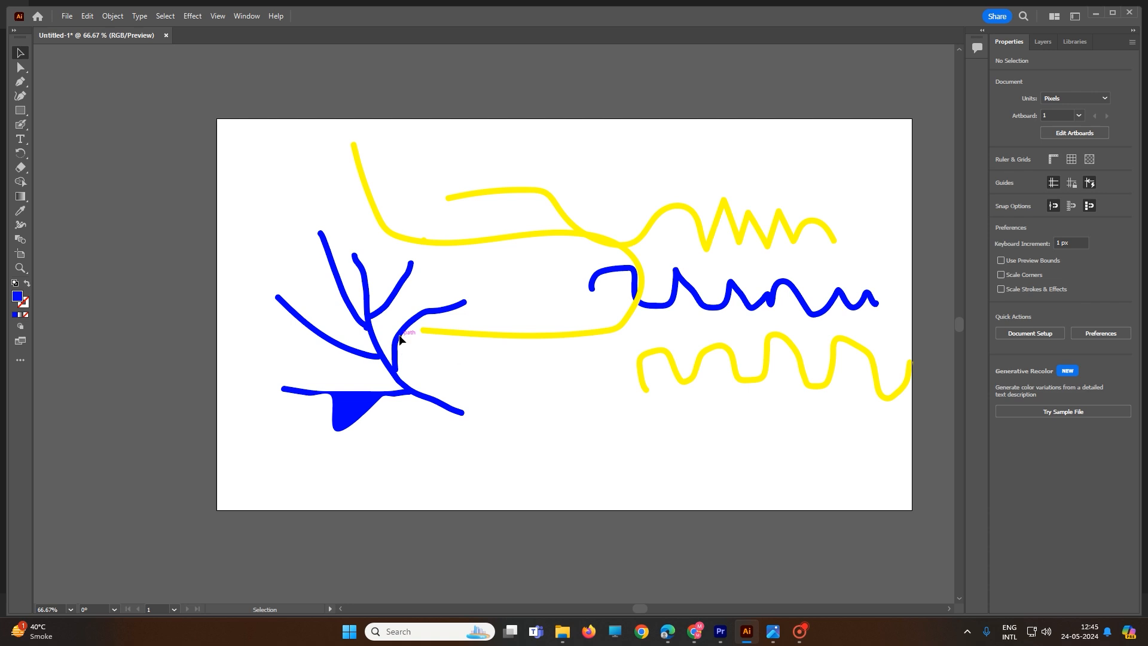
pyautogui.moveTo(258, 195); pyautogui.dragTo(404, 407)
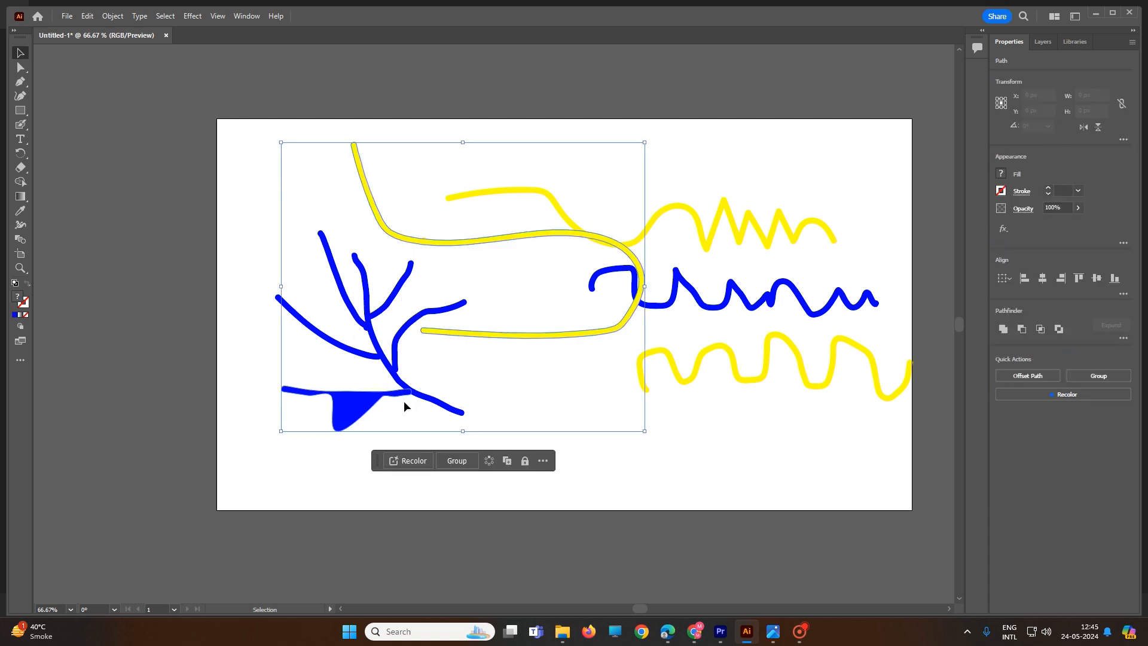
pyautogui.click(627, 383)
pyautogui.click(601, 336)
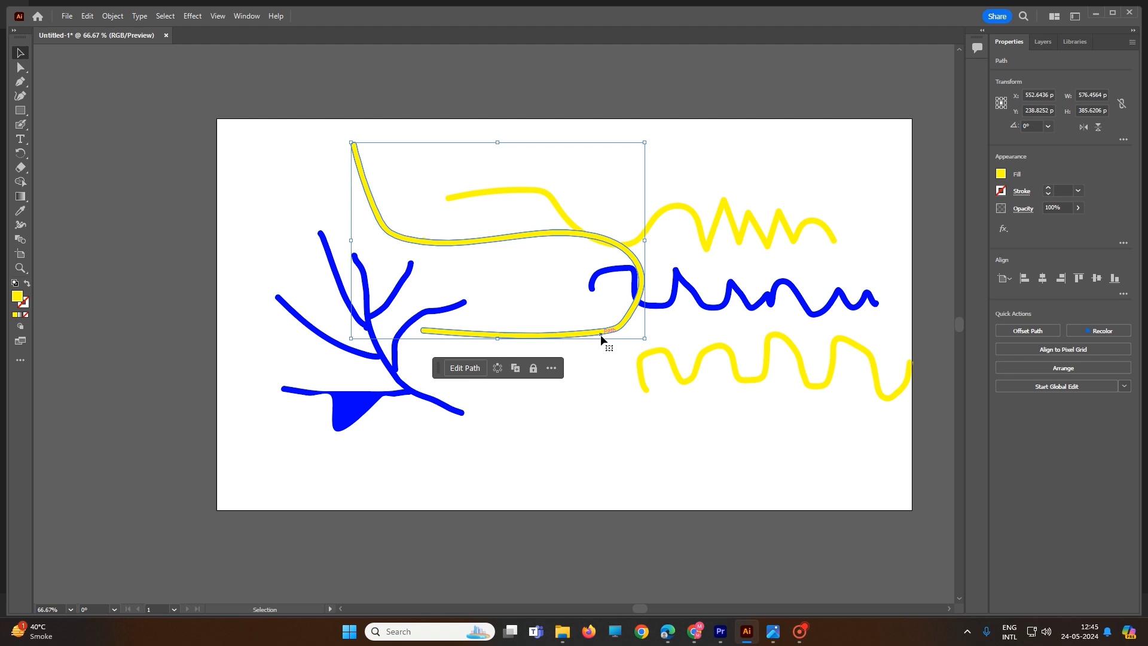
pyautogui.press('Delete')
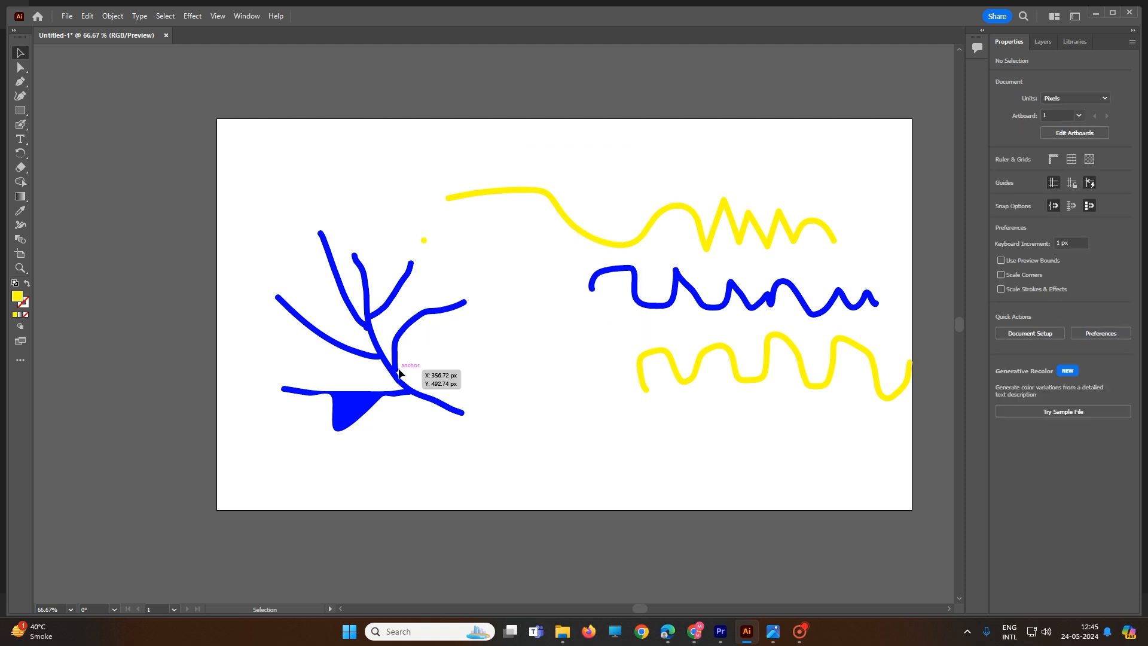
# Try a Blob Brush size of 20 pt in the tool's options and discard the change.
pyautogui.click(21, 125)
pyautogui.doubleClick(21, 125)
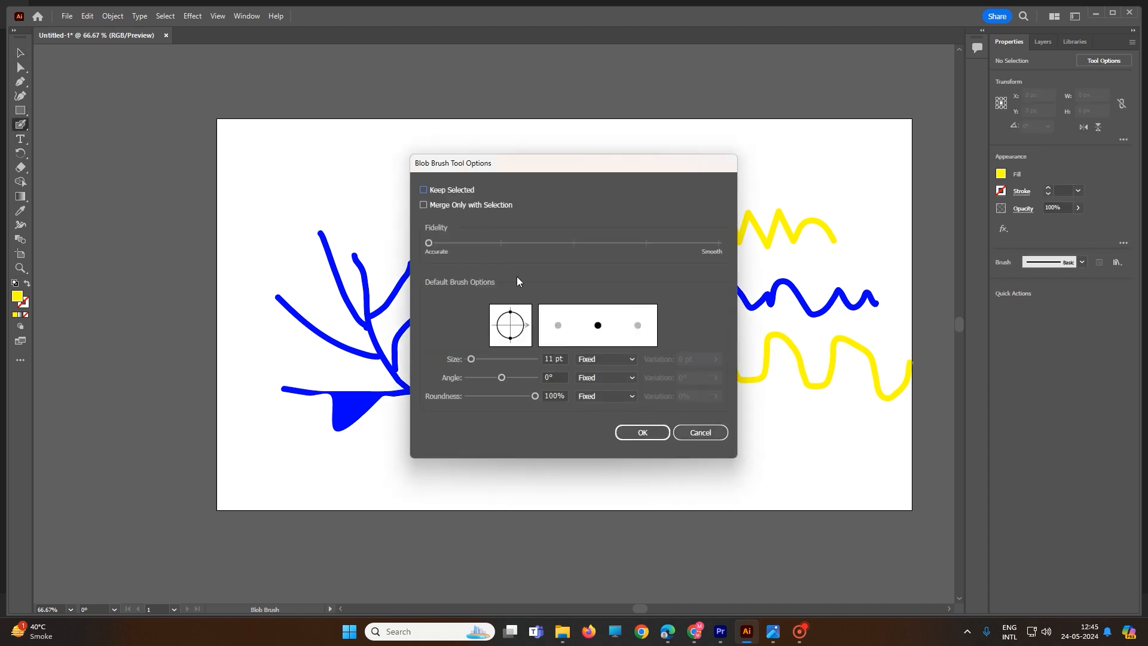
pyautogui.moveTo(469, 361)
pyautogui.mouseDown()
pyautogui.moveTo(520, 364)
pyautogui.moveTo(474, 369)
pyautogui.mouseUp()
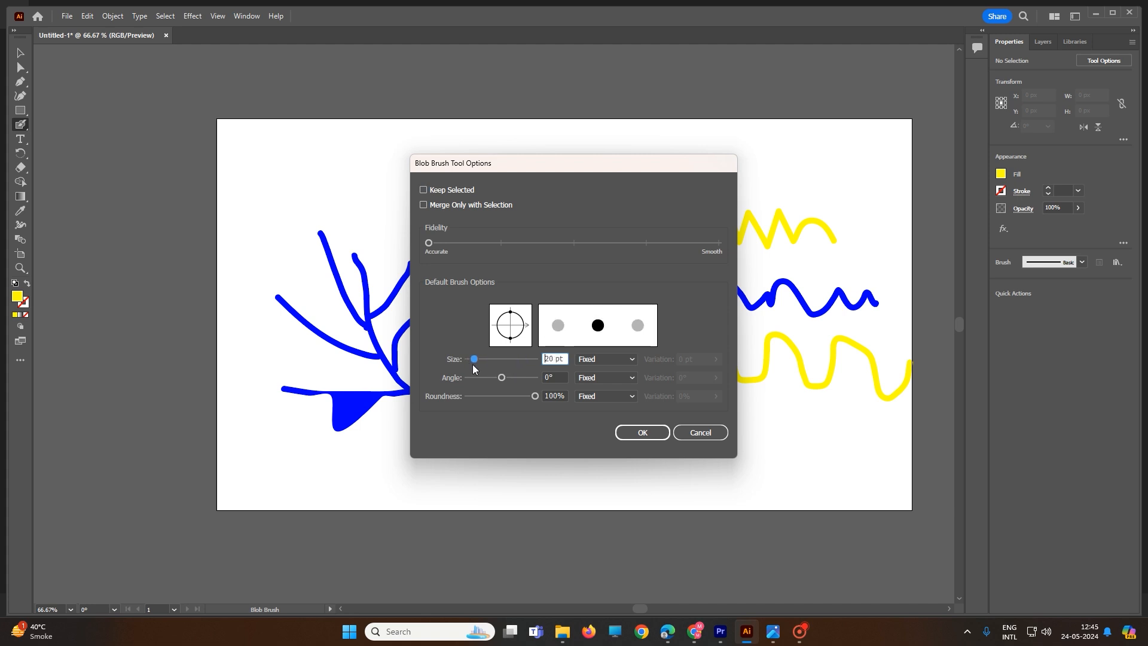
pyautogui.click(700, 432)
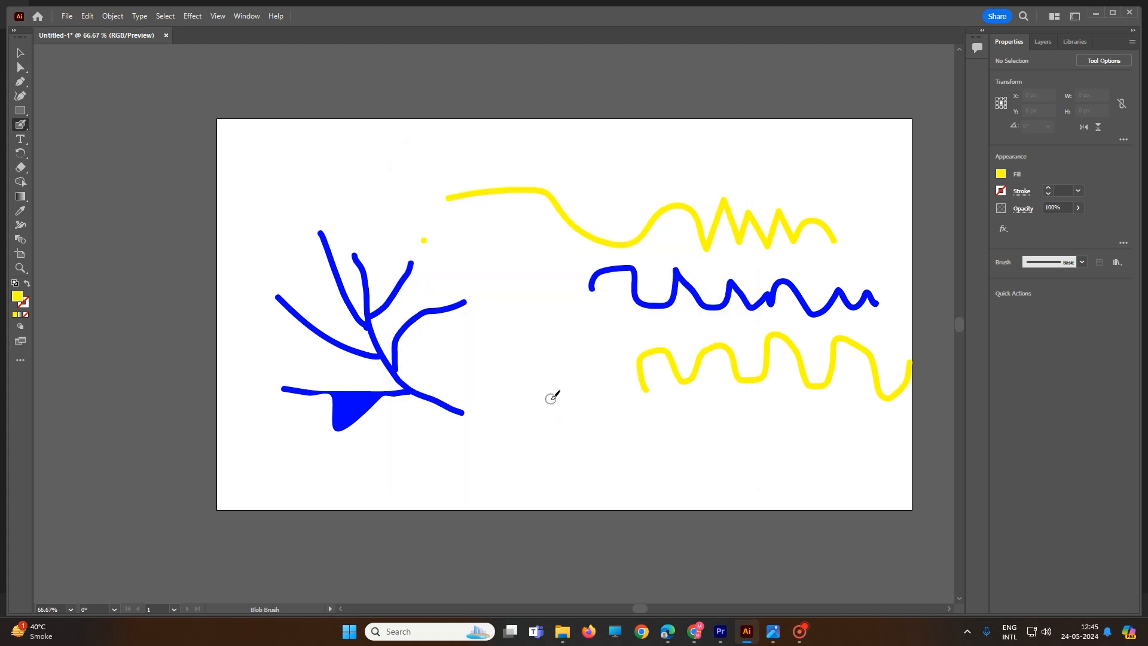
# Enlarge the Blob Brush tip to 78 pt.
pyautogui.press(']')
pyautogui.press(']')
pyautogui.press(']')
pyautogui.press(']')
pyautogui.press(']')
pyautogui.press(']')
pyautogui.press(']')
pyautogui.press(']')
pyautogui.press('[')
pyautogui.press('[')
pyautogui.press('[')
pyautogui.press(']')
pyautogui.press(']')
pyautogui.press(']')
pyautogui.press(']')
# Set the Blob Brush to 97 pt size, -162° angle and 29% roundness, and paint broad yellow zigzag and looping strokes beside the tree.
pyautogui.doubleClick(21, 126)
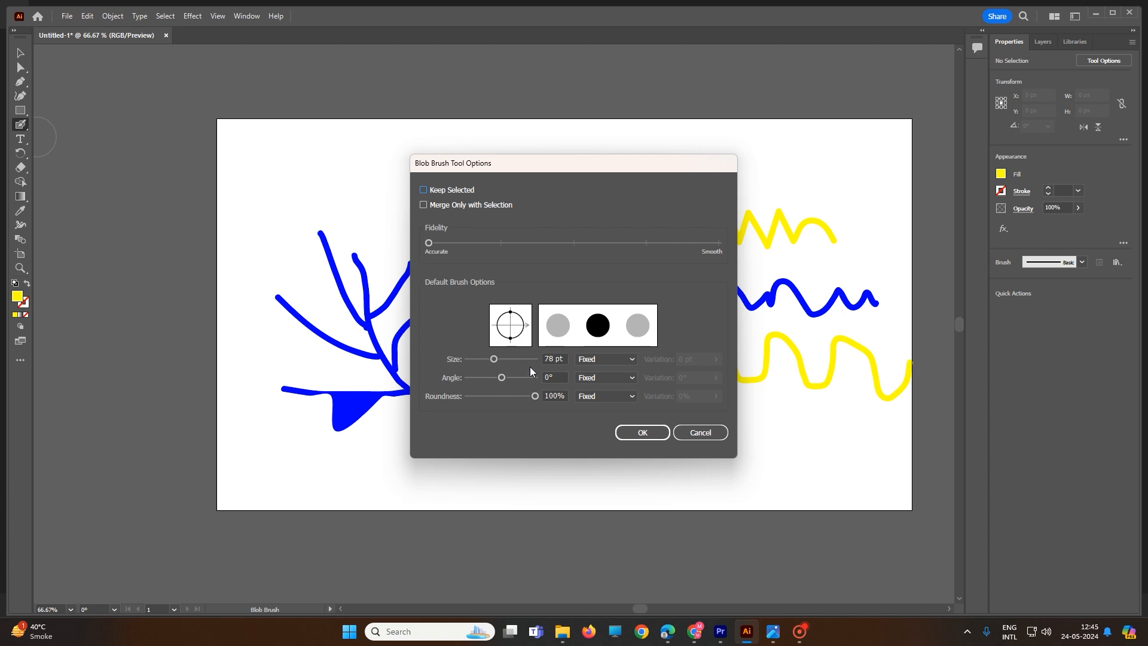
pyautogui.moveTo(497, 361)
pyautogui.mouseDown()
pyautogui.moveTo(517, 361)
pyautogui.moveTo(488, 377)
pyautogui.moveTo(515, 396)
pyautogui.moveTo(481, 403)
pyautogui.mouseUp()
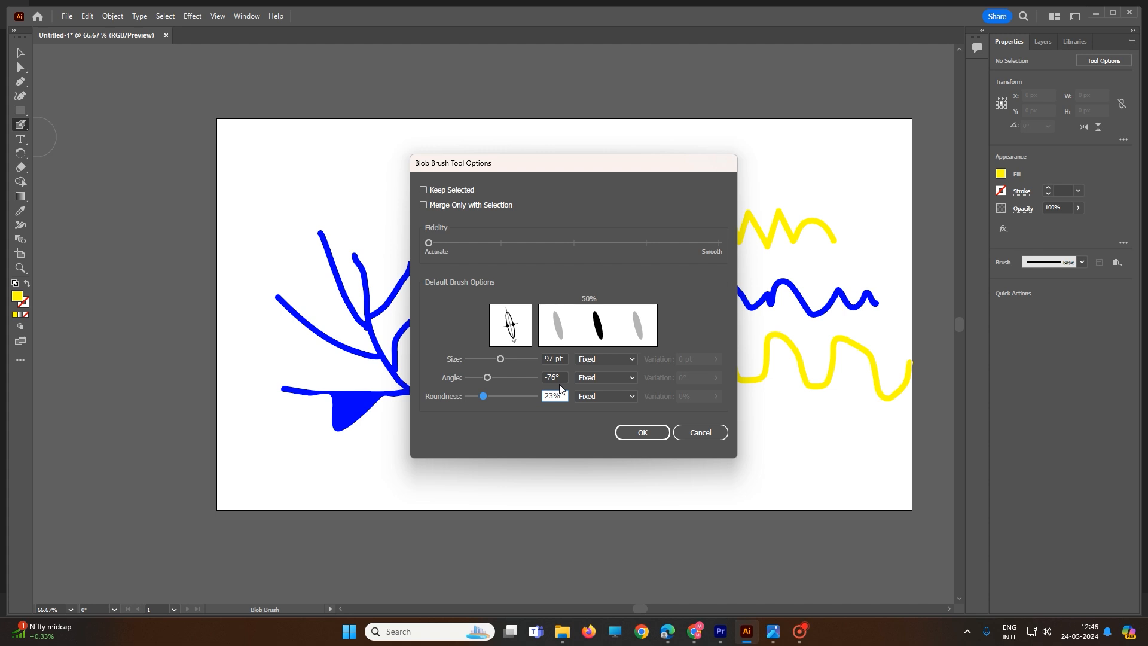
pyautogui.moveTo(482, 397); pyautogui.dragTo(481, 399)
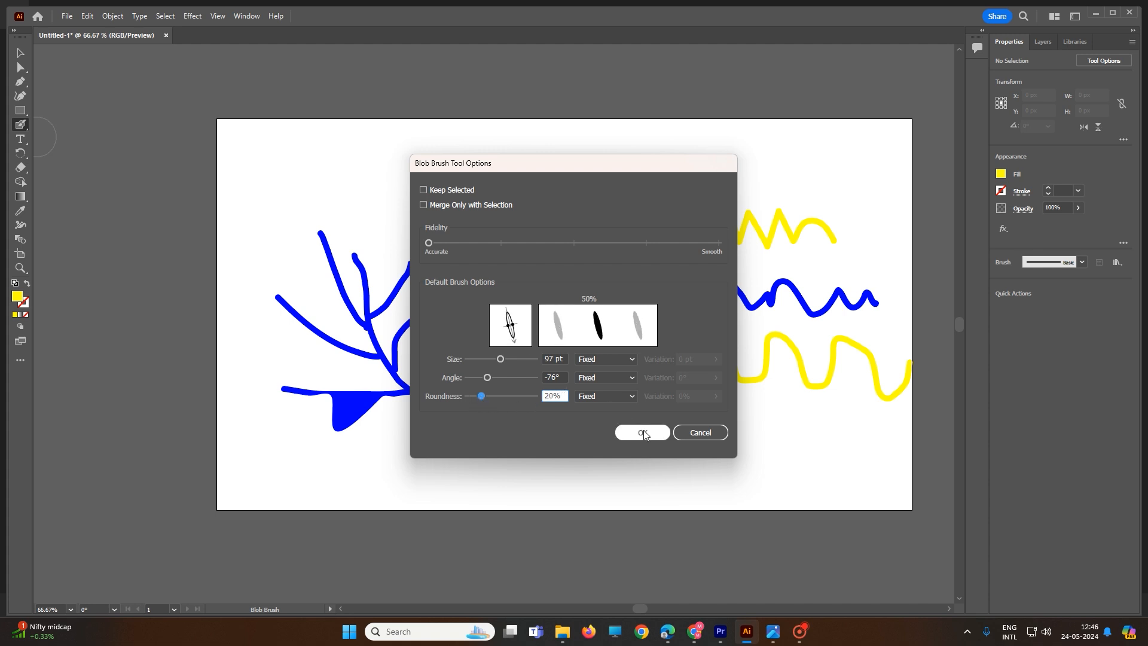
pyautogui.moveTo(512, 325)
pyautogui.mouseDown()
pyautogui.moveTo(518, 338)
pyautogui.moveTo(525, 325)
pyautogui.moveTo(513, 326)
pyautogui.moveTo(523, 340)
pyautogui.mouseUp()
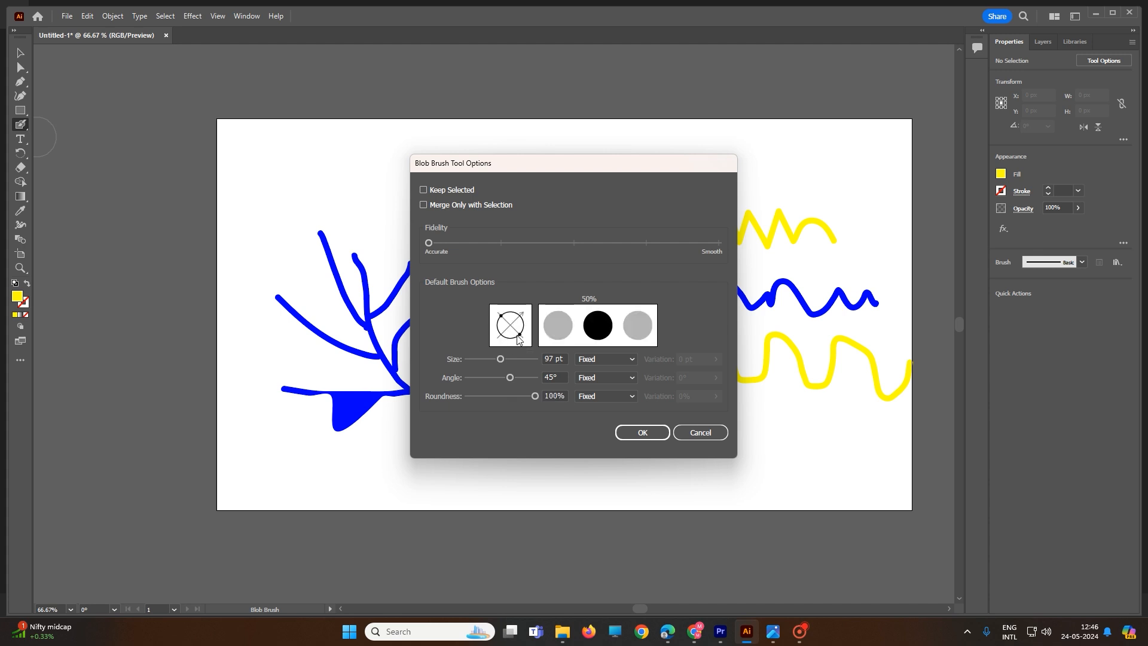
pyautogui.moveTo(517, 339)
pyautogui.mouseDown()
pyautogui.moveTo(512, 319)
pyautogui.moveTo(525, 331)
pyautogui.moveTo(510, 324)
pyautogui.mouseUp()
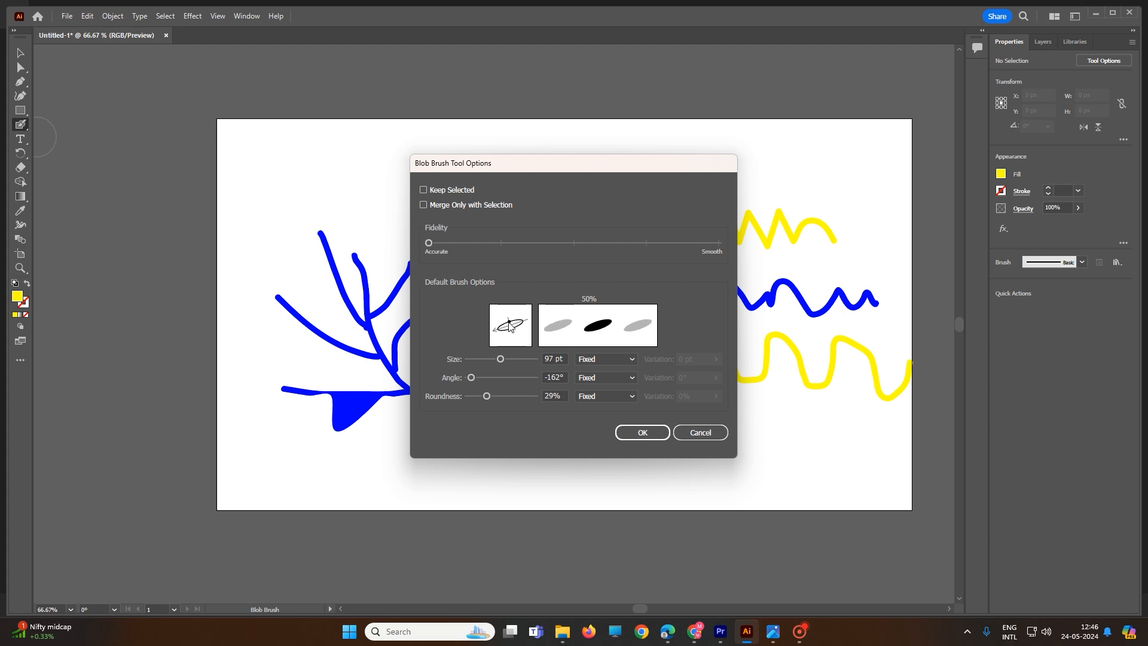
pyautogui.click(641, 431)
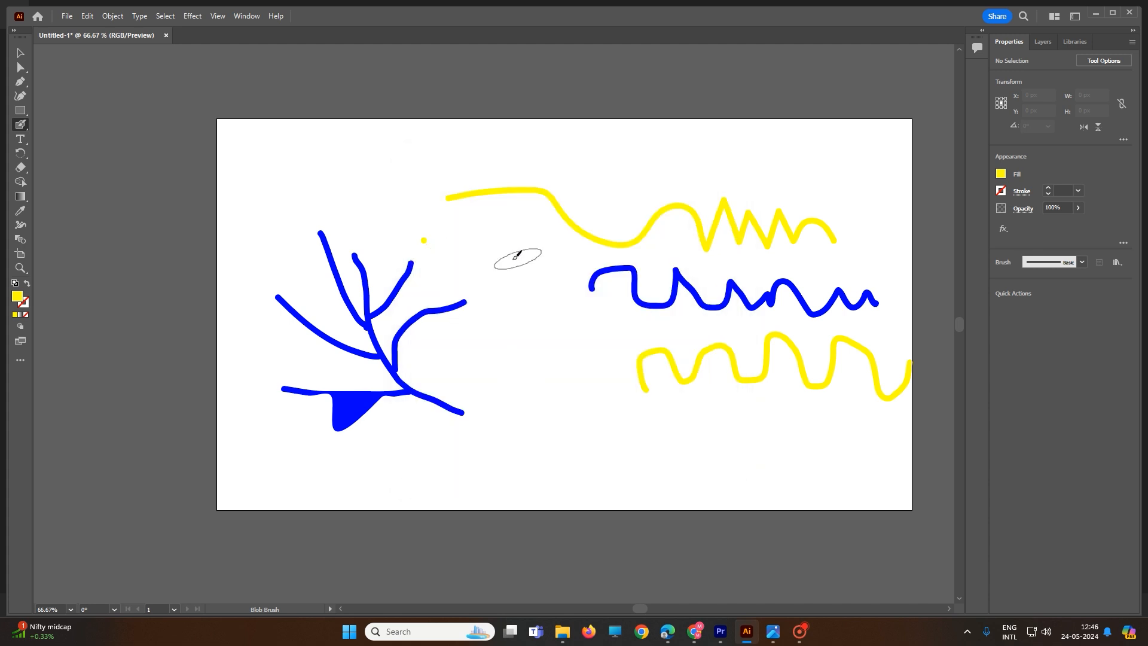
pyautogui.moveTo(520, 241)
pyautogui.mouseDown()
pyautogui.moveTo(559, 277)
pyautogui.moveTo(501, 301)
pyautogui.moveTo(554, 330)
pyautogui.moveTo(515, 402)
pyautogui.moveTo(569, 424)
pyautogui.moveTo(582, 481)
pyautogui.moveTo(663, 472)
pyautogui.moveTo(670, 441)
pyautogui.moveTo(838, 461)
pyautogui.moveTo(858, 412)
pyautogui.moveTo(708, 410)
pyautogui.moveTo(630, 374)
pyautogui.moveTo(712, 298)
pyautogui.moveTo(592, 272)
pyautogui.mouseUp()
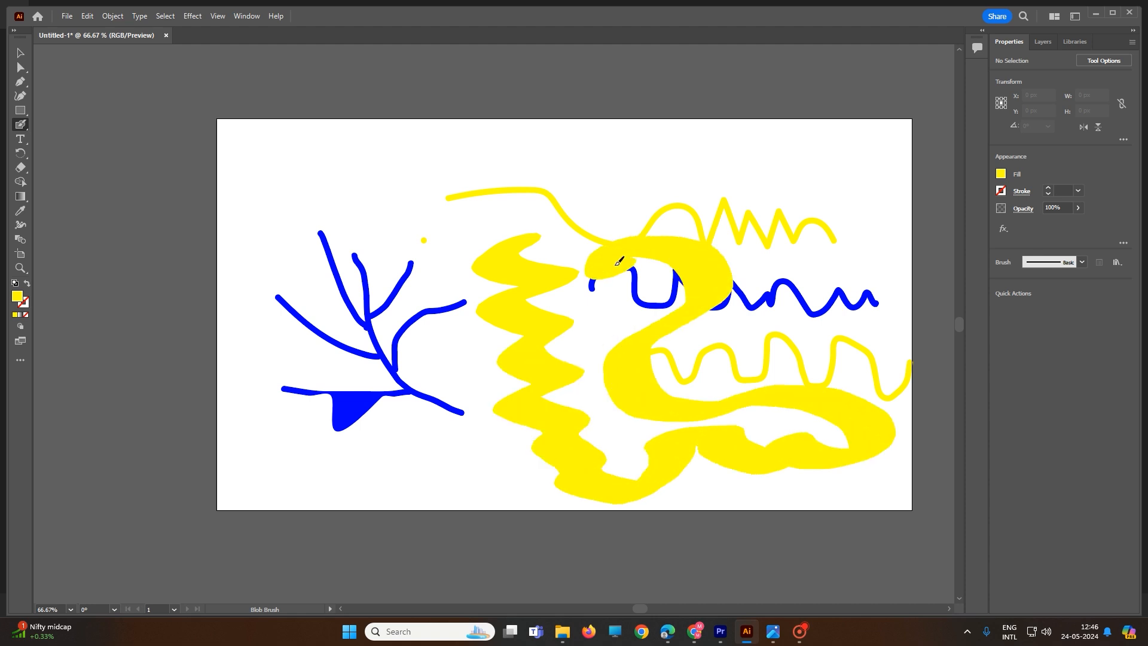
pyautogui.hotkey('shift', 'x')
# Switch the Blob Brush's size, angle and roundness from fixed to Random in the tool's options.
pyautogui.doubleClick(20, 125)
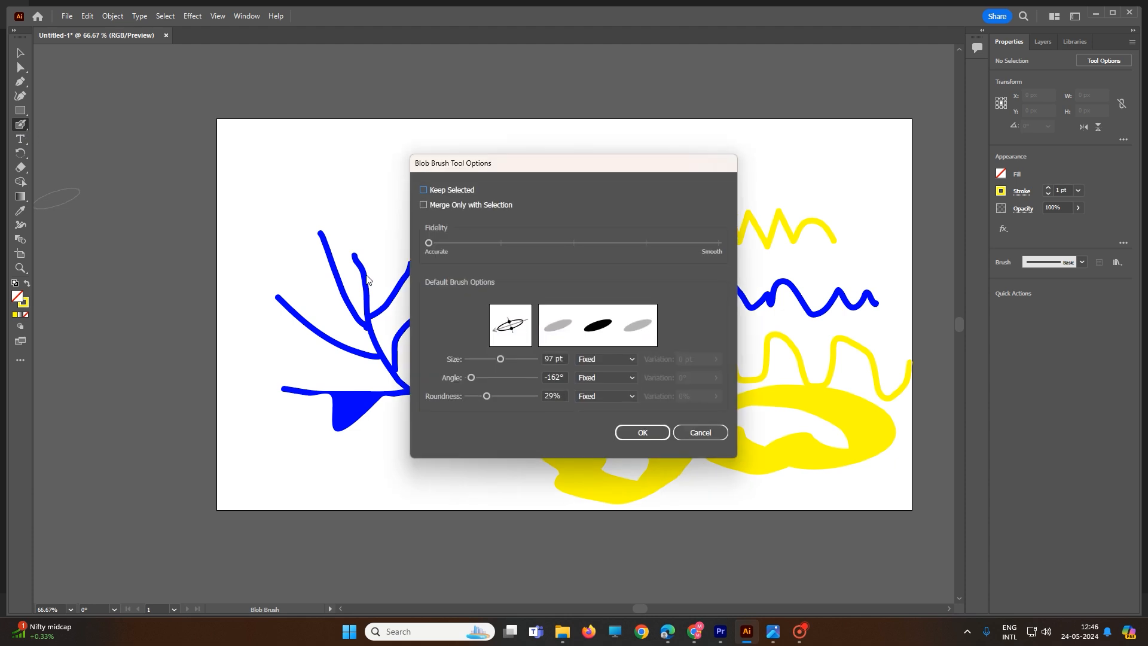
pyautogui.click(610, 360)
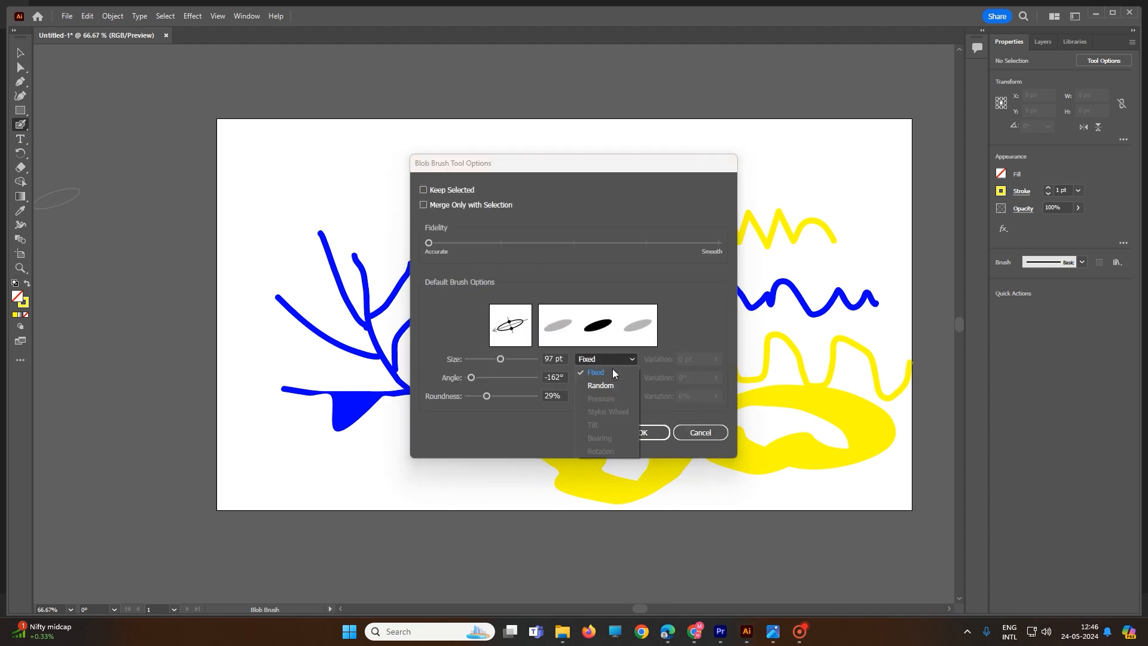
pyautogui.click(612, 369)
pyautogui.click(613, 382)
pyautogui.click(602, 404)
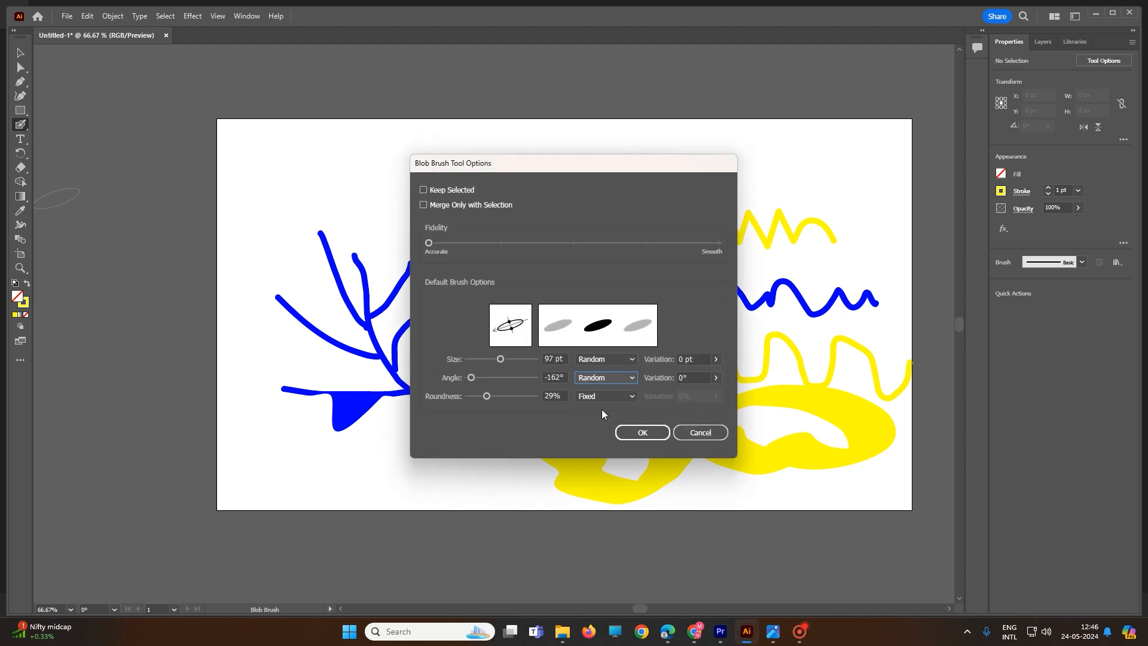
pyautogui.click(603, 398)
pyautogui.click(600, 422)
# Set the Blob Brush variations to 19 pt for size, 10° for angle and 14% for roundness.
pyautogui.click(709, 360)
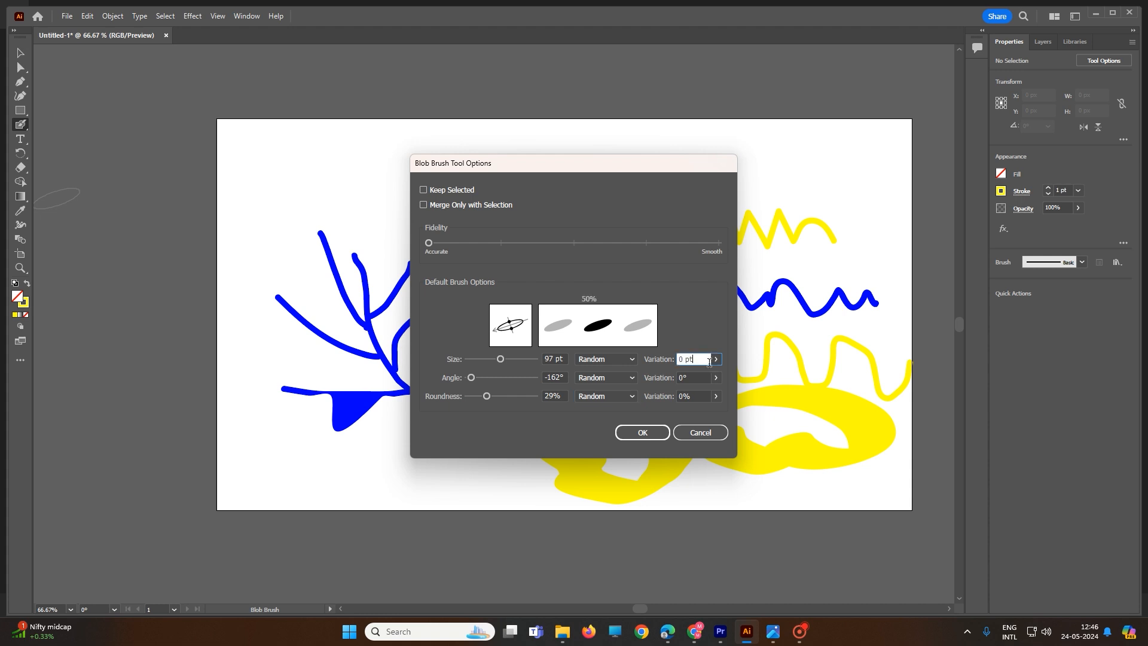
pyautogui.click(715, 358)
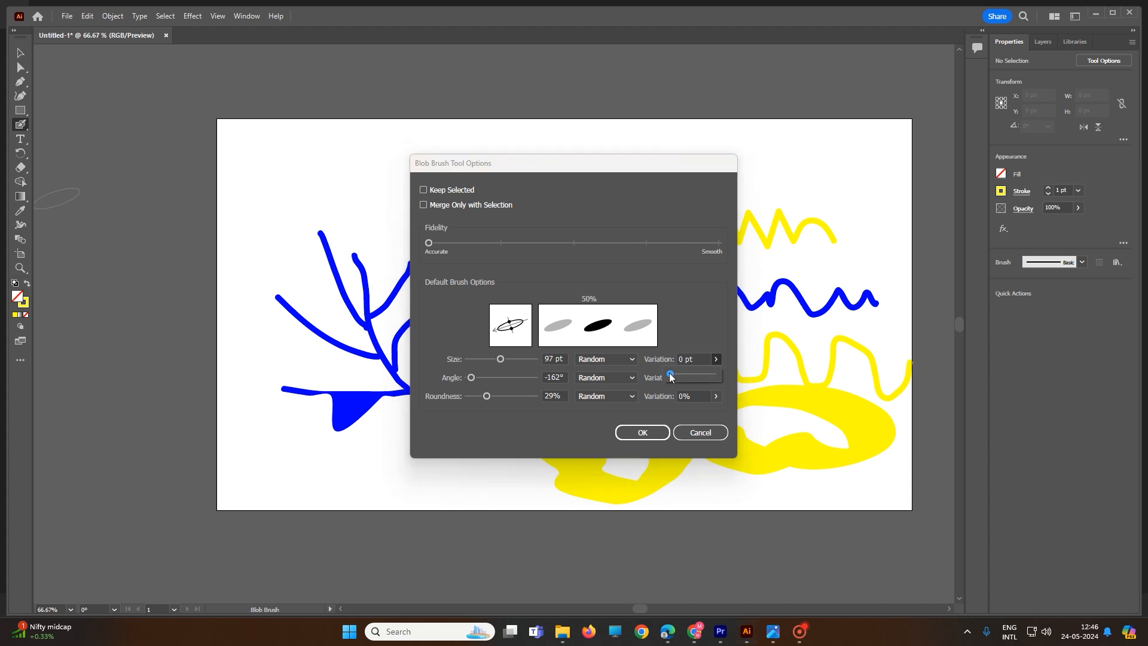
pyautogui.moveTo(673, 379); pyautogui.dragTo(679, 378)
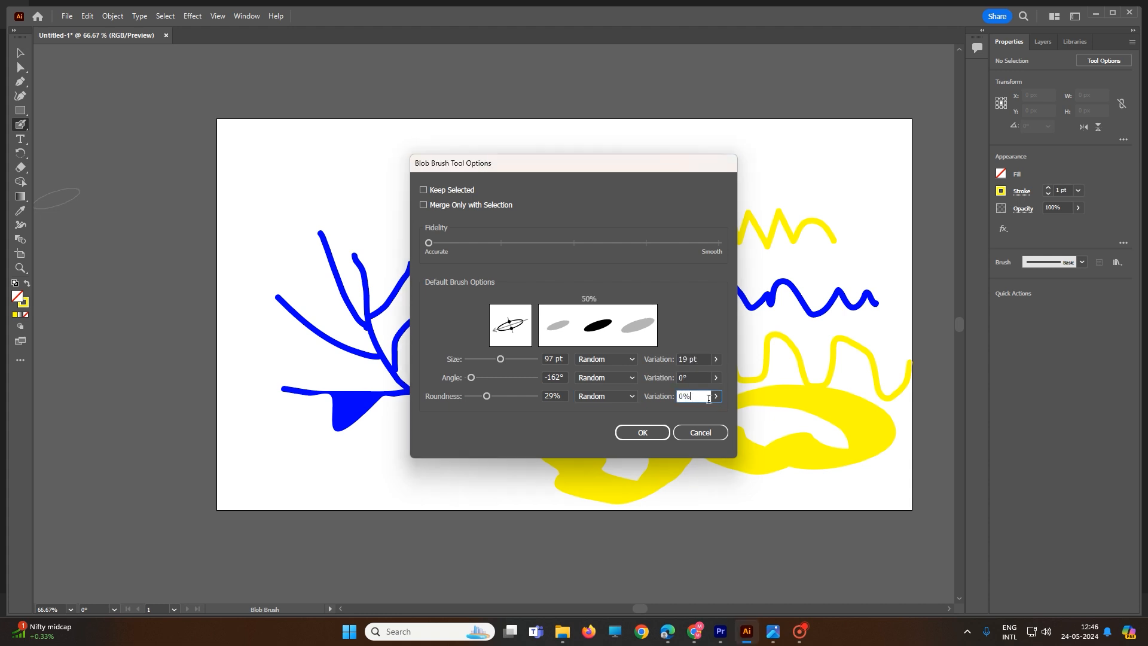
pyautogui.click(716, 396)
pyautogui.click(697, 378)
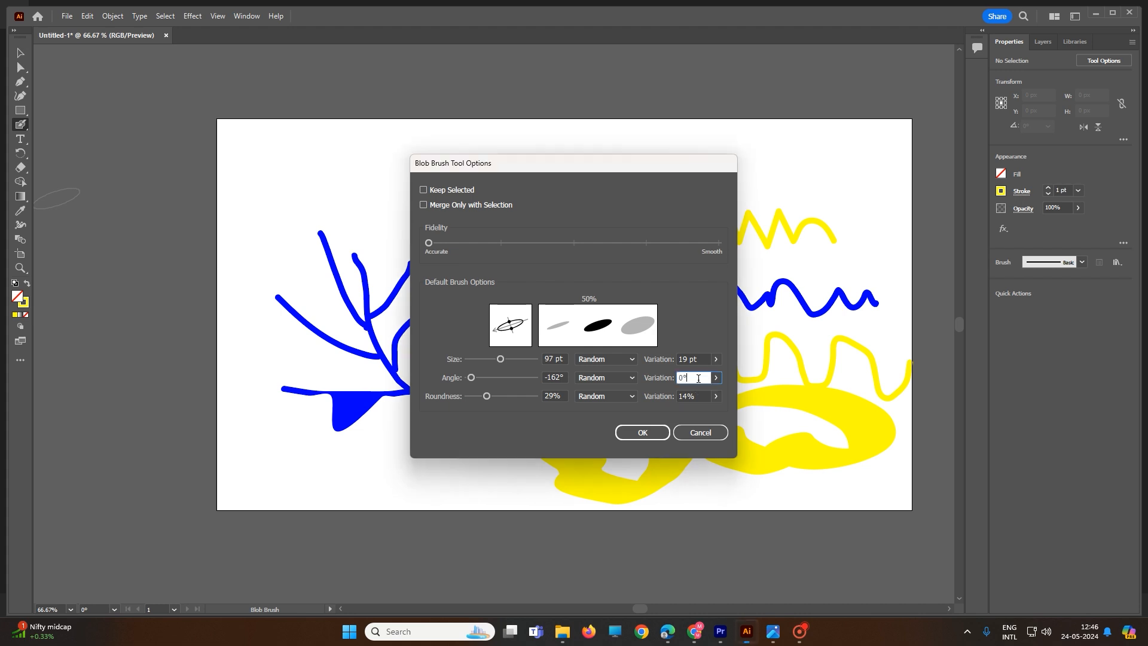
pyautogui.click(715, 377)
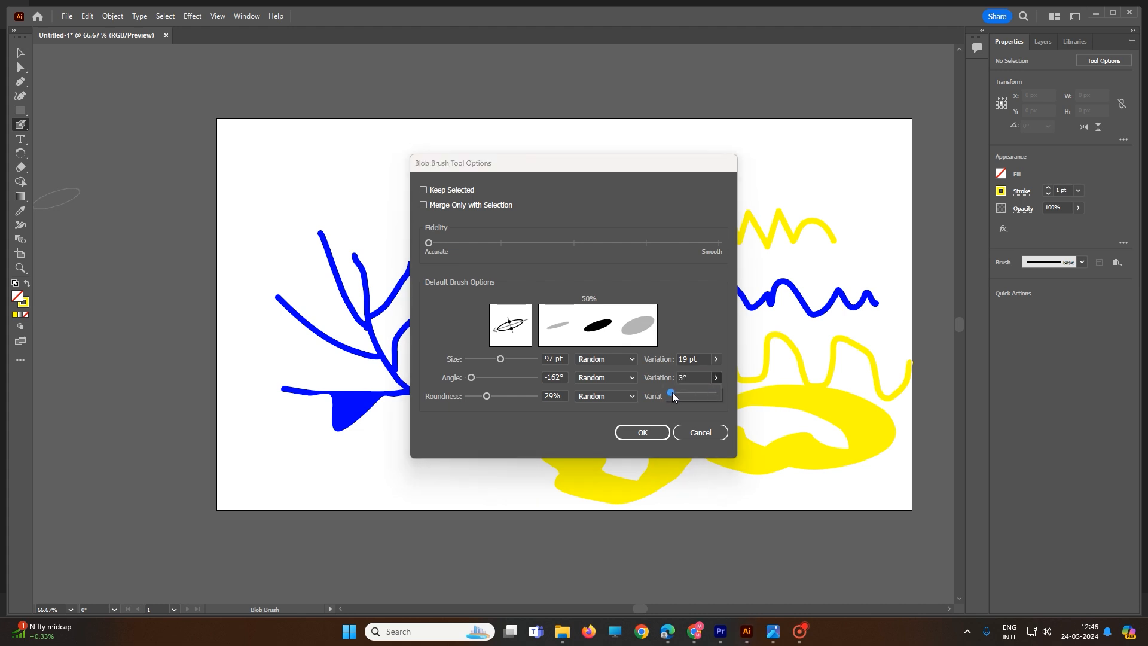
pyautogui.moveTo(672, 392); pyautogui.dragTo(673, 392)
pyautogui.click(658, 433)
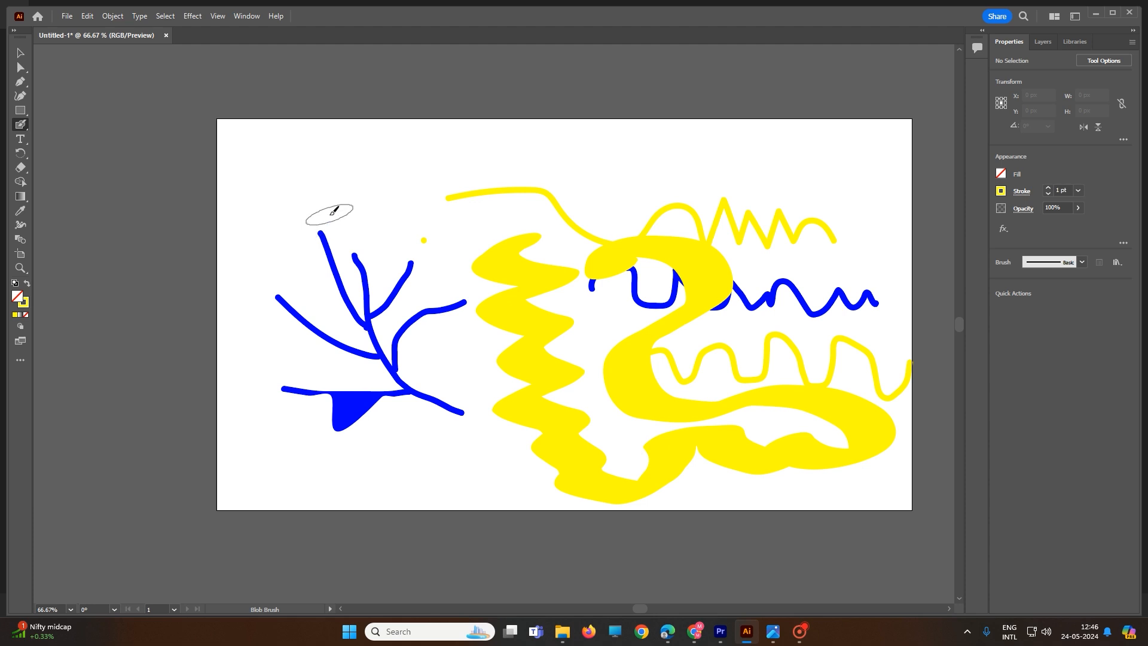
# Resize the Blob Brush tip directly on the canvas to 67 pt.
pyautogui.press(']')
pyautogui.press(']')
pyautogui.press(']')
pyautogui.press(']')
pyautogui.press(']')
pyautogui.press(']')
pyautogui.press(']')
pyautogui.press(']')
pyautogui.press(']')
pyautogui.press(']')
pyautogui.press(']')
pyautogui.press(']')
pyautogui.press(']')
pyautogui.press(']')
pyautogui.press(']')
pyautogui.press(']')
pyautogui.press(']')
pyautogui.press(']')
pyautogui.press(']')
pyautogui.press(']')
pyautogui.press('[')
pyautogui.press('[')
pyautogui.press('[')
pyautogui.press('[')
# Delete all unlocked artwork, including the yellow strokes, the blue wave and the tree's wedge-shaped branch.
pyautogui.click(20, 53)
pyautogui.moveTo(237, 129)
pyautogui.mouseDown()
pyautogui.moveTo(487, 477)
pyautogui.moveTo(1007, 586)
pyautogui.mouseUp()
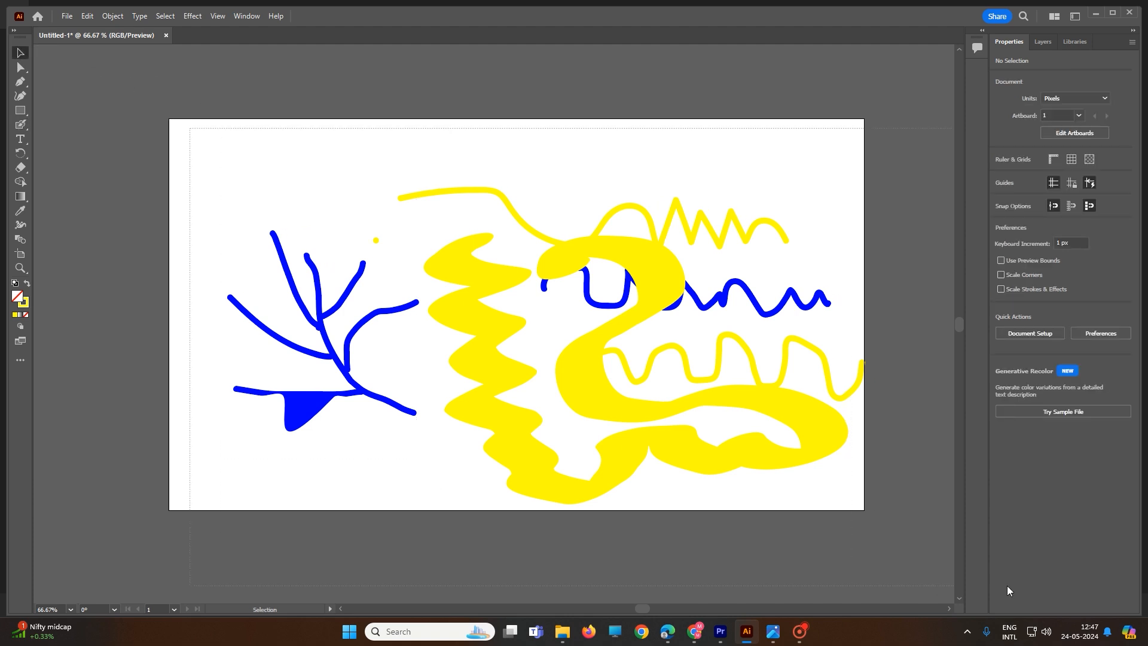
pyautogui.press('Delete')
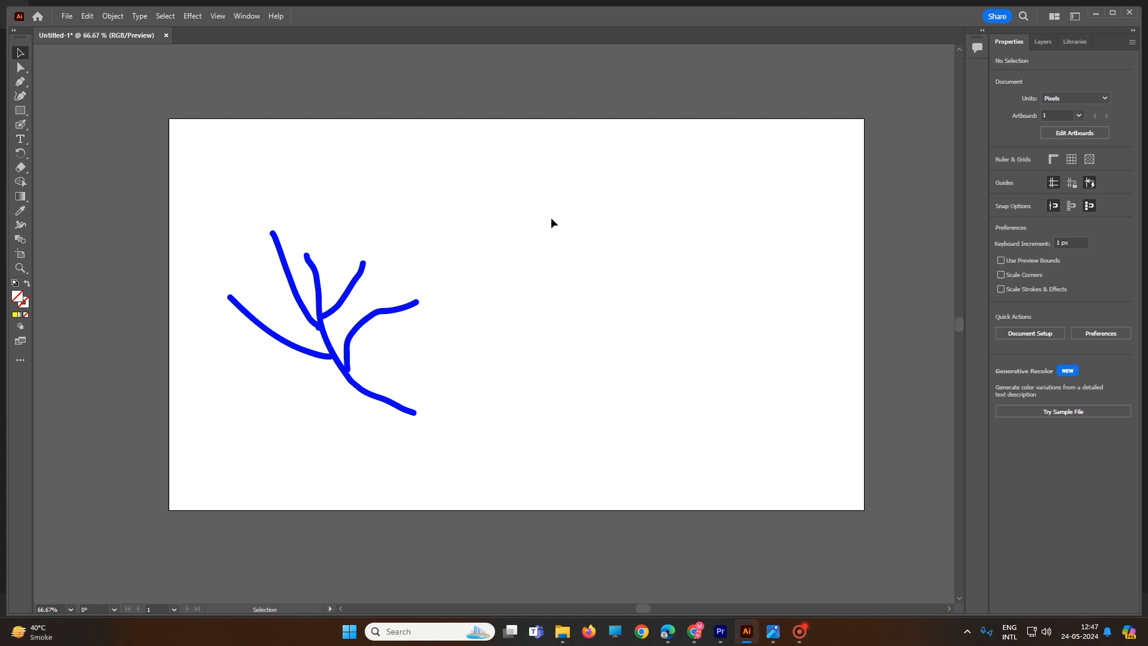
# Choose an orange fill and paint a long winding Blob Brush stroke beside the tree and a zigzag overlapping it.
pyautogui.click(21, 124)
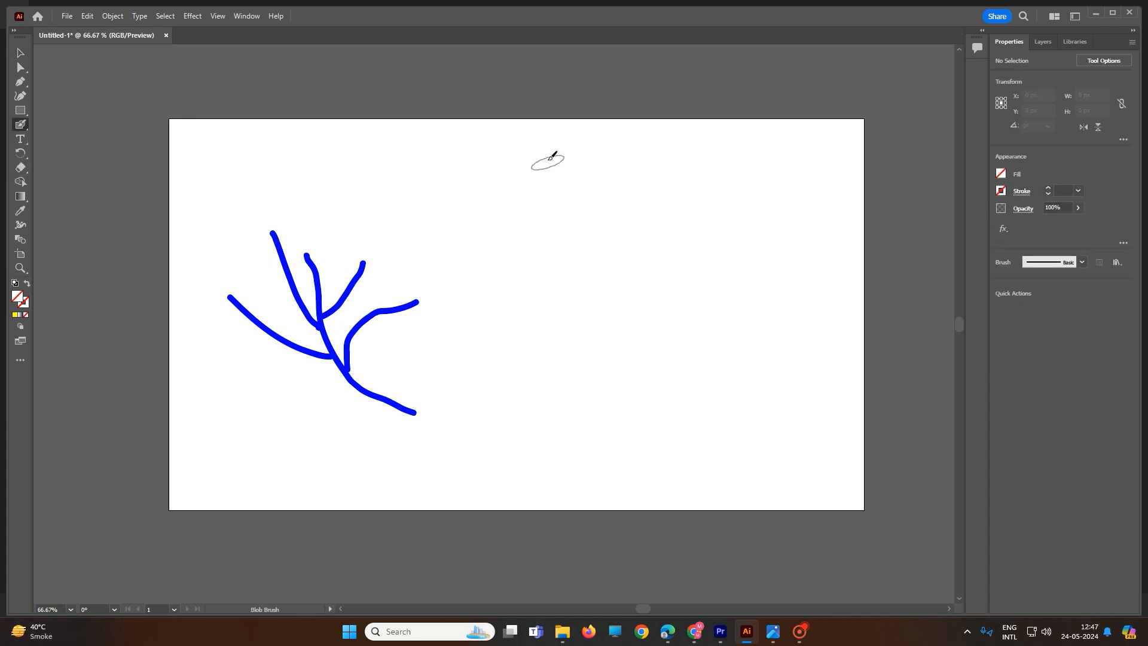
pyautogui.click(1001, 174)
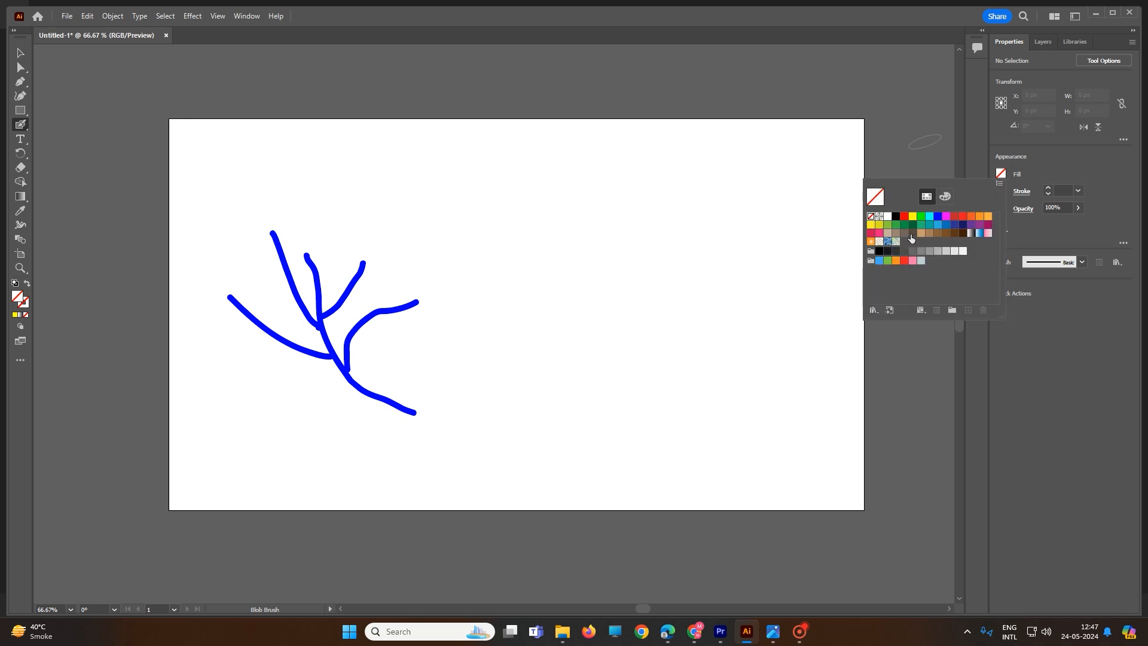
pyautogui.click(896, 261)
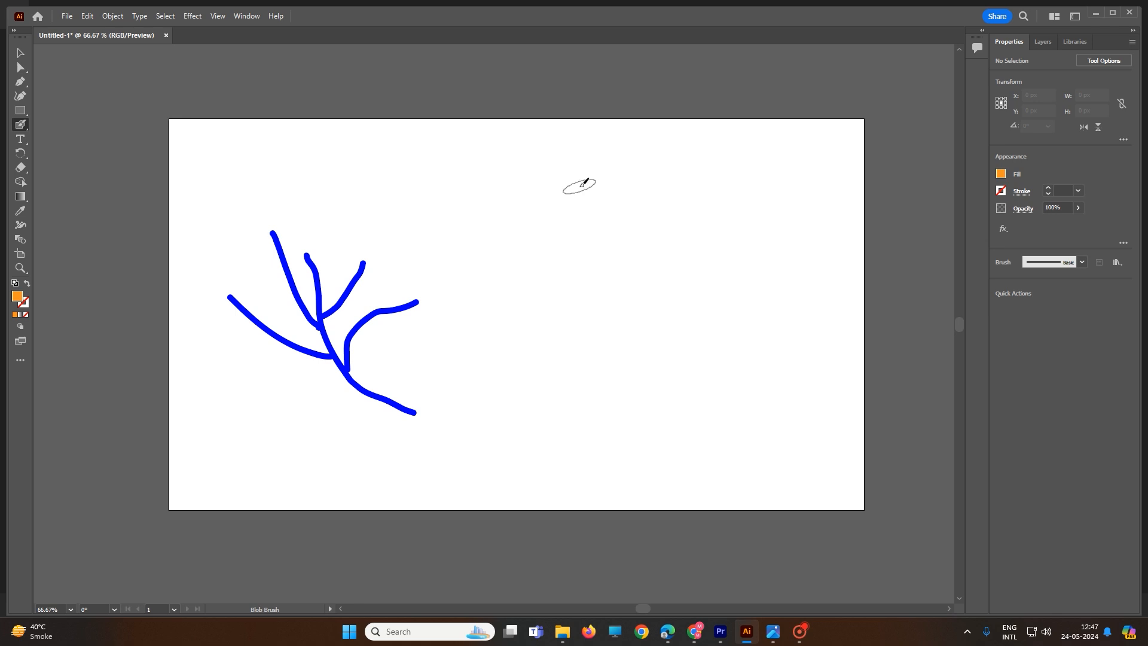
pyautogui.moveTo(588, 184)
pyautogui.mouseDown()
pyautogui.moveTo(522, 204)
pyautogui.moveTo(635, 213)
pyautogui.moveTo(548, 290)
pyautogui.moveTo(646, 308)
pyautogui.moveTo(544, 358)
pyautogui.moveTo(643, 398)
pyautogui.moveTo(611, 466)
pyautogui.moveTo(709, 469)
pyautogui.moveTo(761, 264)
pyautogui.moveTo(812, 396)
pyautogui.moveTo(755, 422)
pyautogui.moveTo(778, 461)
pyautogui.moveTo(836, 462)
pyautogui.moveTo(779, 490)
pyautogui.moveTo(655, 498)
pyautogui.moveTo(534, 468)
pyautogui.moveTo(476, 384)
pyautogui.mouseUp()
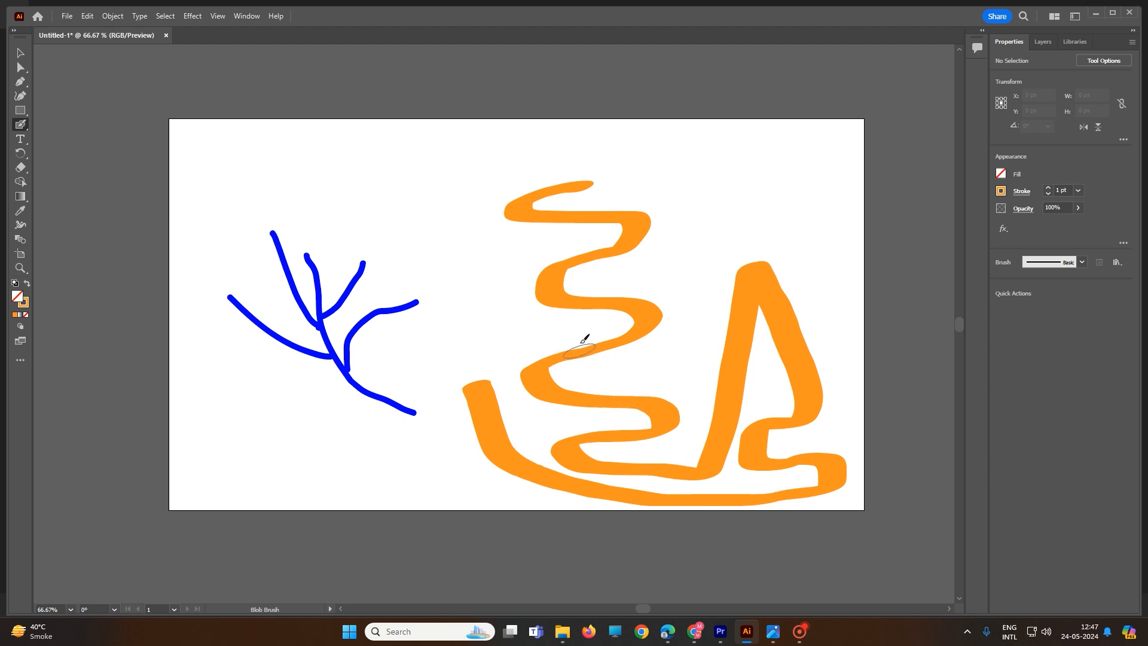
pyautogui.moveTo(419, 163)
pyautogui.mouseDown()
pyautogui.moveTo(389, 165)
pyautogui.moveTo(449, 198)
pyautogui.moveTo(444, 261)
pyautogui.moveTo(526, 342)
pyautogui.moveTo(392, 420)
pyautogui.mouseUp()
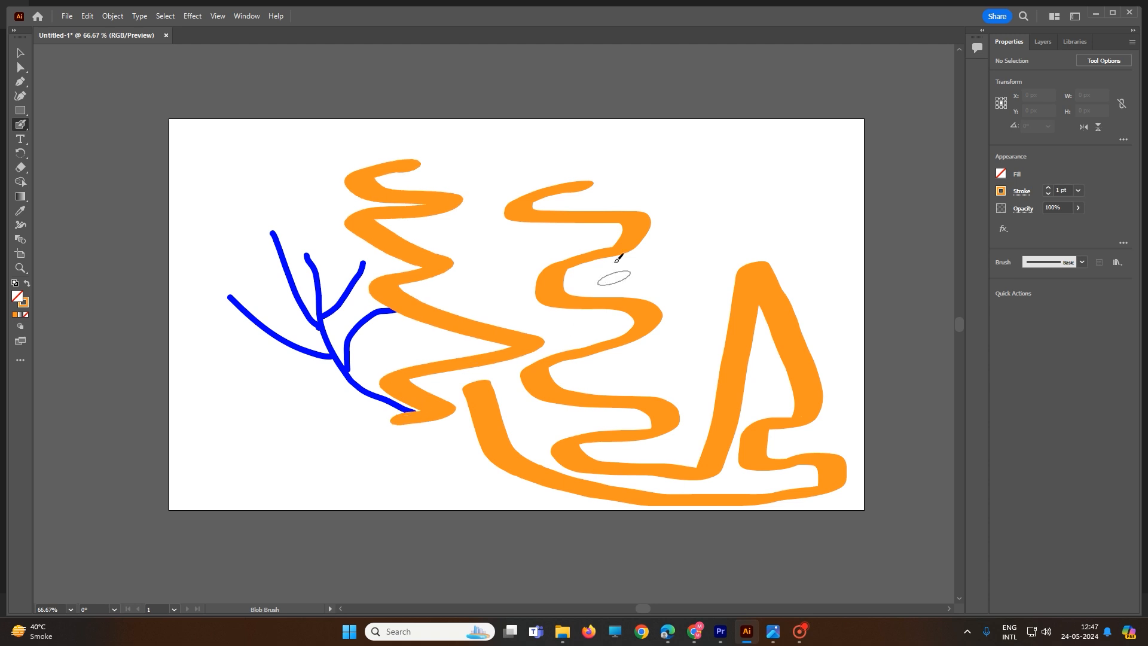
# Reduce the Blob Brush's angle variation to 1° and paint more orange zigzag and curved strokes over the existing ones.
pyautogui.doubleClick(15, 126)
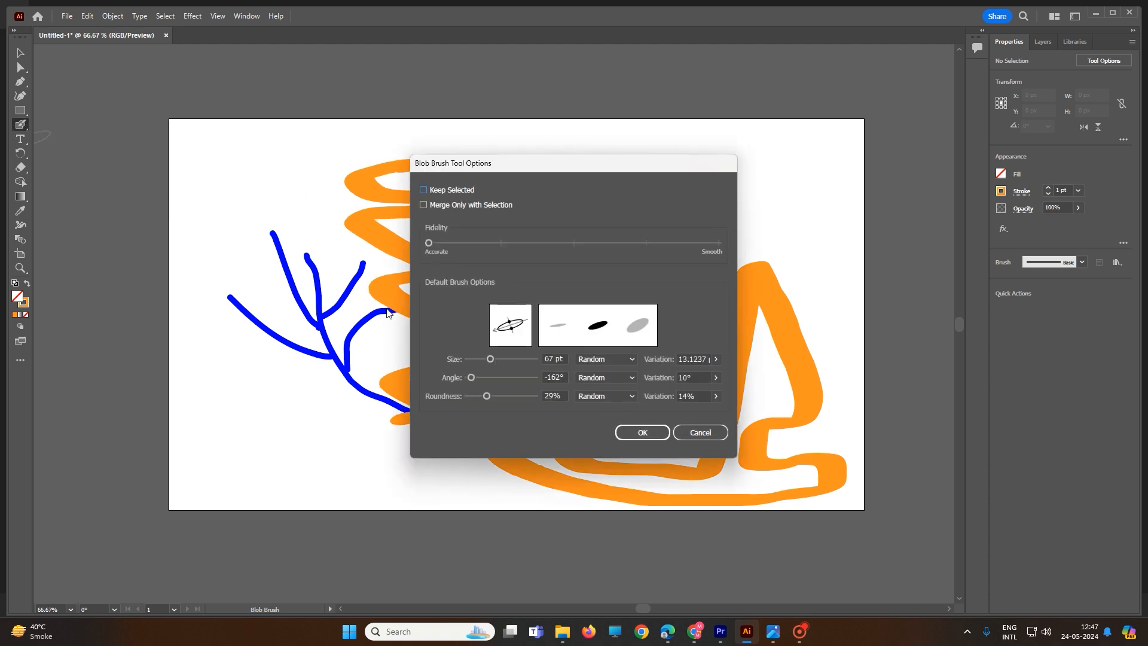
pyautogui.doubleClick(700, 377)
pyautogui.write('1')
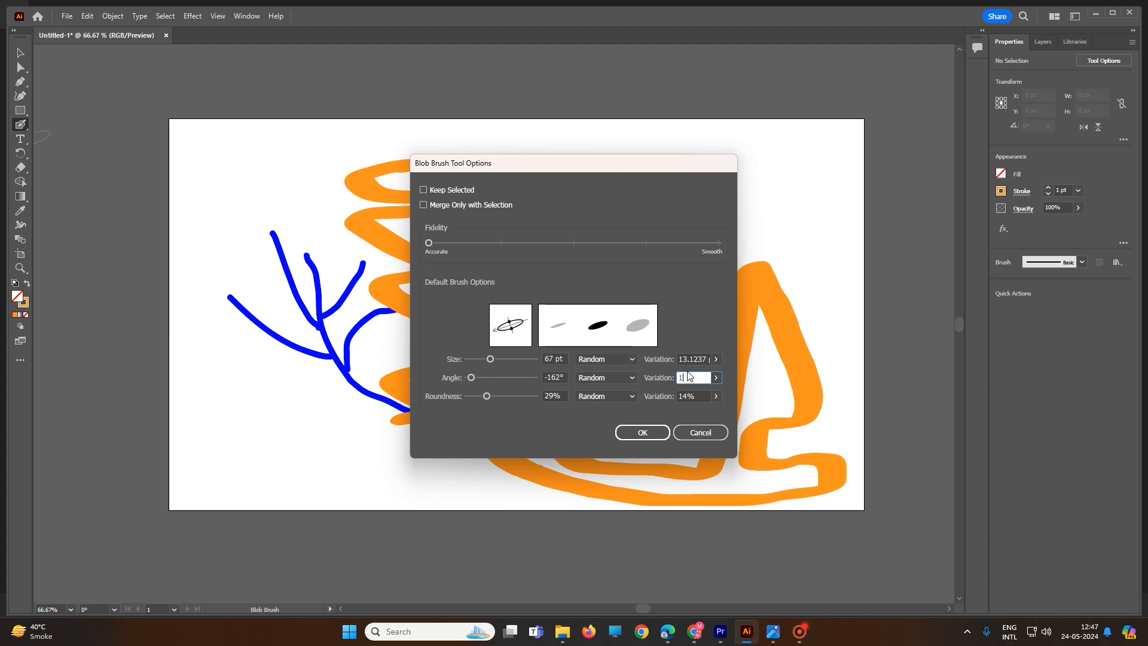
pyautogui.click(628, 432)
pyautogui.moveTo(734, 167)
pyautogui.mouseDown()
pyautogui.moveTo(683, 192)
pyautogui.moveTo(660, 228)
pyautogui.moveTo(720, 256)
pyautogui.moveTo(671, 376)
pyautogui.moveTo(712, 445)
pyautogui.moveTo(454, 370)
pyautogui.moveTo(487, 328)
pyautogui.moveTo(561, 407)
pyautogui.moveTo(602, 358)
pyautogui.mouseUp()
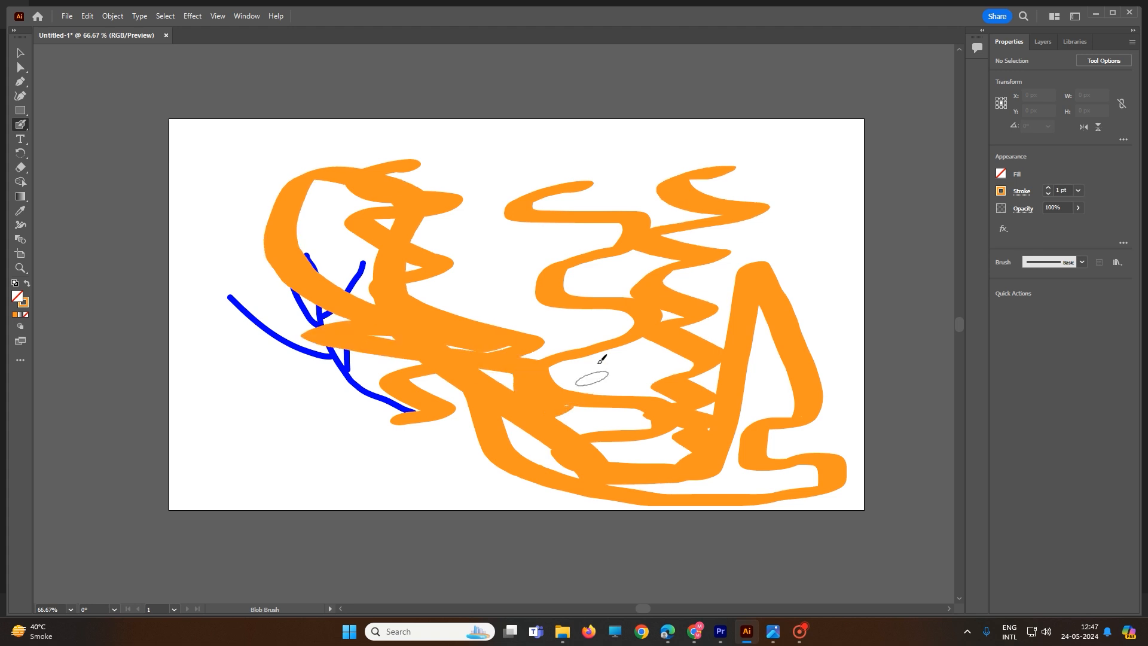
# Set the Blob Brush's size and angle to Fixed and paint more orange winding strokes across and around the artboard.
pyautogui.doubleClick(21, 126)
pyautogui.click(627, 361)
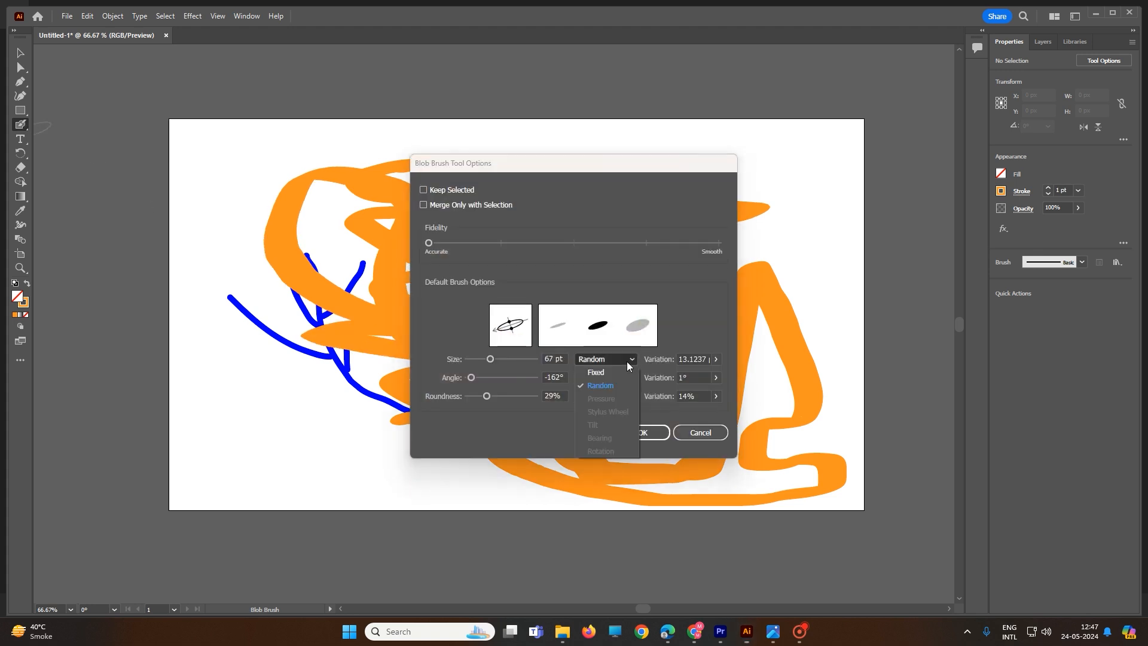
pyautogui.click(612, 374)
pyautogui.click(621, 379)
pyautogui.click(622, 390)
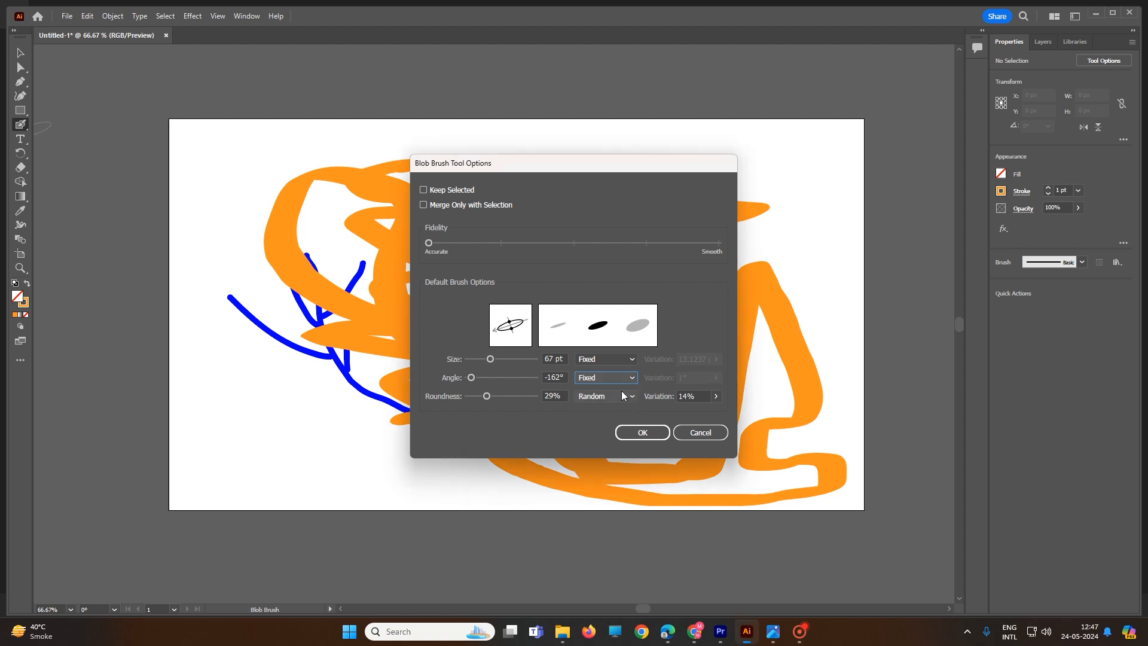
pyautogui.click(642, 432)
pyautogui.moveTo(509, 163)
pyautogui.mouseDown()
pyautogui.moveTo(464, 177)
pyautogui.moveTo(487, 251)
pyautogui.moveTo(580, 302)
pyautogui.moveTo(561, 386)
pyautogui.moveTo(506, 441)
pyautogui.mouseUp()
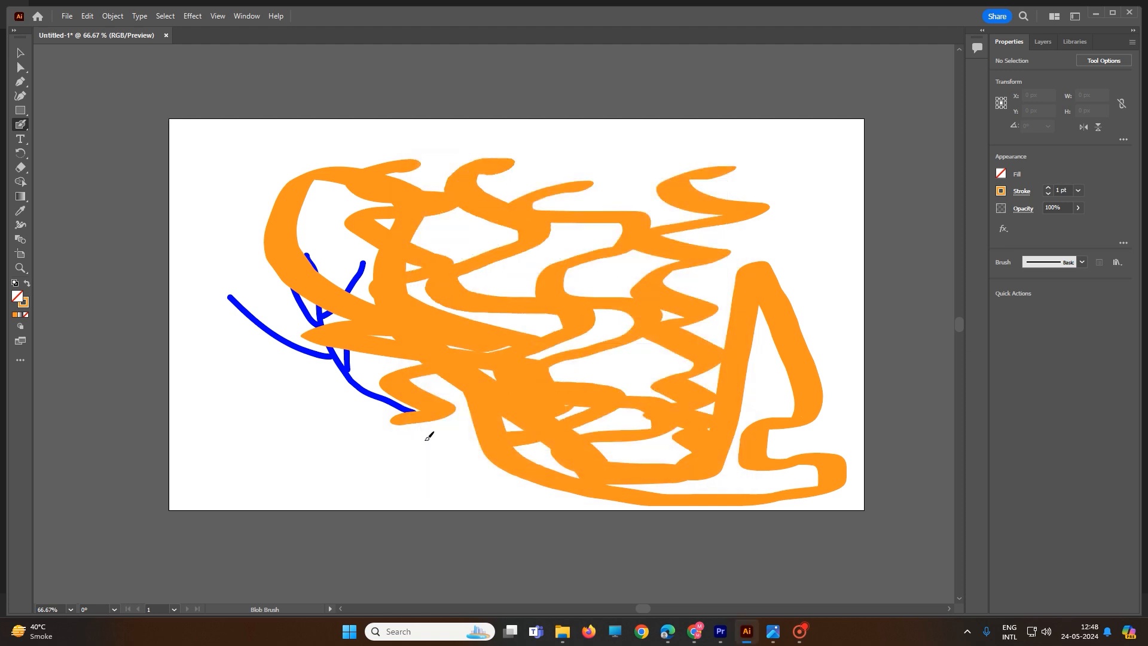
pyautogui.moveTo(427, 439)
pyautogui.mouseDown()
pyautogui.moveTo(269, 420)
pyautogui.moveTo(198, 270)
pyautogui.moveTo(194, 173)
pyautogui.moveTo(161, 198)
pyautogui.moveTo(318, 141)
pyautogui.moveTo(428, 163)
pyautogui.moveTo(605, 153)
pyautogui.moveTo(859, 199)
pyautogui.moveTo(834, 185)
pyautogui.moveTo(835, 362)
pyautogui.mouseUp()
# Delete all the orange strokes.
pyautogui.click(21, 55)
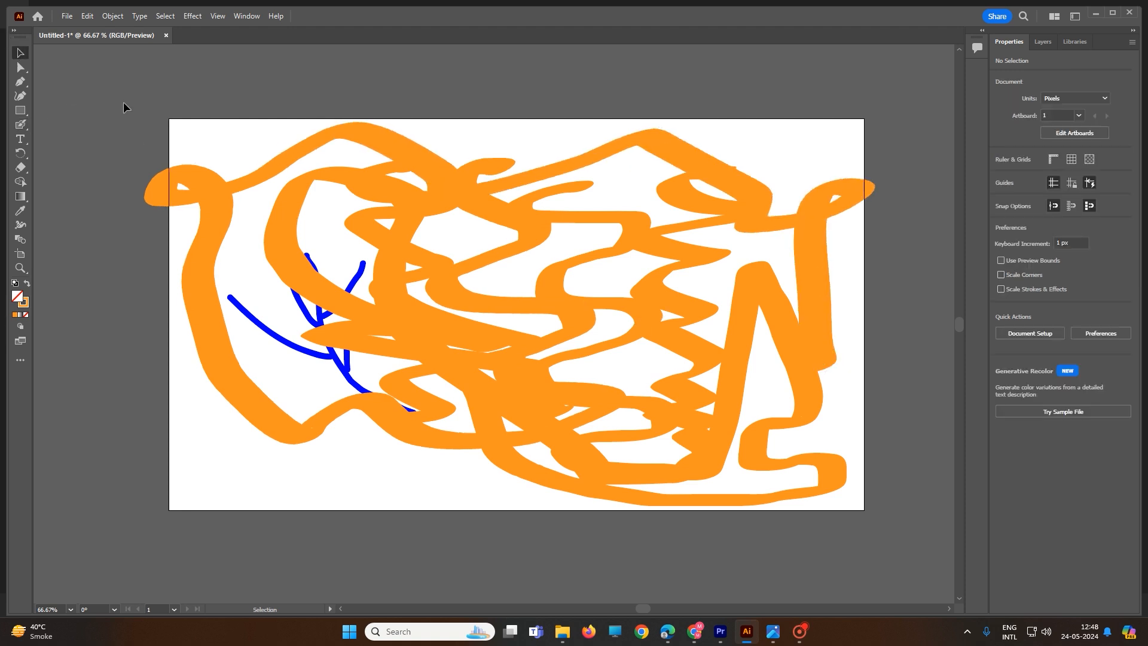
pyautogui.moveTo(123, 101)
pyautogui.mouseDown()
pyautogui.moveTo(707, 608)
pyautogui.moveTo(1022, 580)
pyautogui.moveTo(1029, 569)
pyautogui.mouseUp()
pyautogui.press('Delete')
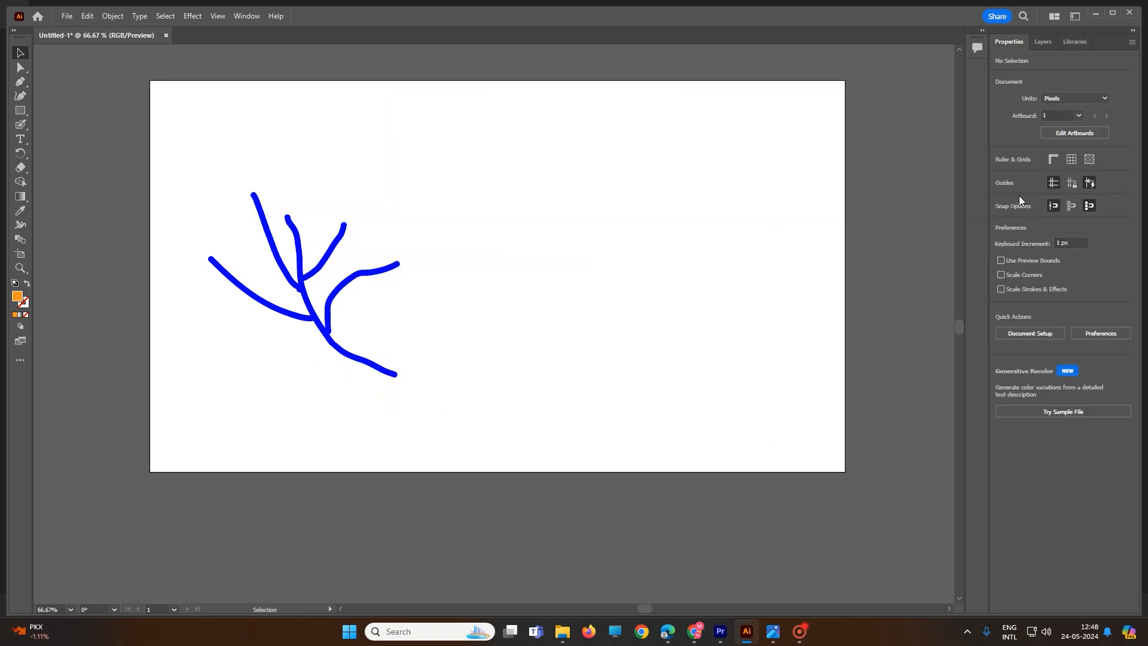
# Unlock the blue tree path in Layer 1 and delete it to empty the artboard.
pyautogui.click(1042, 41)
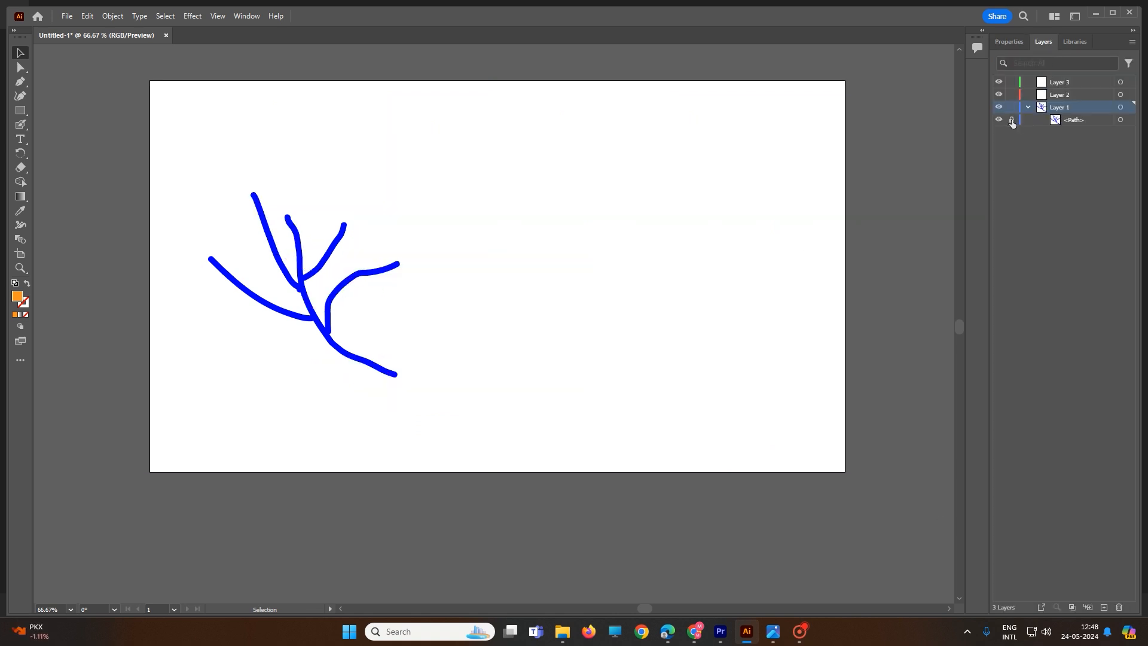
pyautogui.moveTo(146, 130); pyautogui.dragTo(512, 498)
pyautogui.press('Delete')
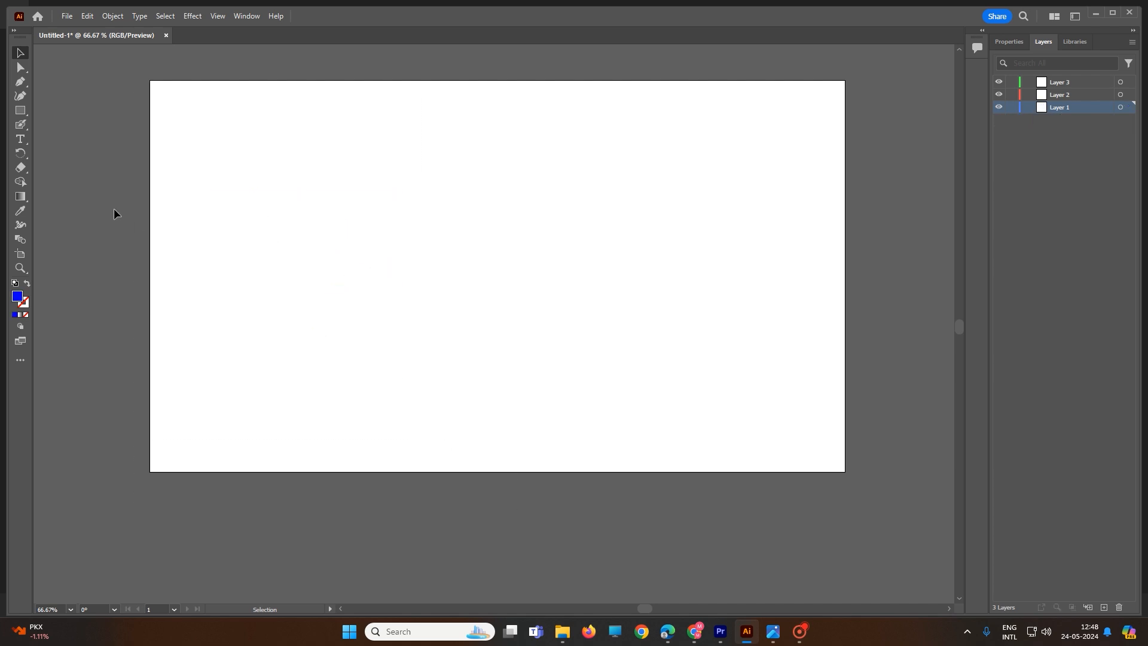
# Review the Blob Brush tool's options and close them without changes.
pyautogui.doubleClick(19, 125)
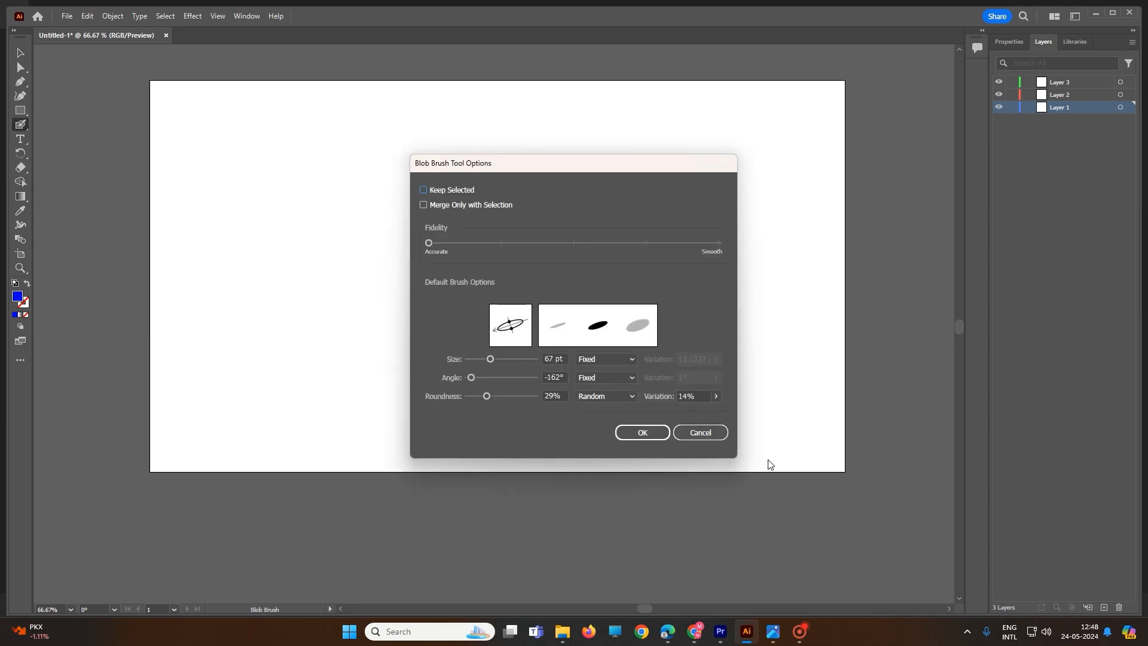
pyautogui.click(714, 434)
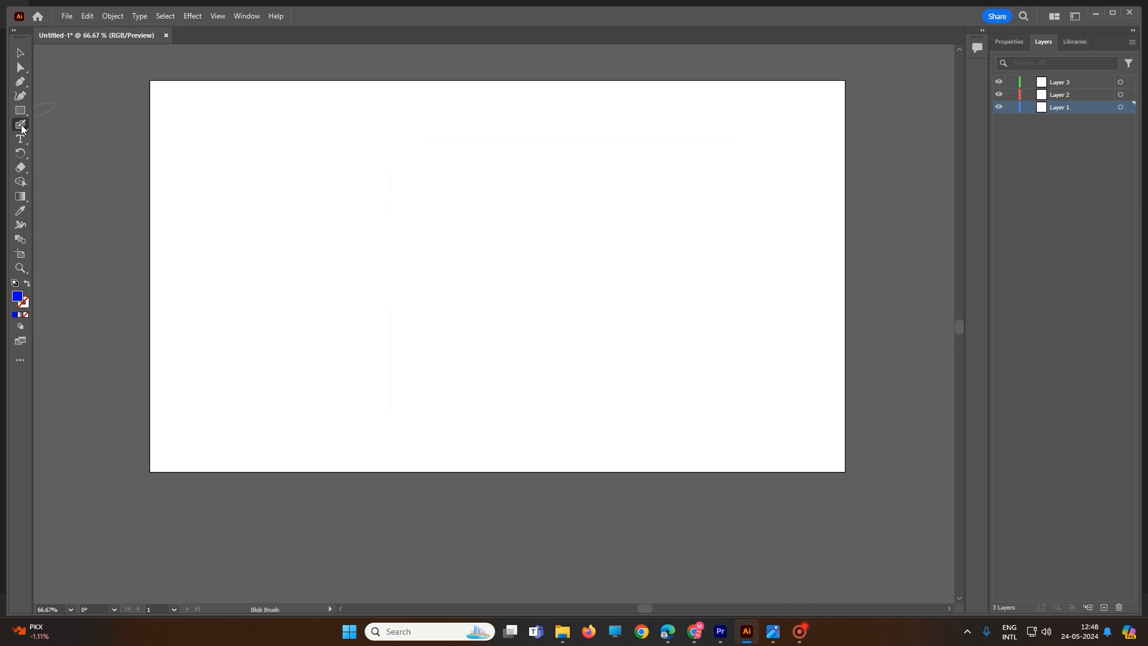
# Draw an irregular blue filled path with the Pen tool in the artboard's upper-left area, with a curved first segment and straight ones after it.
pyautogui.click(24, 127)
pyautogui.click(53, 152)
pyautogui.click(20, 97)
pyautogui.click(22, 81)
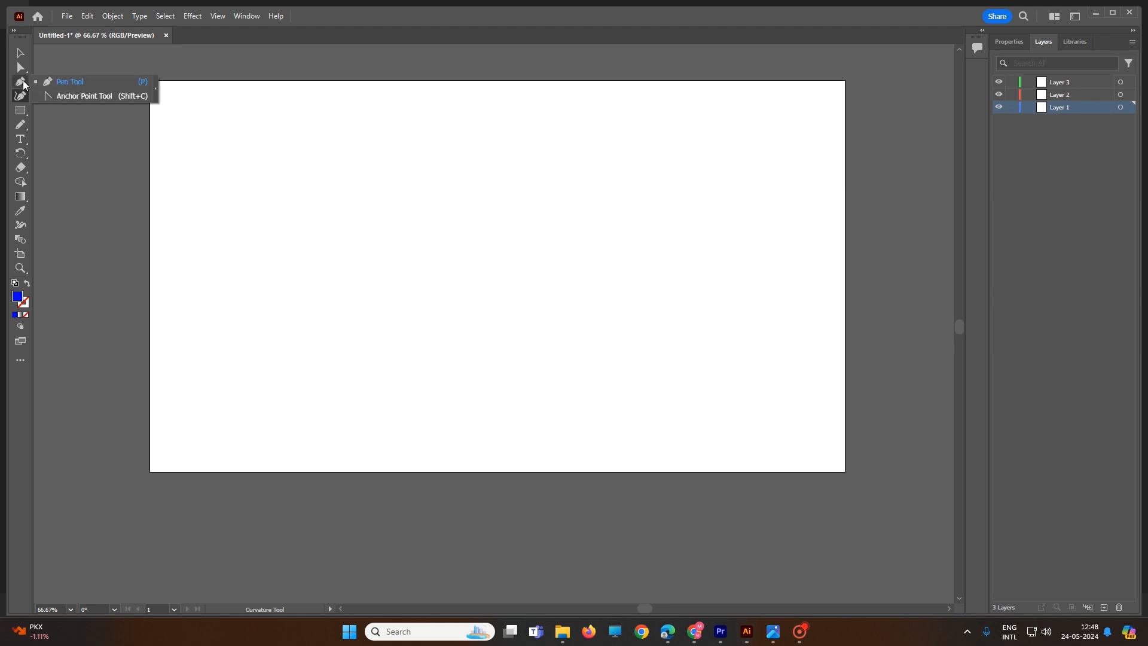
pyautogui.click(66, 82)
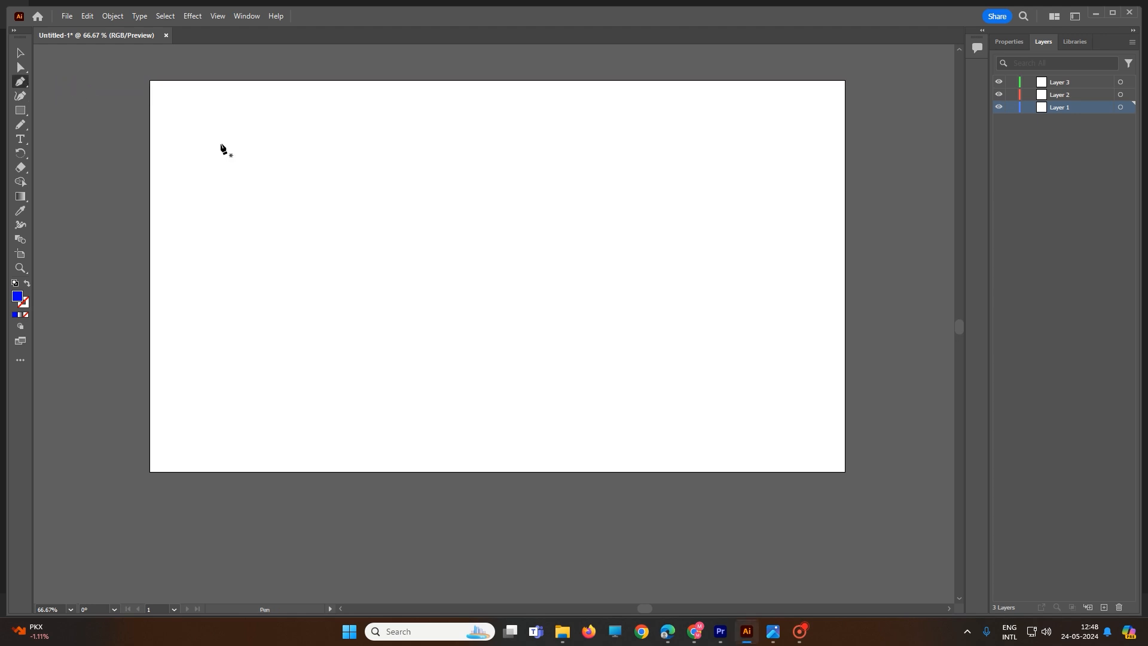
pyautogui.moveTo(407, 187); pyautogui.dragTo(458, 227)
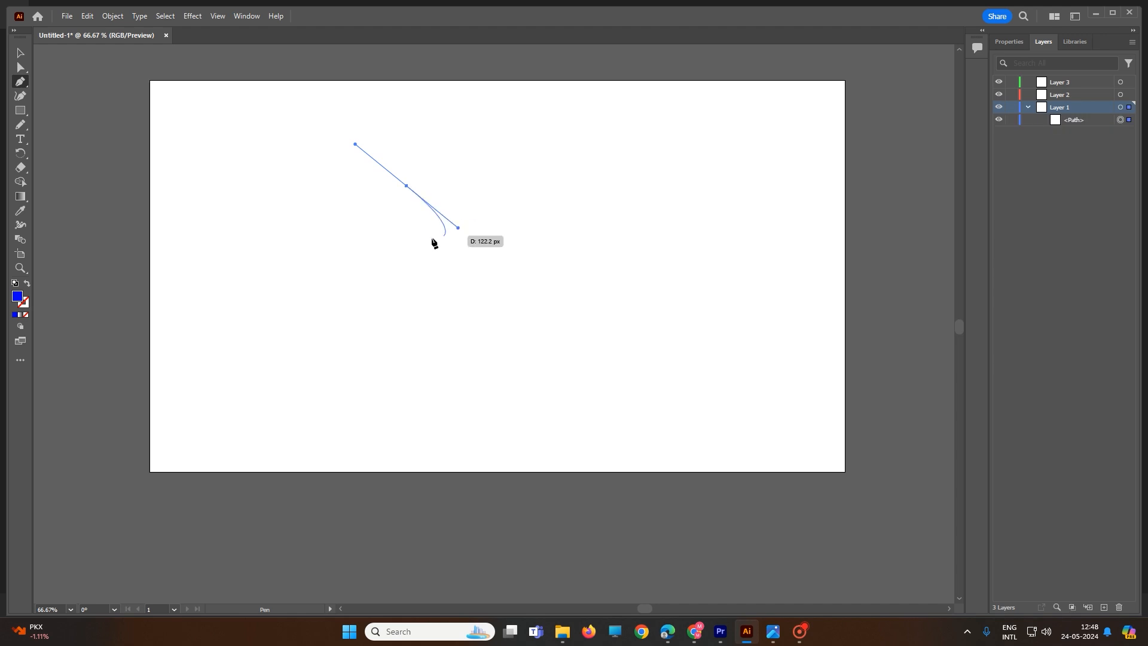
pyautogui.click(374, 235)
pyautogui.click(332, 180)
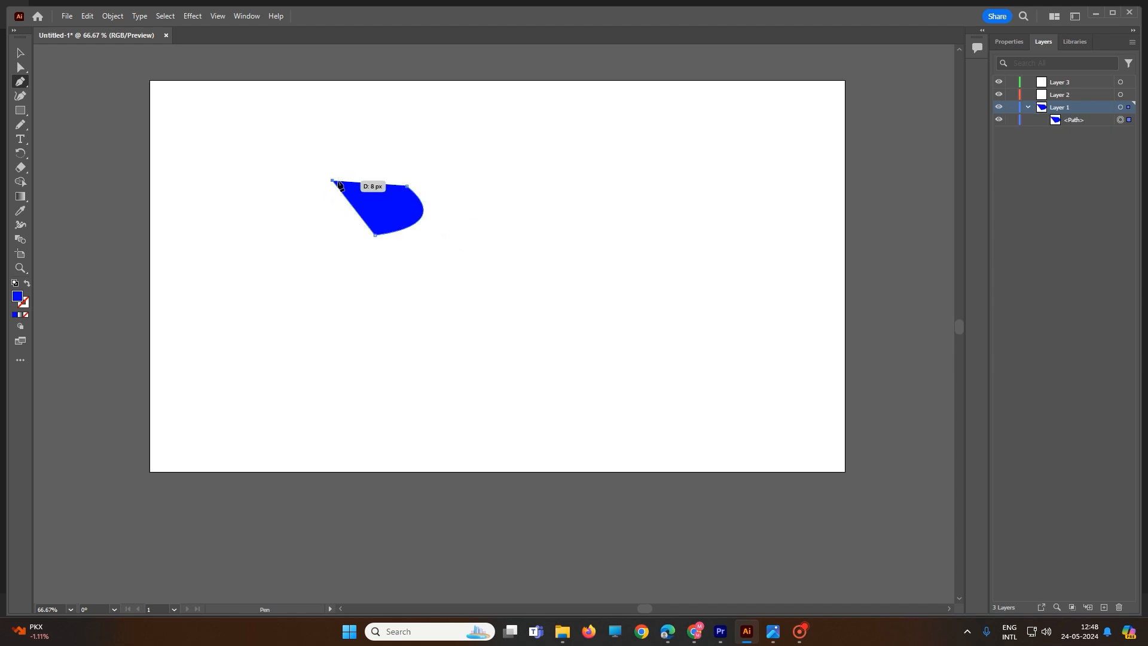
pyautogui.click(372, 161)
pyautogui.click(424, 176)
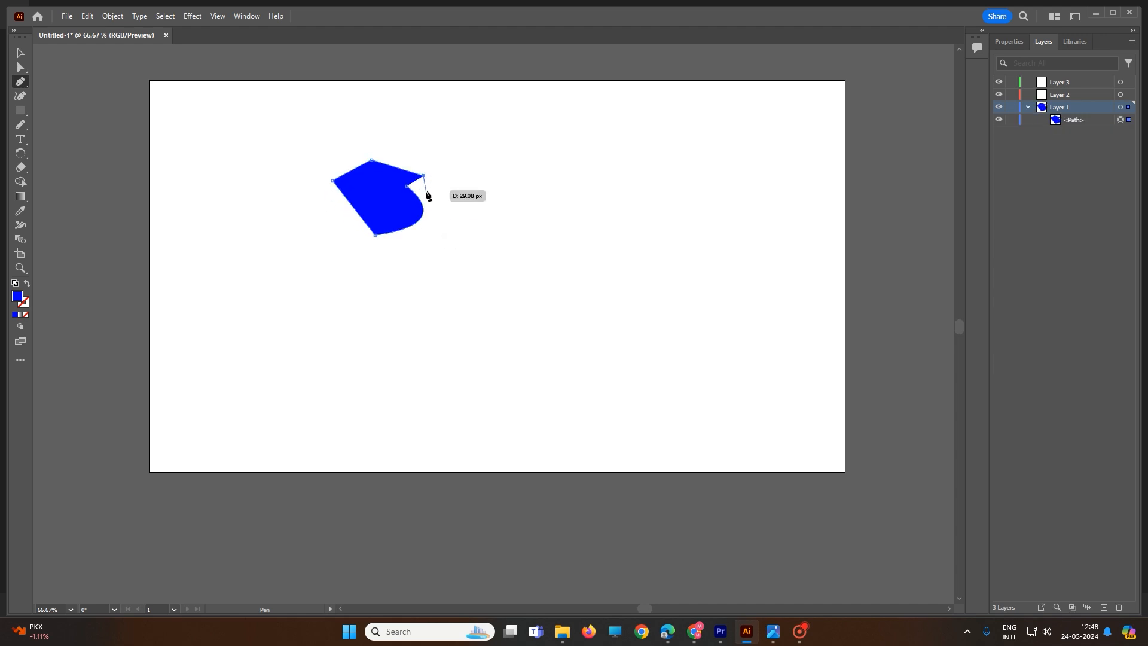
pyautogui.click(432, 208)
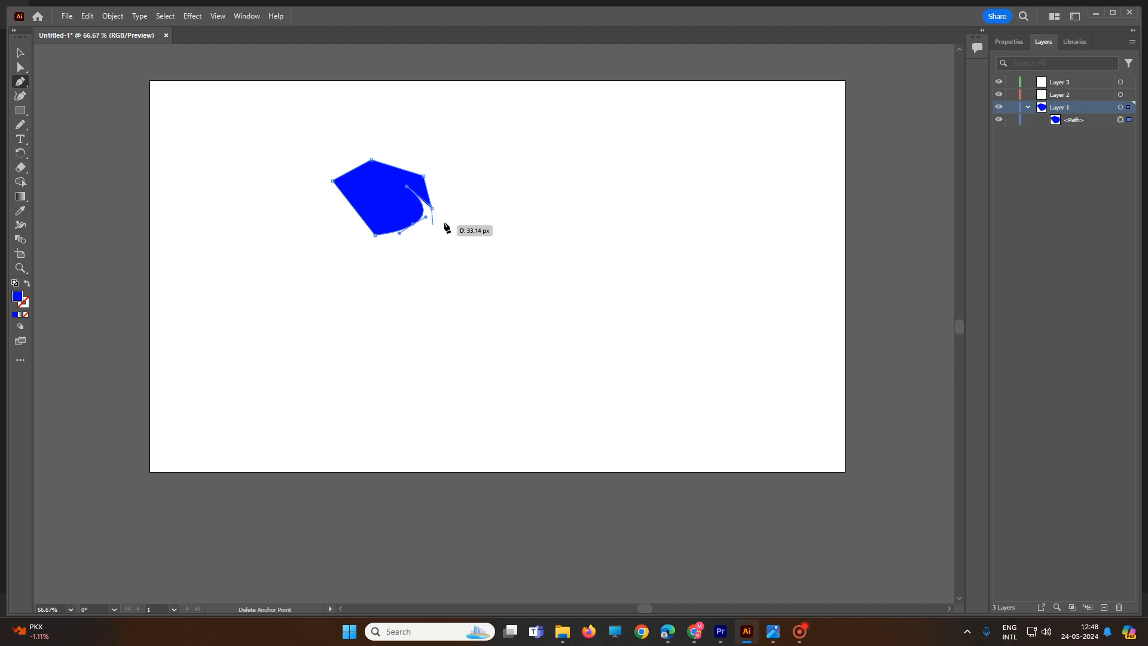
pyautogui.click(453, 240)
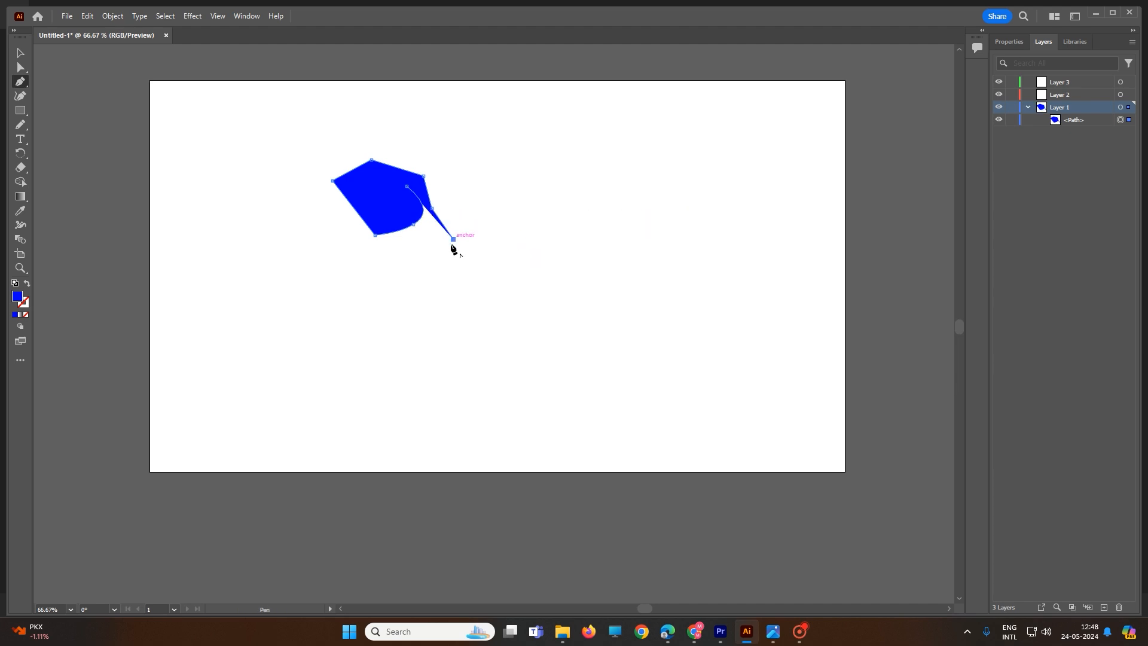
pyautogui.click(392, 263)
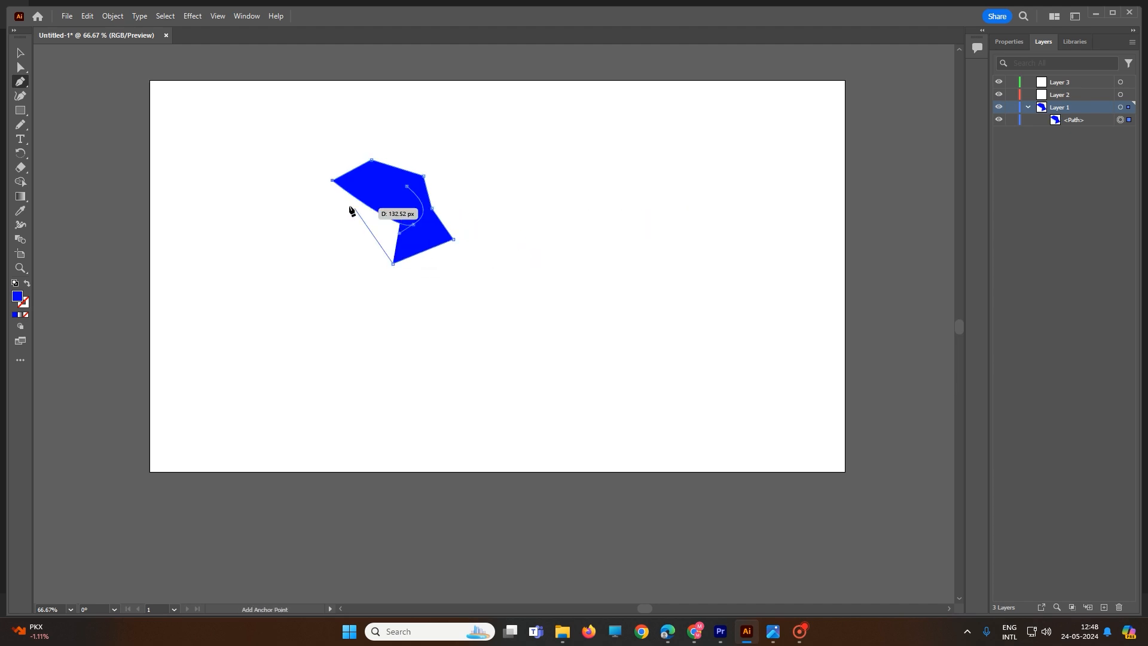
pyautogui.click(330, 179)
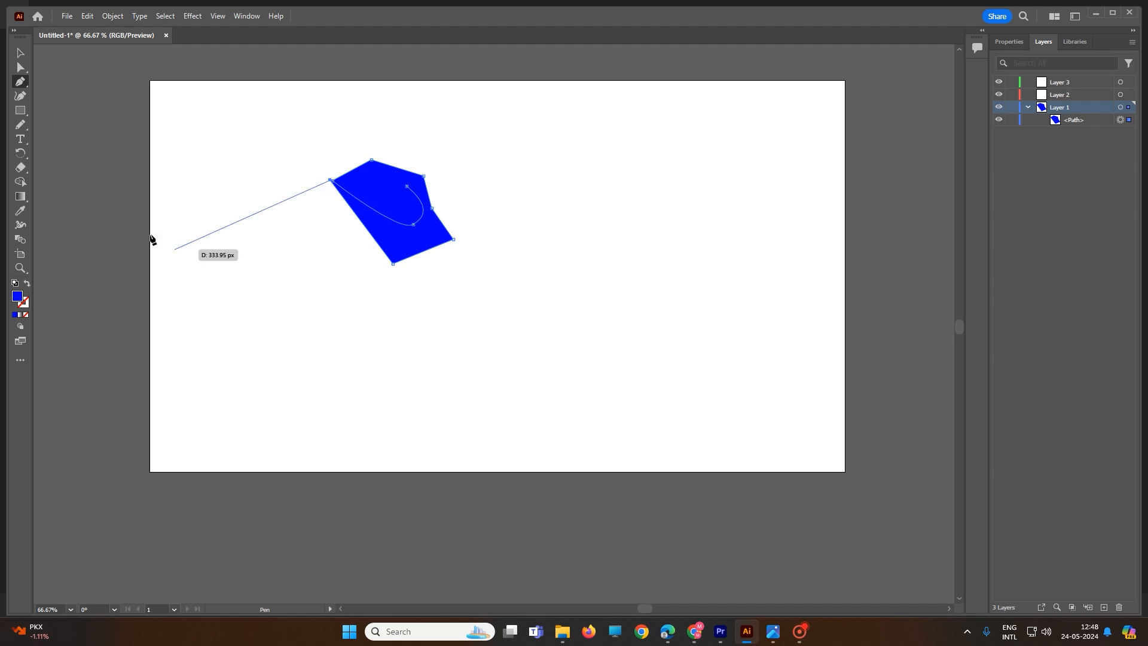
pyautogui.click(290, 190)
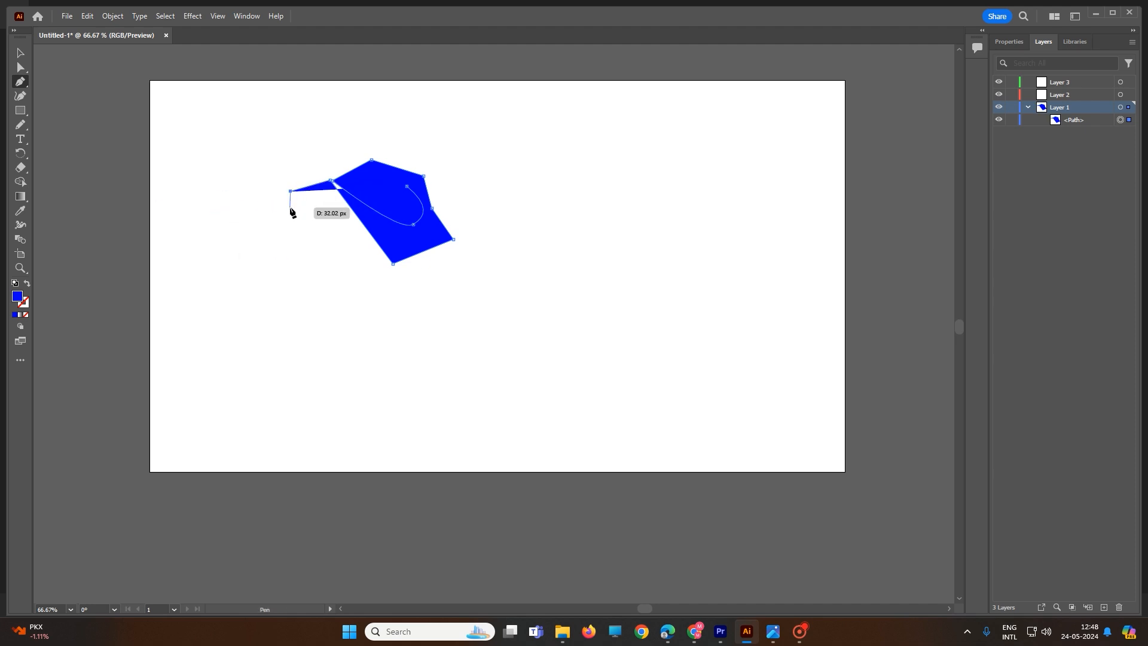
pyautogui.press('Escape')
pyautogui.hotkey('alt', 'Tab')
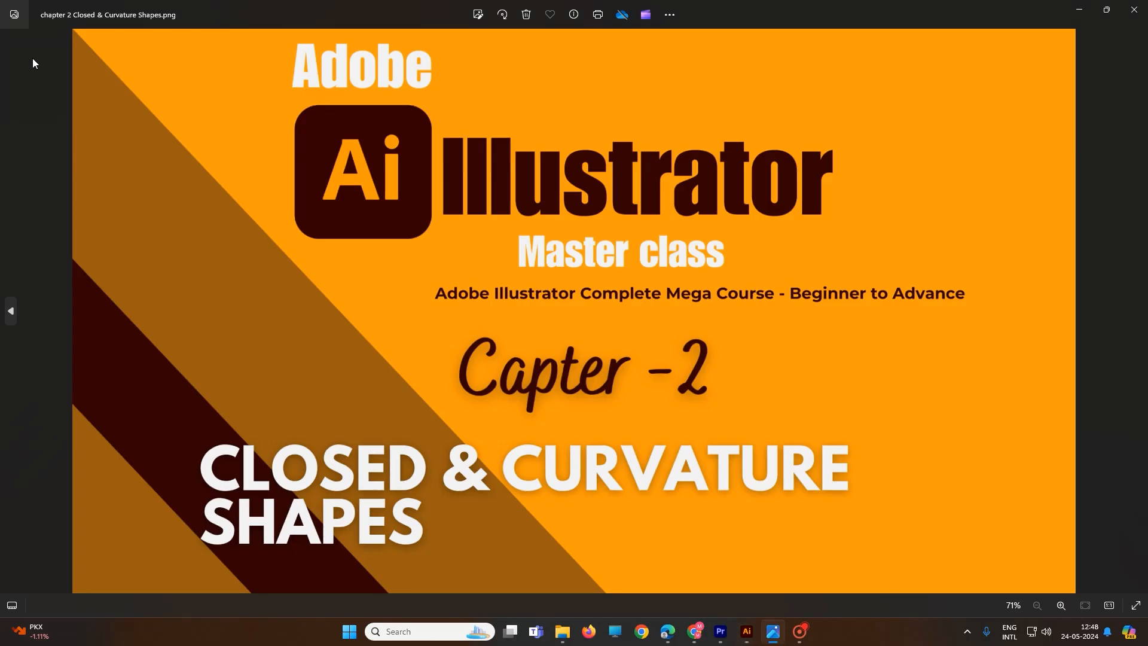
pyautogui.click(1080, 8)
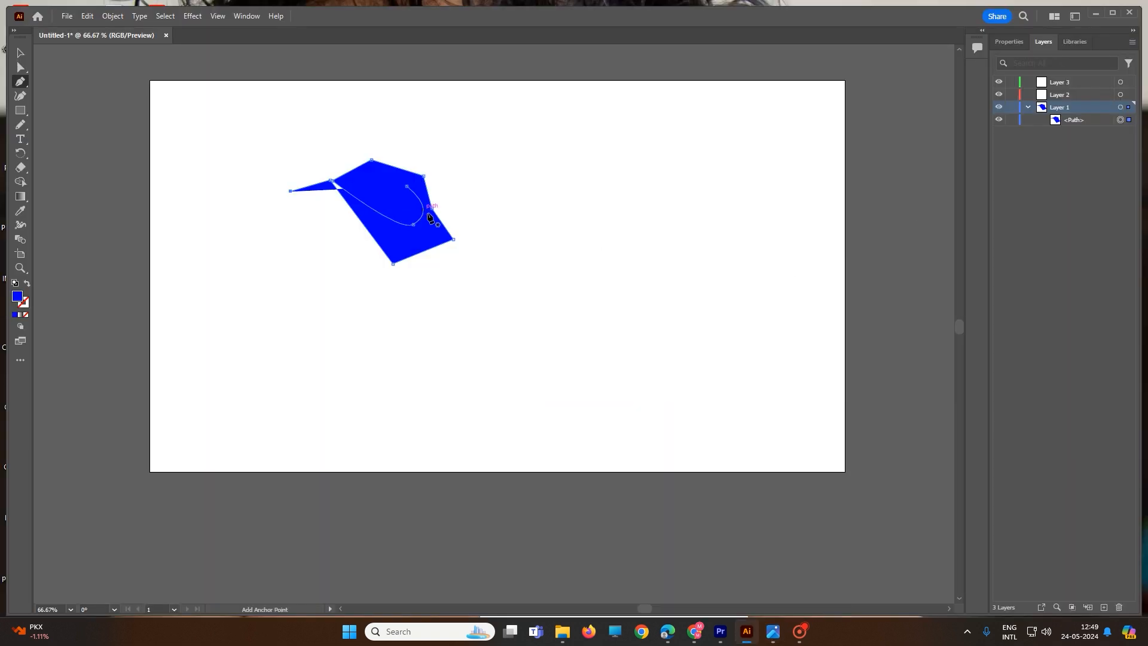
# Lock Layer 1 and add a new layer above it.
pyautogui.click(1009, 108)
pyautogui.click(1104, 607)
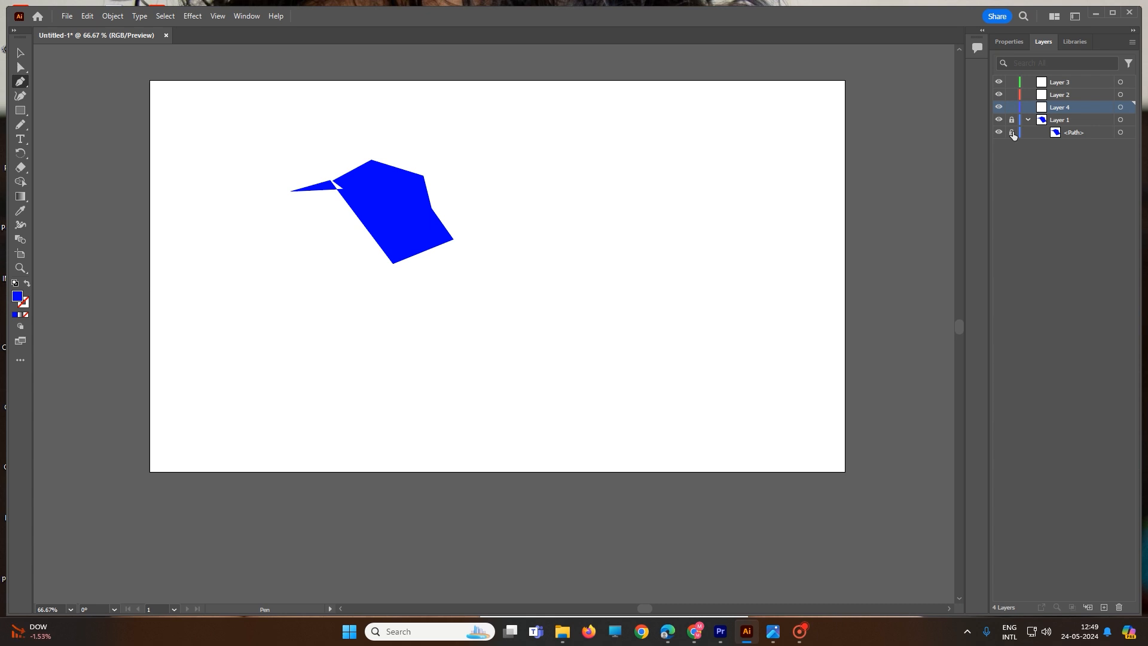
pyautogui.click(1028, 130)
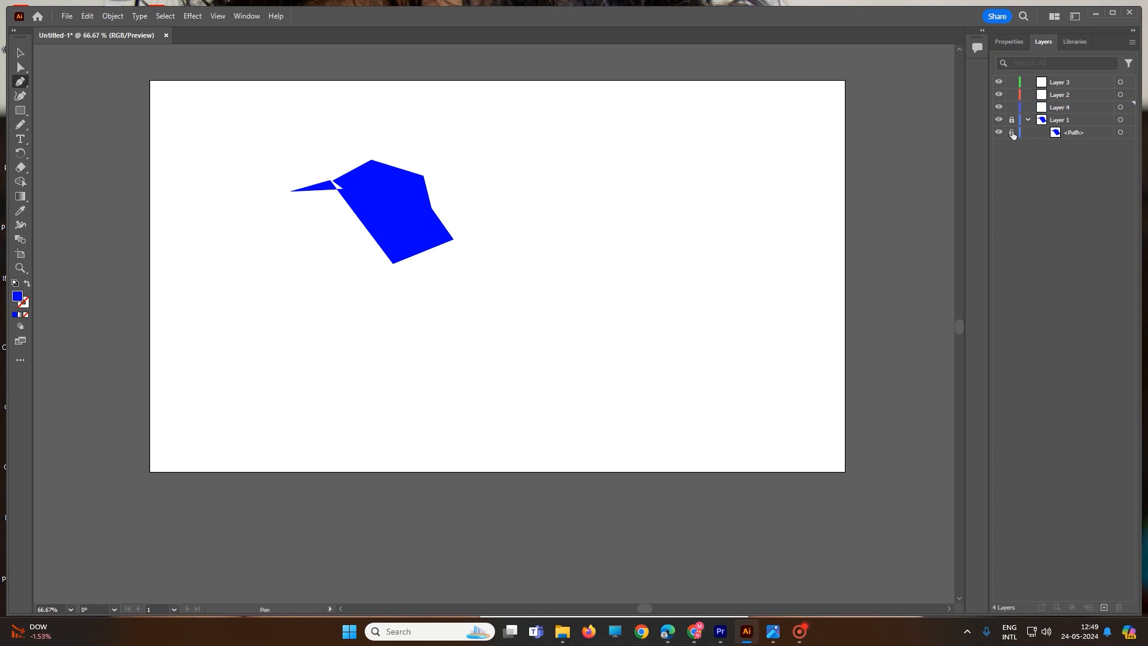
pyautogui.hotkey('ctrl', 'z')
# Set the fill to red and paint over the blue shape with the Blob Brush.
pyautogui.click(1008, 42)
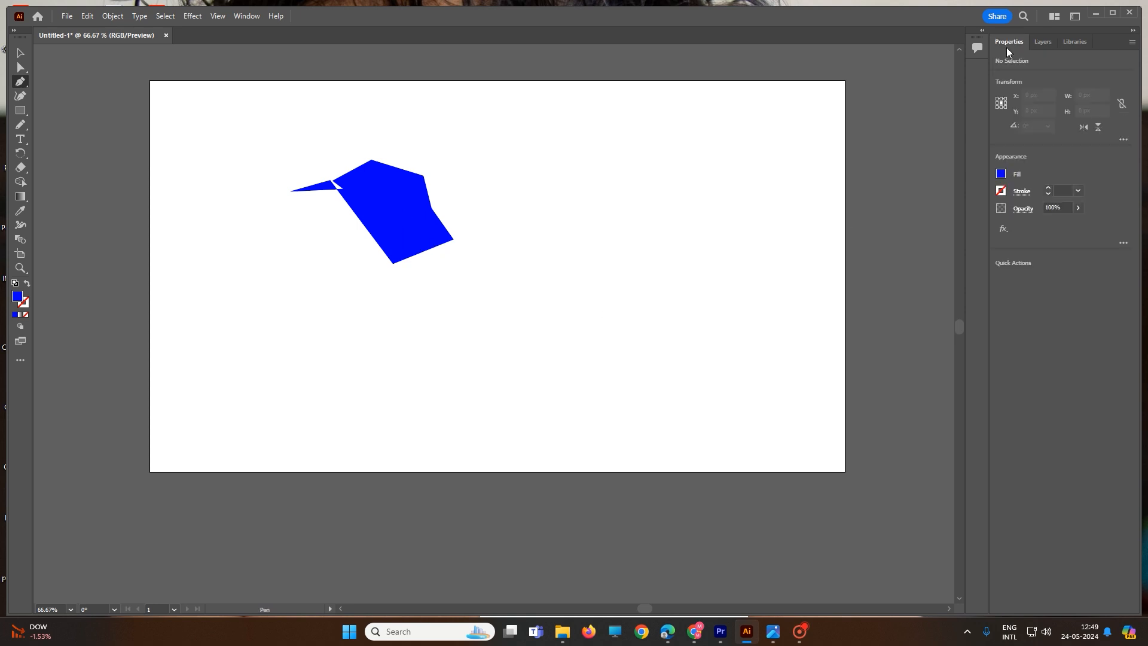
pyautogui.click(1003, 174)
pyautogui.click(962, 216)
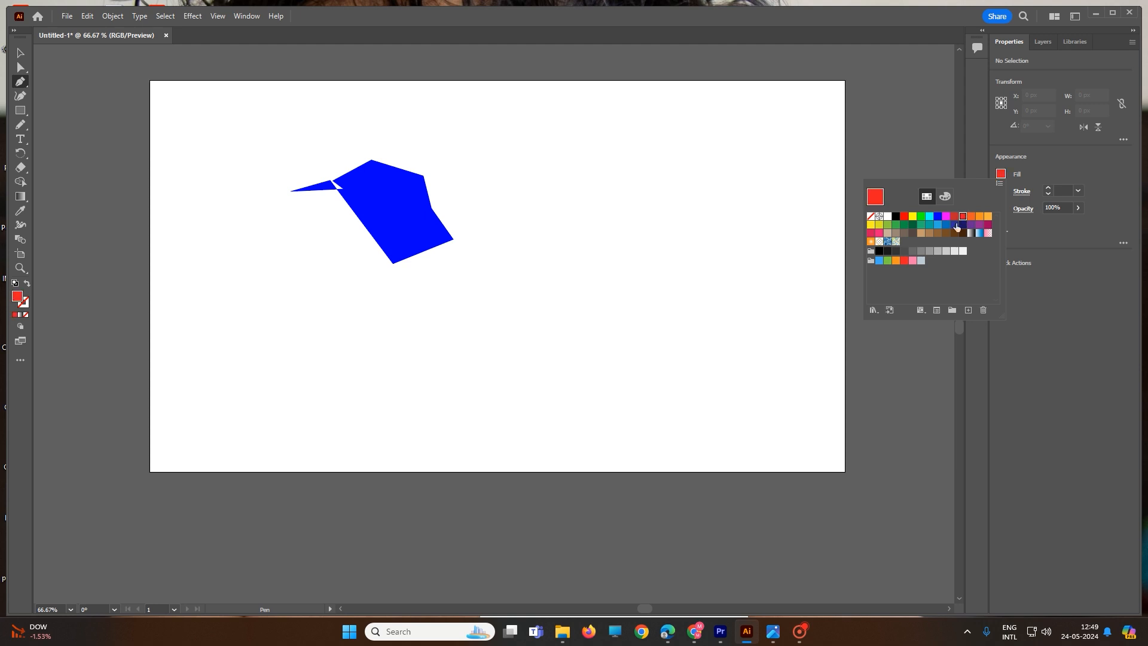
pyautogui.click(406, 214)
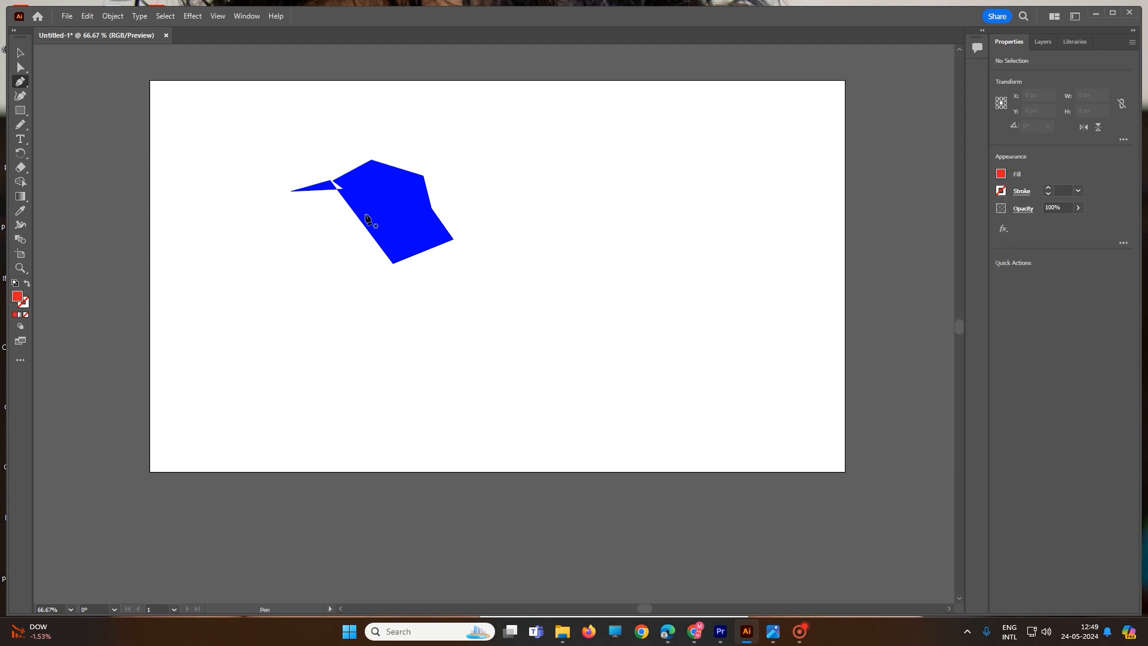
pyautogui.click(21, 125)
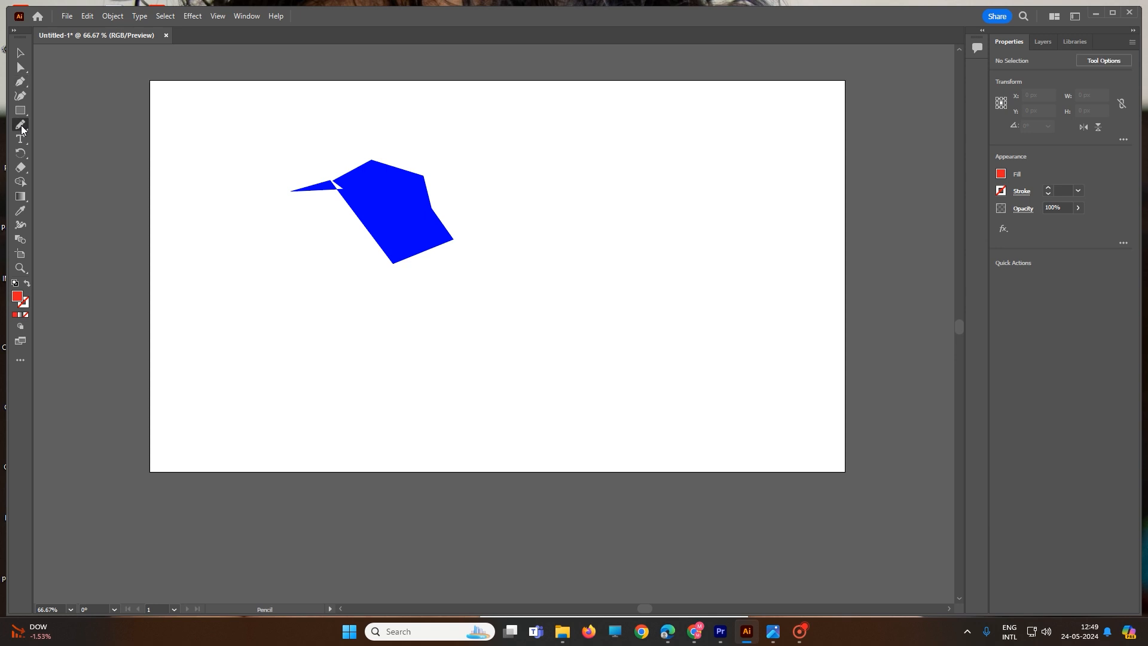
pyautogui.moveTo(20, 129); pyautogui.dragTo(67, 139)
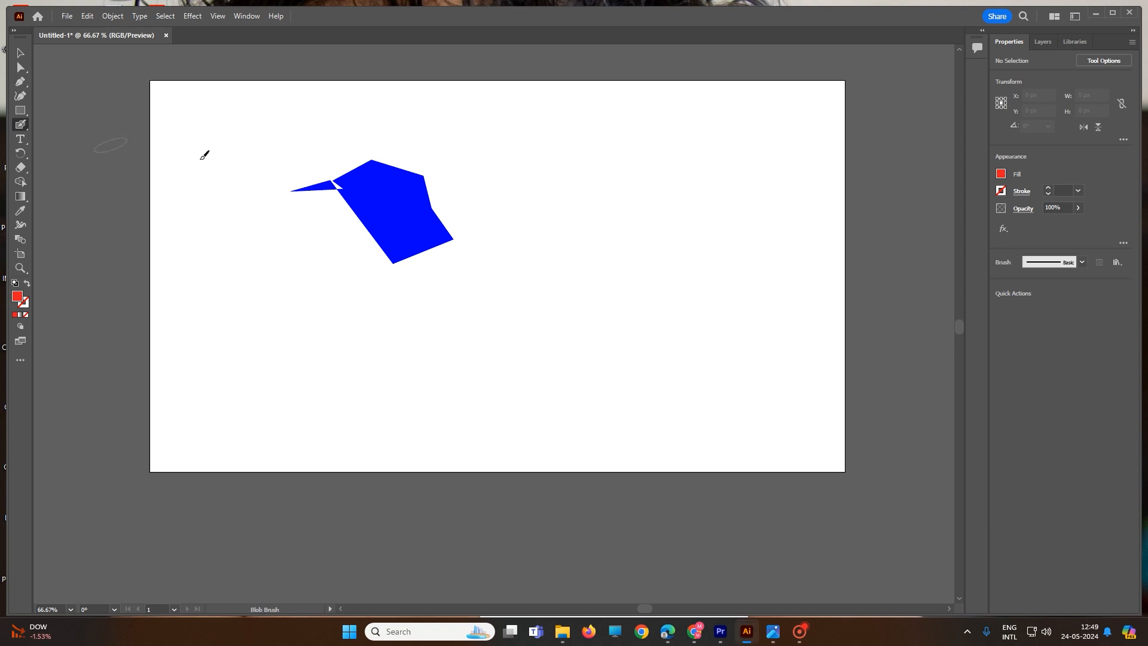
pyautogui.moveTo(407, 190)
pyautogui.mouseDown()
pyautogui.moveTo(418, 233)
pyautogui.moveTo(411, 183)
pyautogui.moveTo(345, 168)
pyautogui.moveTo(412, 240)
pyautogui.moveTo(408, 260)
pyautogui.moveTo(383, 257)
pyautogui.moveTo(371, 235)
pyautogui.moveTo(387, 219)
pyautogui.moveTo(450, 249)
pyautogui.moveTo(419, 203)
pyautogui.mouseUp()
pyautogui.moveTo(360, 171); pyautogui.dragTo(400, 202)
# Undo the red painting over the blue shape, then paint a single red dab on the empty artboard and undo it.
pyautogui.press('ctrl')
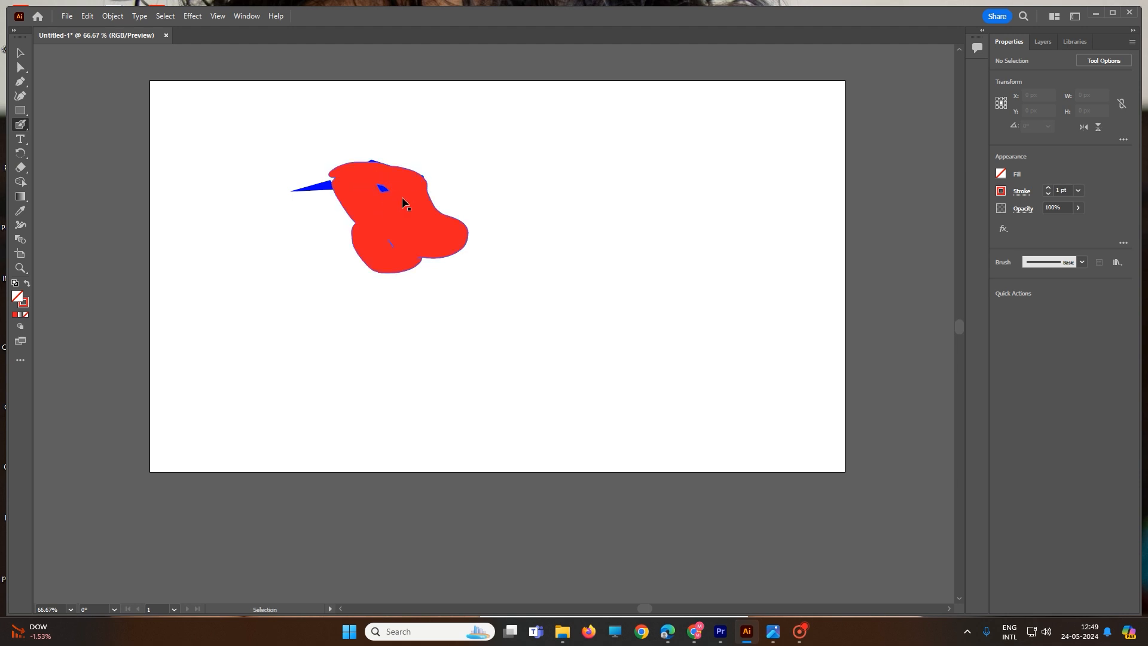
pyautogui.hotkey('ctrl', 'z')
pyautogui.hotkey('ctrl', 'z')
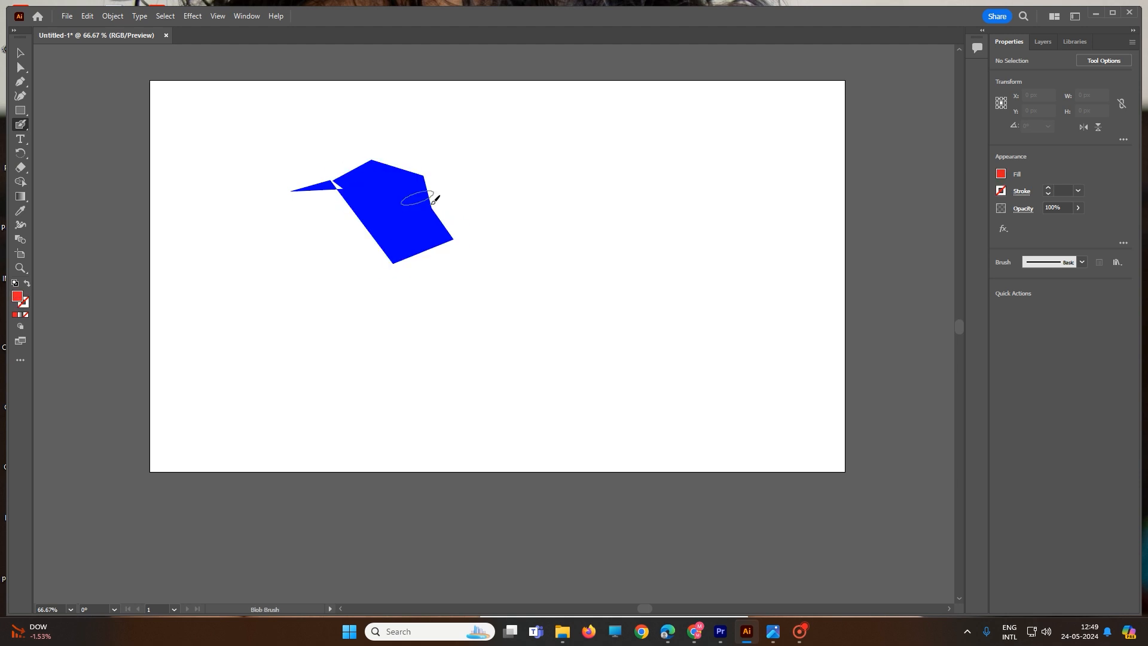
pyautogui.moveTo(531, 312); pyautogui.dragTo(546, 305)
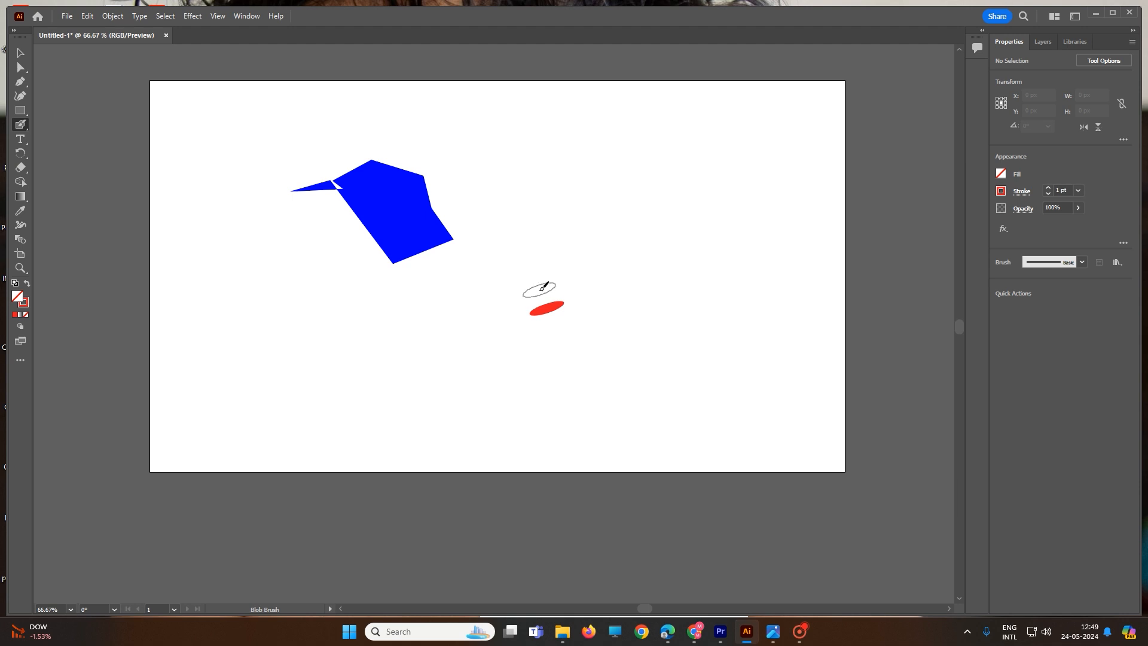
pyautogui.hotkey('ctrl', 'z')
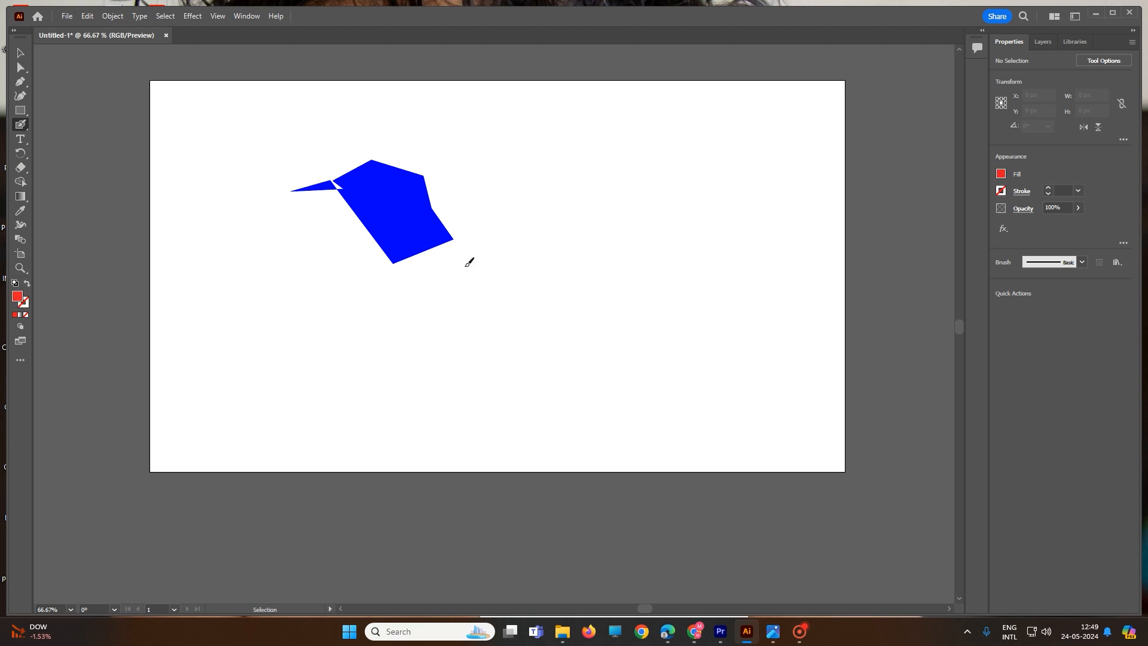
# Try to select the locked blue shape with the Selection tool, and add another layer above Layer 4.
pyautogui.click(20, 53)
pyautogui.moveTo(258, 114)
pyautogui.mouseDown()
pyautogui.moveTo(635, 397)
pyautogui.moveTo(502, 254)
pyautogui.mouseUp()
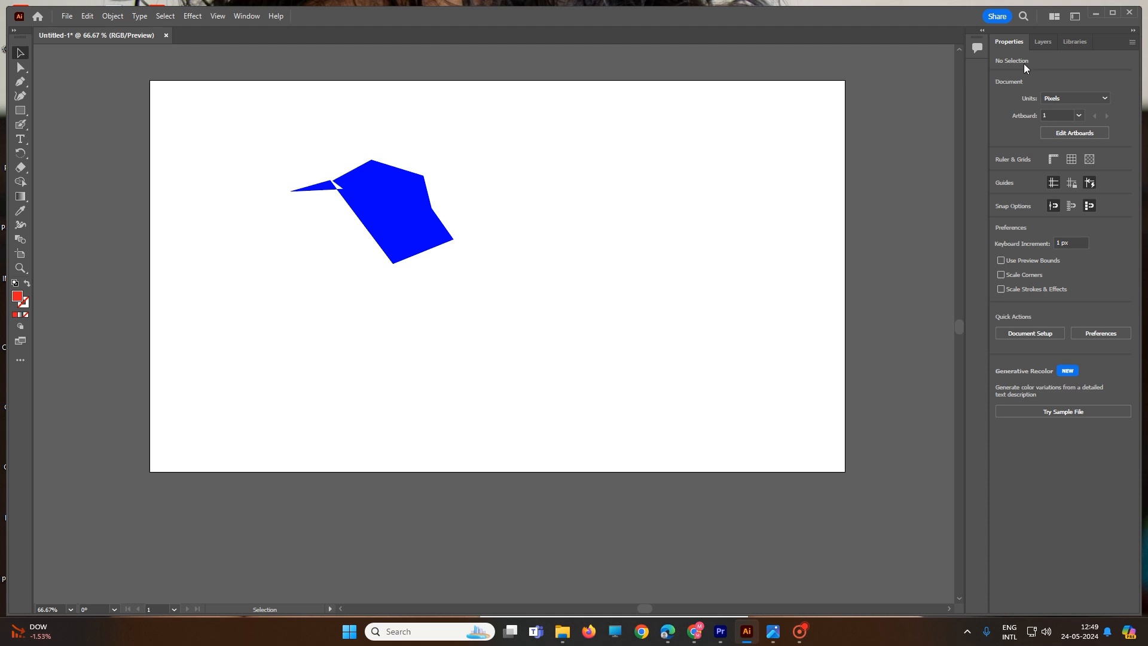
pyautogui.click(1042, 42)
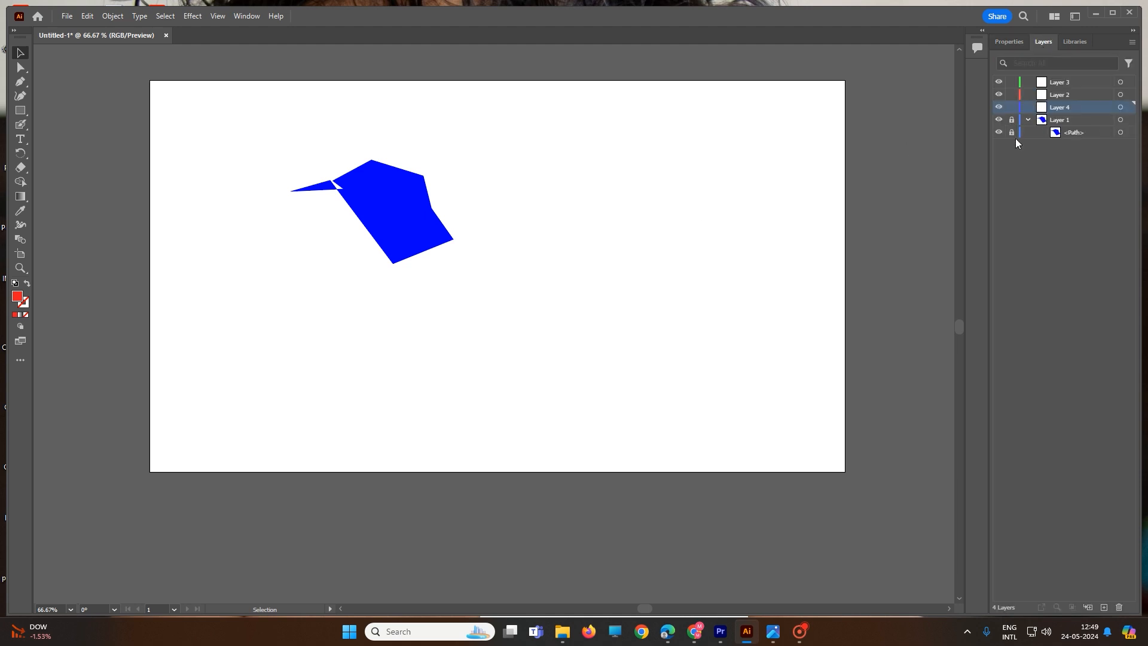
pyautogui.click(1106, 608)
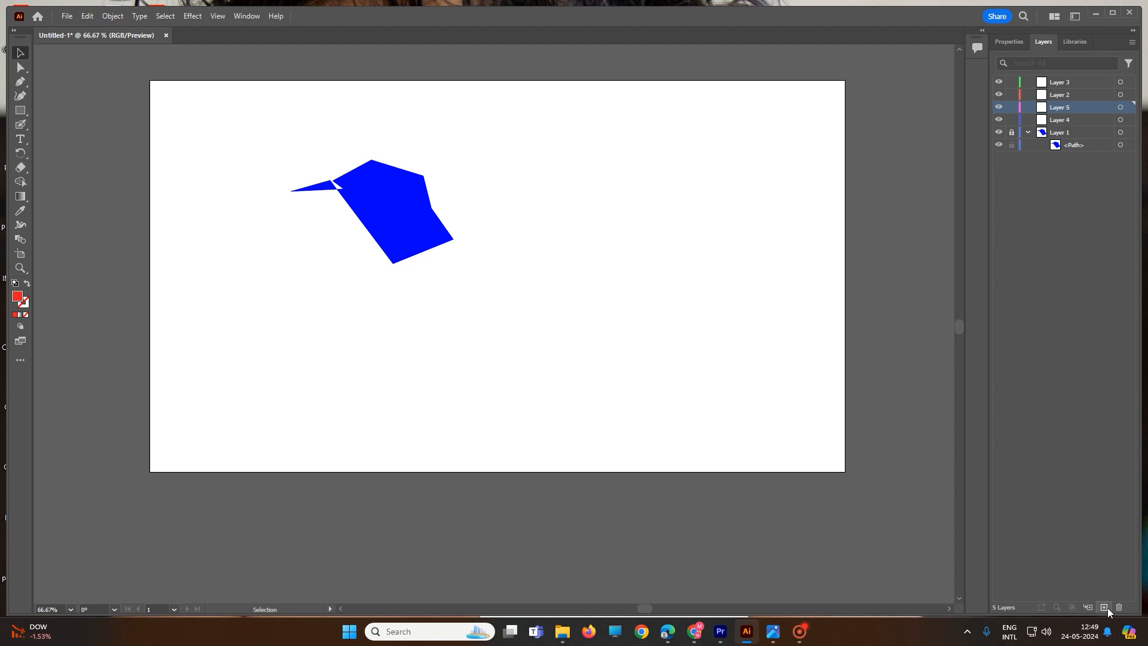
pyautogui.click(1029, 147)
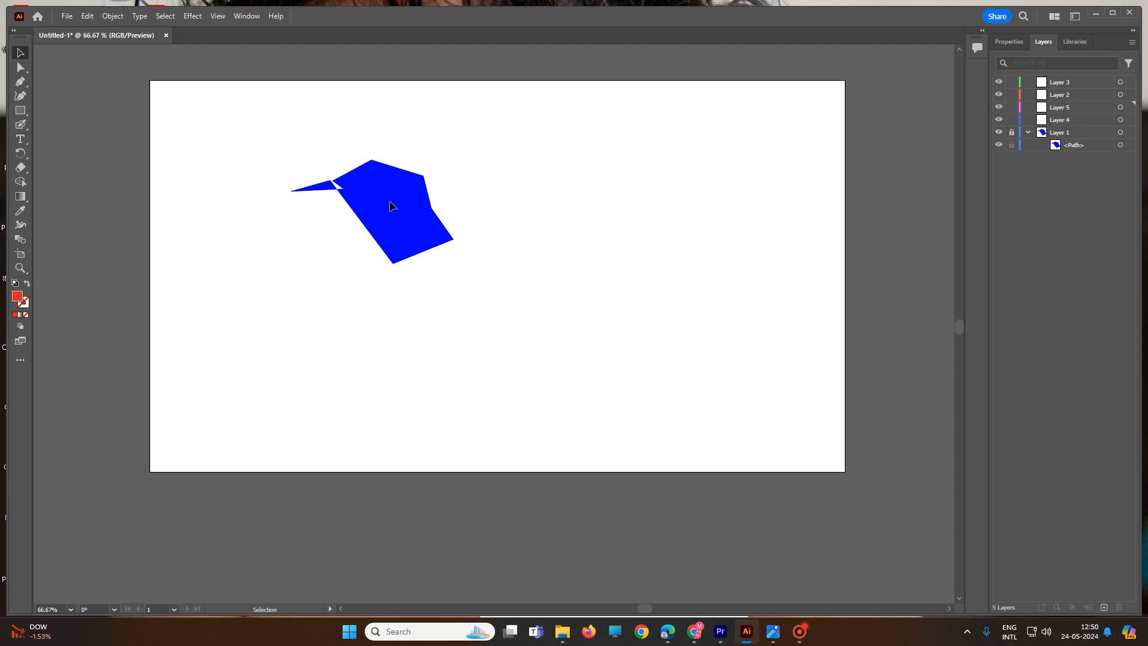
# Set the fill to yellow and paint over the body of the blue shape with the Blob Brush.
pyautogui.click(1009, 44)
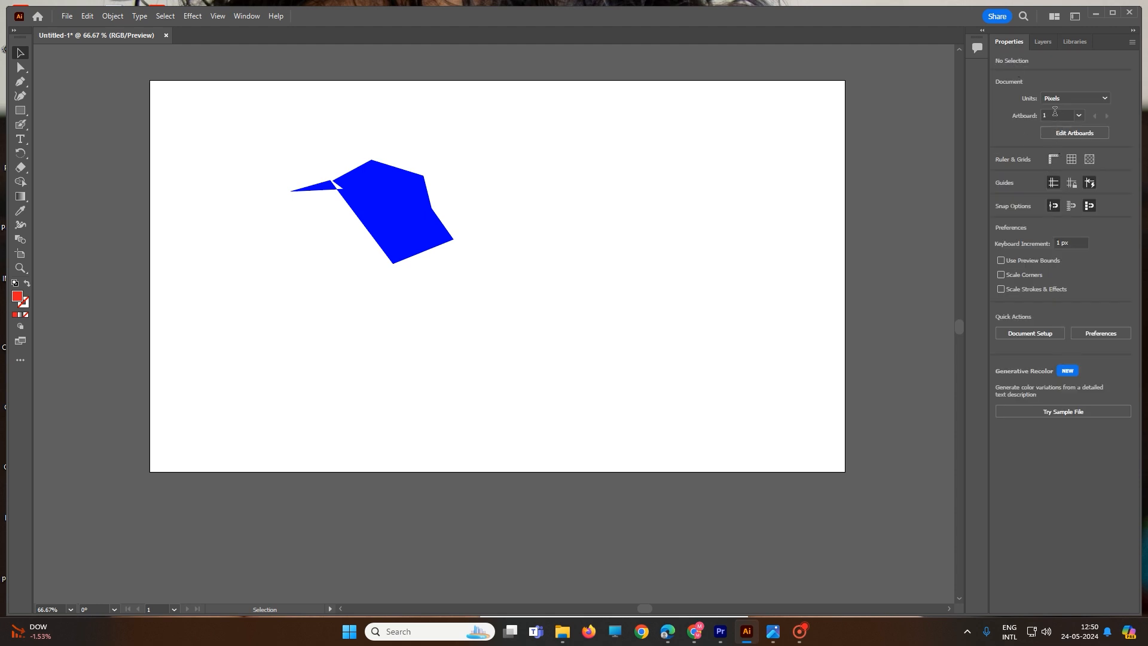
pyautogui.click(1046, 46)
pyautogui.click(1020, 42)
pyautogui.click(20, 125)
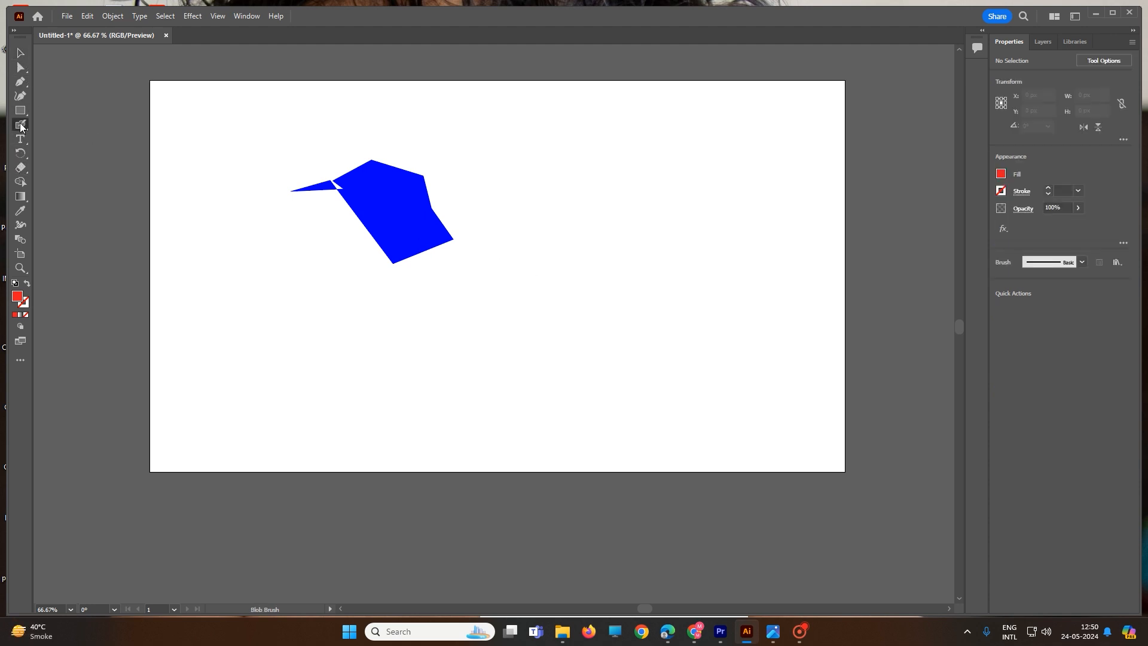
pyautogui.click(1002, 175)
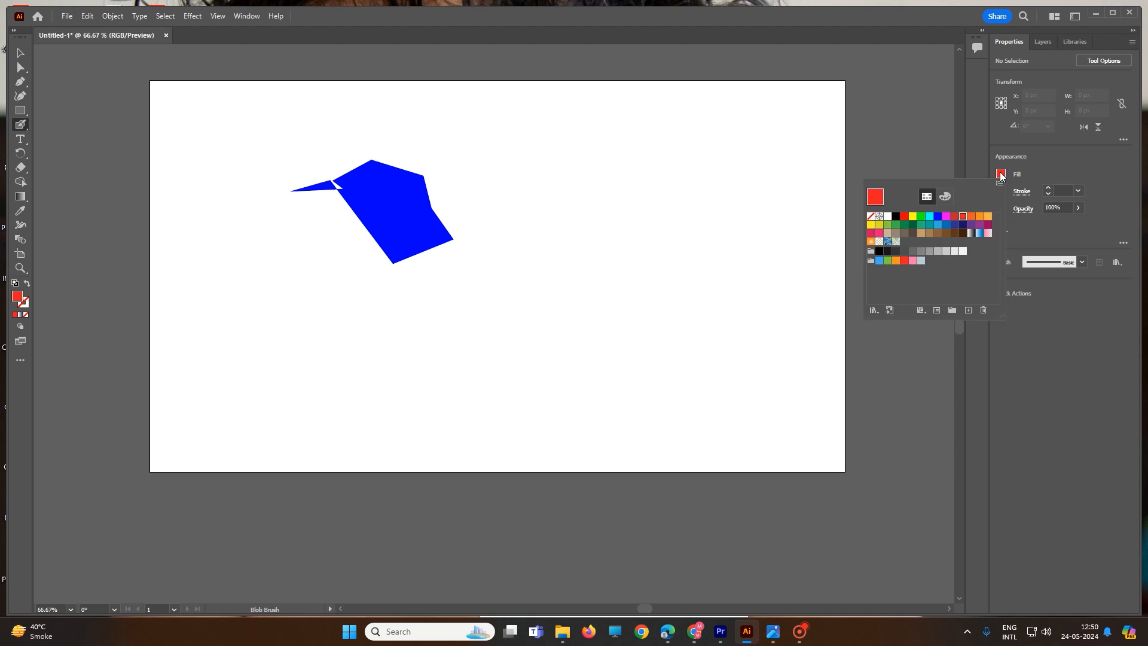
pyautogui.click(912, 216)
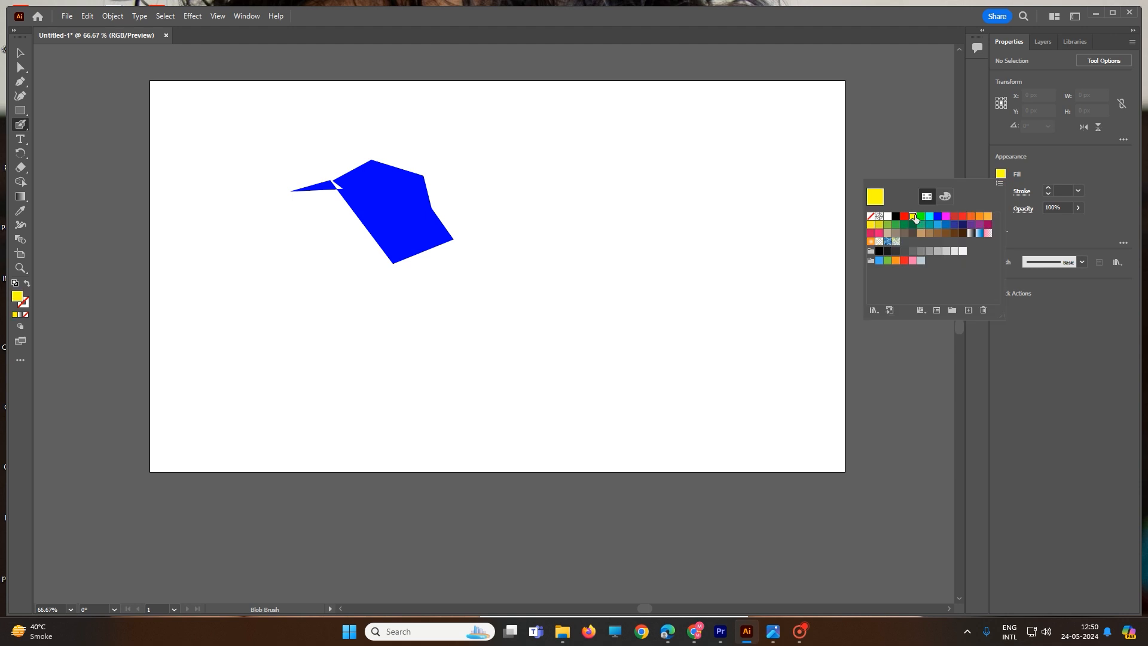
pyautogui.click(393, 214)
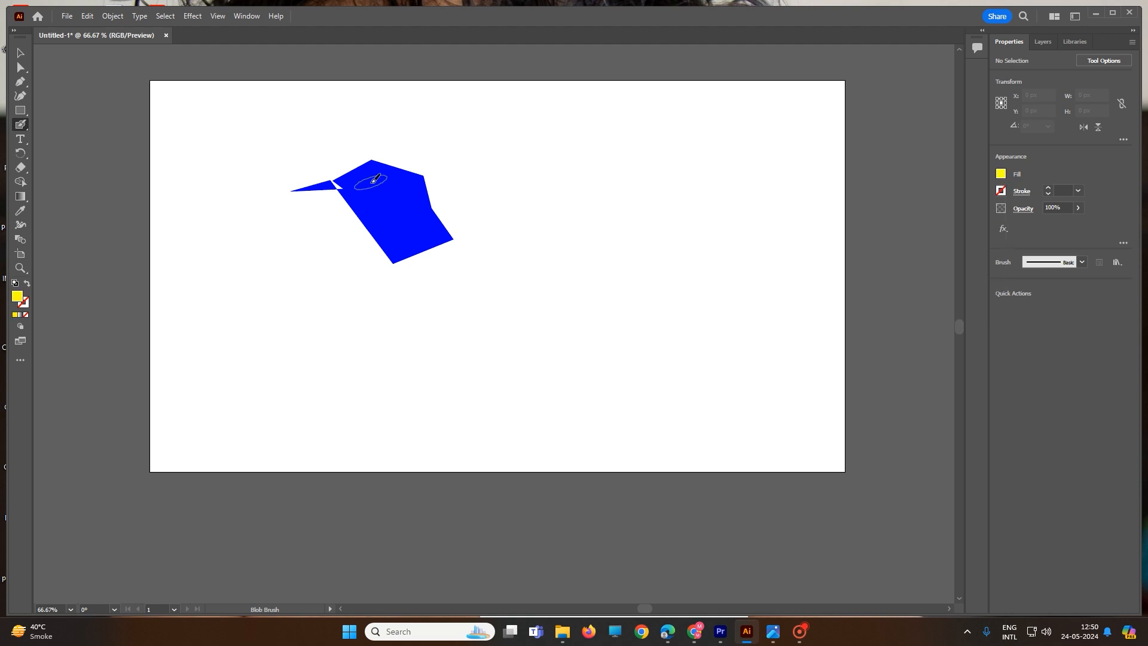
pyautogui.moveTo(371, 181)
pyautogui.mouseDown()
pyautogui.moveTo(401, 248)
pyautogui.moveTo(409, 236)
pyautogui.moveTo(403, 255)
pyautogui.moveTo(440, 246)
pyautogui.moveTo(410, 180)
pyautogui.moveTo(364, 168)
pyautogui.moveTo(351, 182)
pyautogui.moveTo(389, 245)
pyautogui.mouseUp()
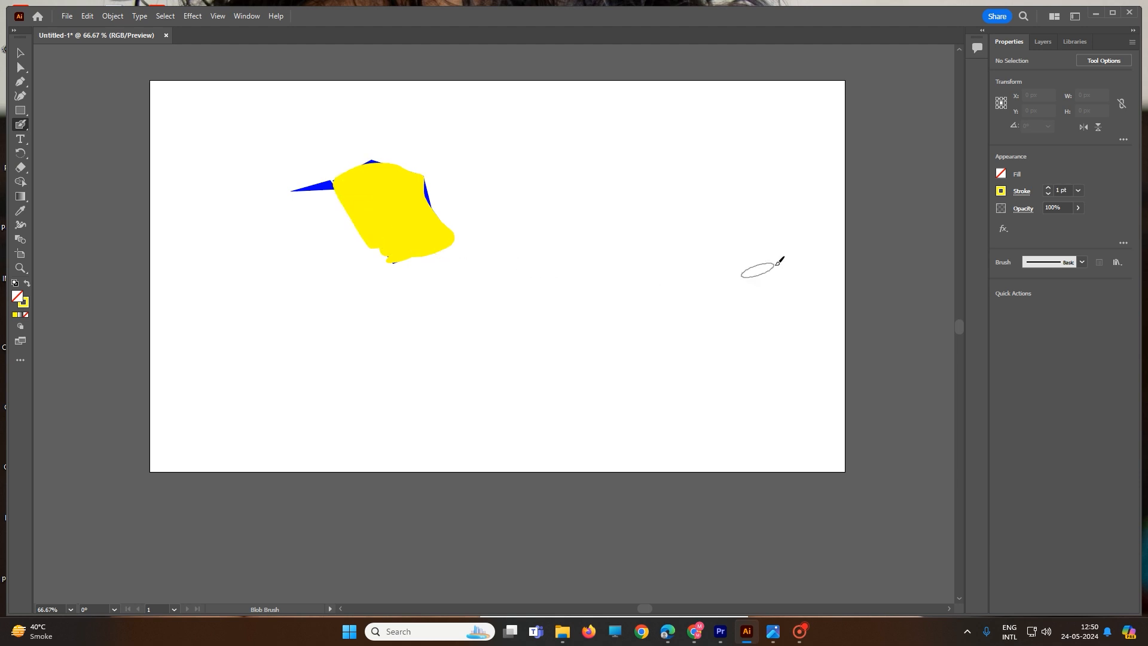
# Move the yellow painted shape off the blue one, down and to the right, and show the document's layers.
pyautogui.click(21, 53)
pyautogui.moveTo(403, 249); pyautogui.dragTo(515, 309)
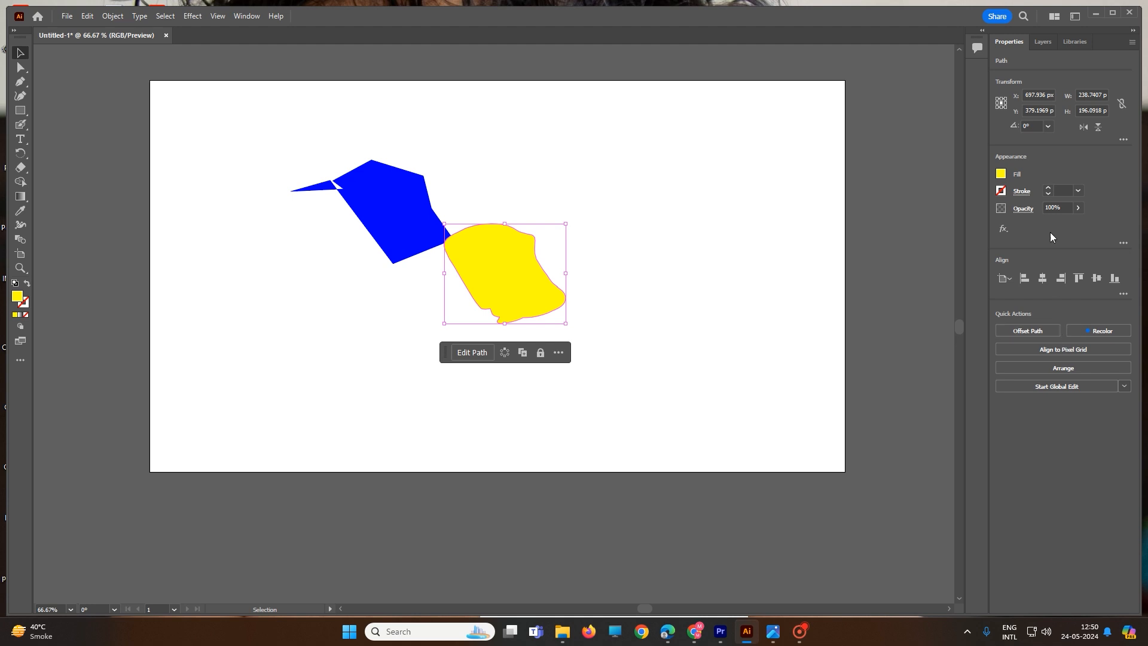
pyautogui.click(1042, 42)
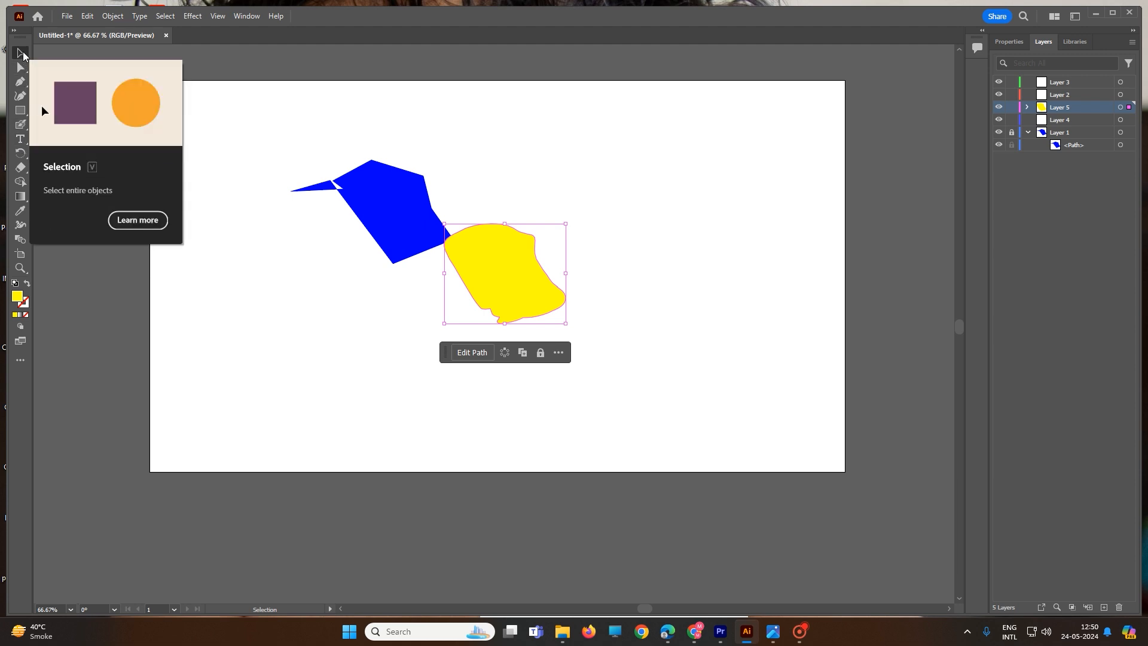
# Review the Pen, Curvature, shape and brush tools and their tool variants.
pyautogui.click(22, 82)
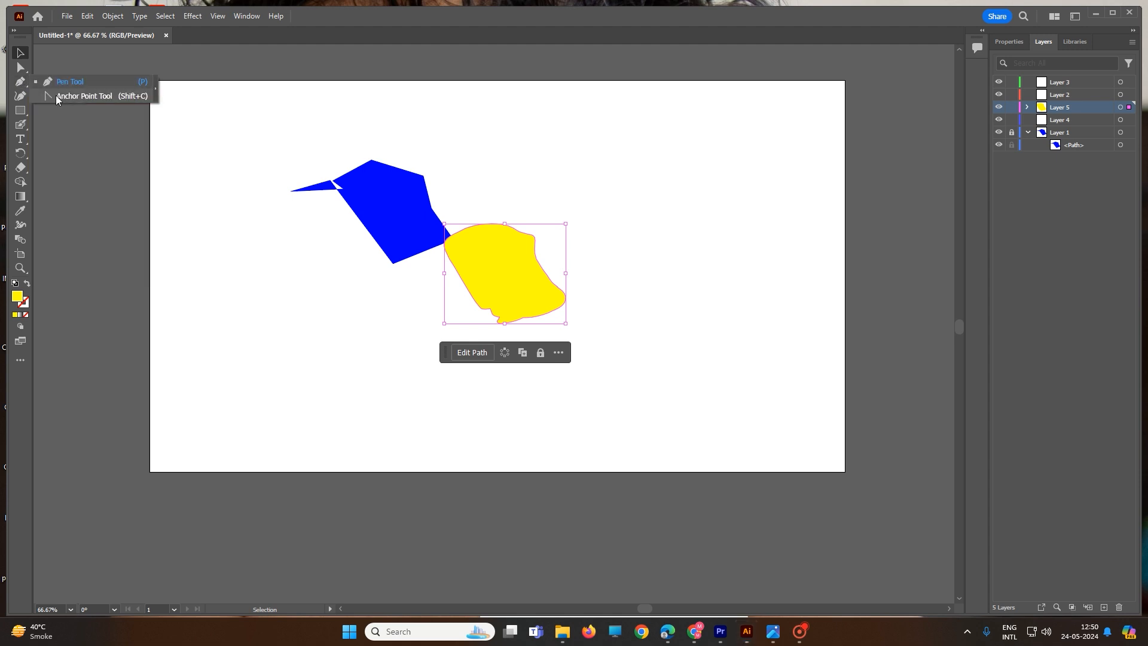
pyautogui.click(22, 99)
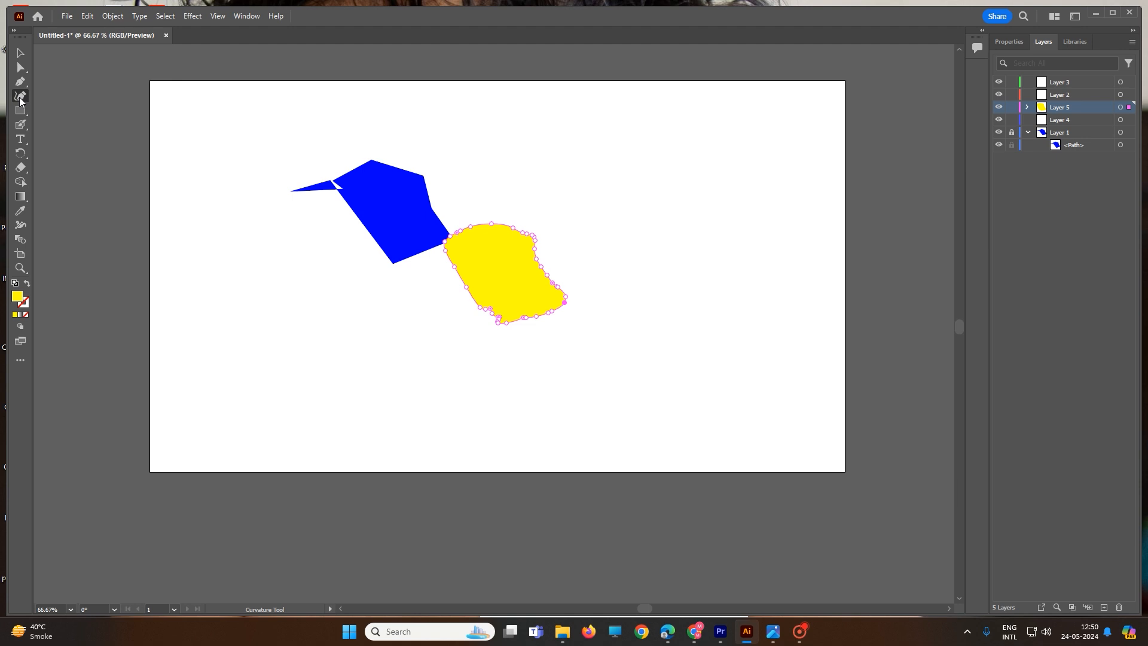
pyautogui.click(23, 112)
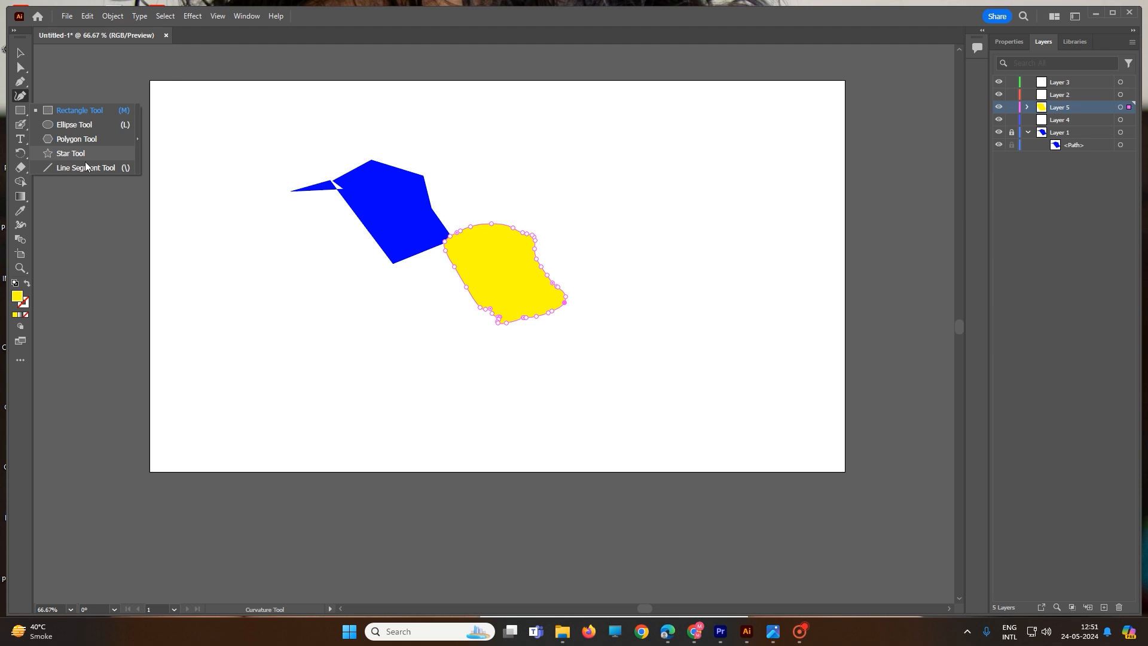
pyautogui.click(21, 125)
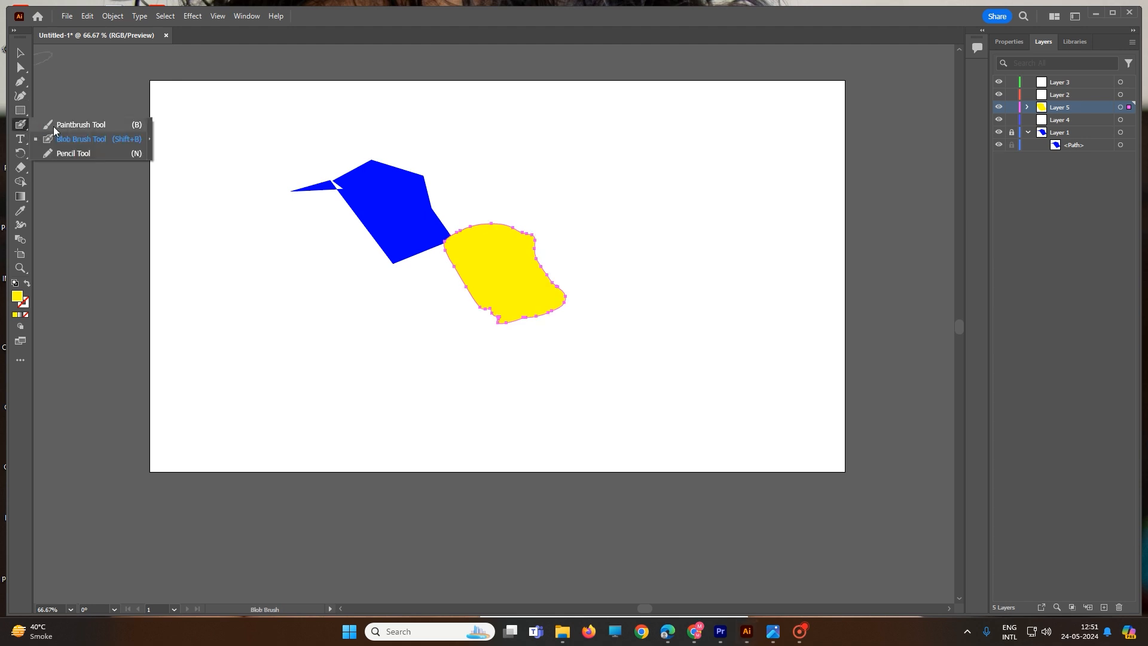